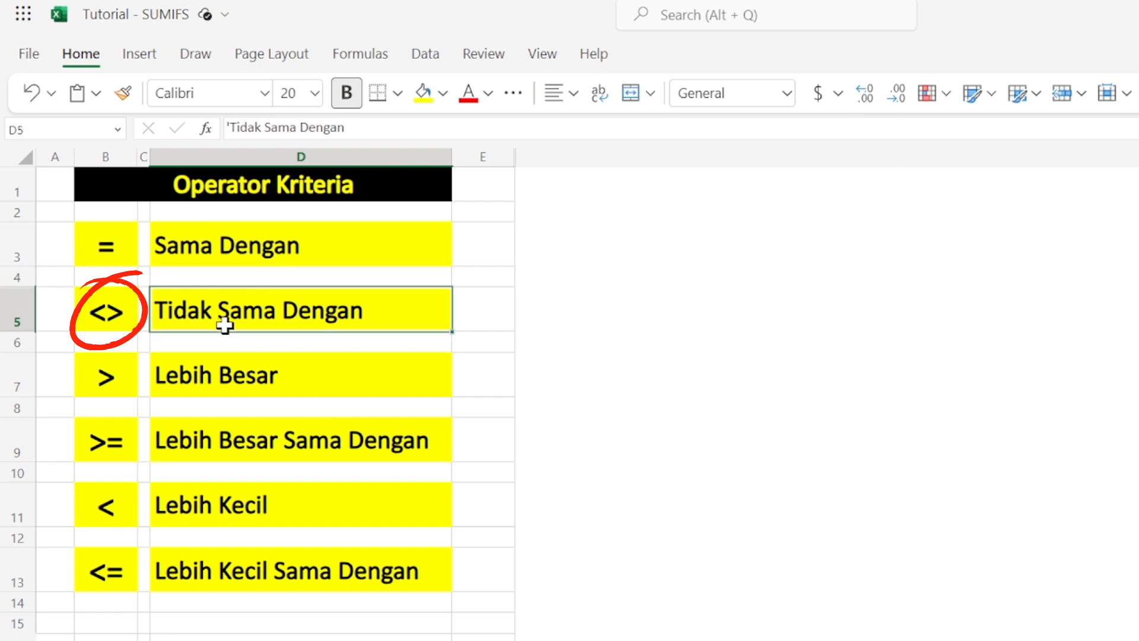
Step: Review the criteria operators (=, <>, >, >=, <, <=) and their descriptions in the Operator Kriteria list
{"action": "left_click", "coordinate": [254, 381]}
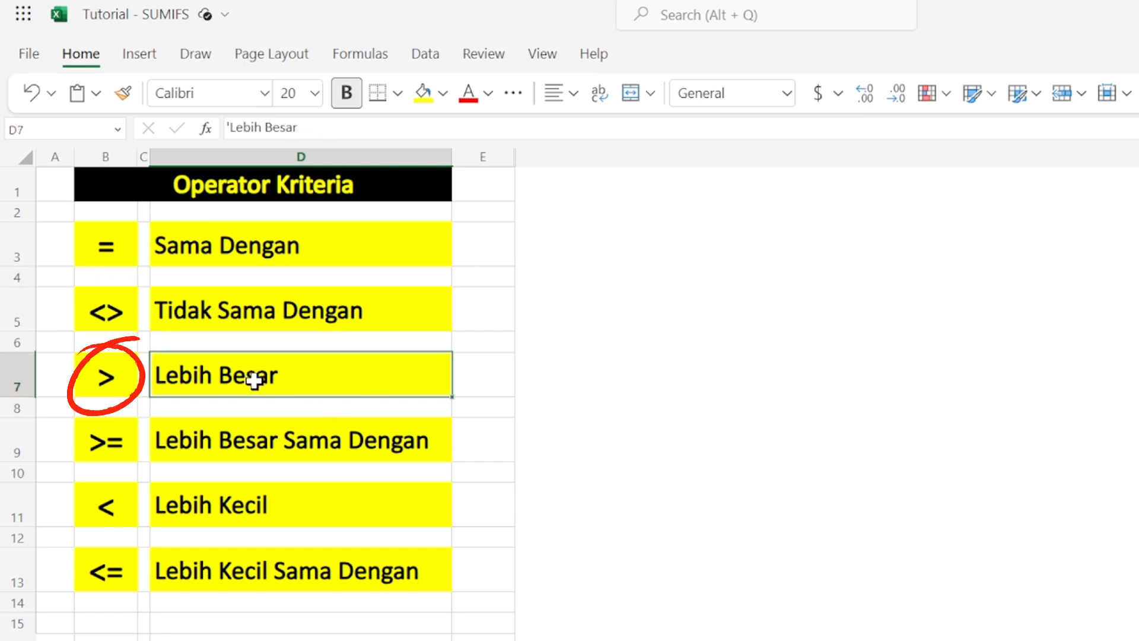
{"action": "left_click", "coordinate": [290, 442]}
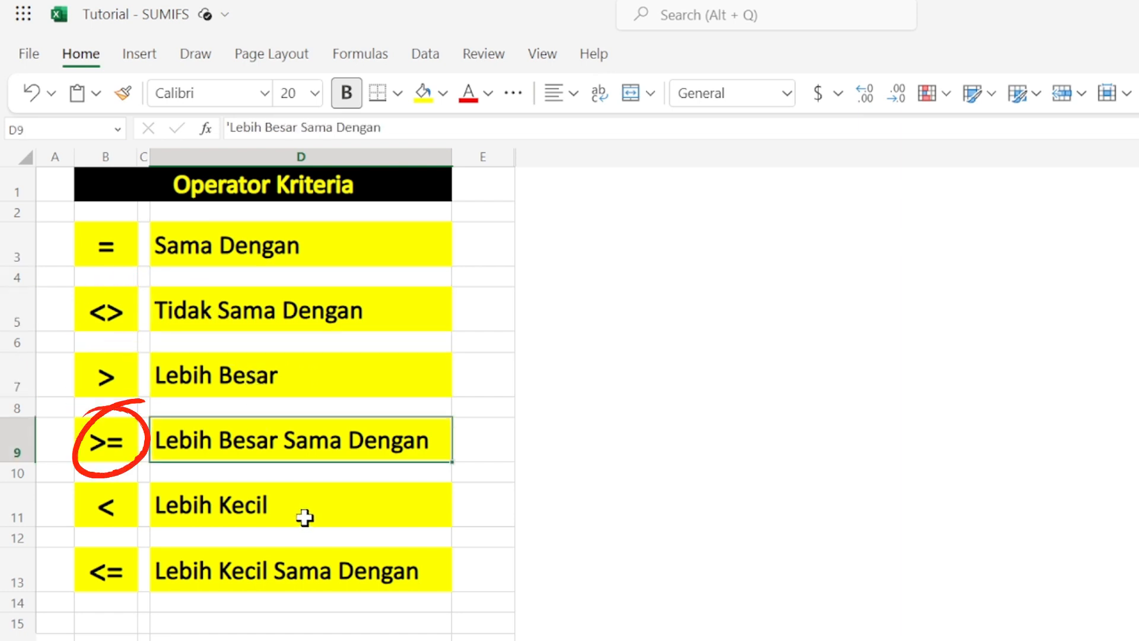
{"action": "left_click", "coordinate": [302, 516]}
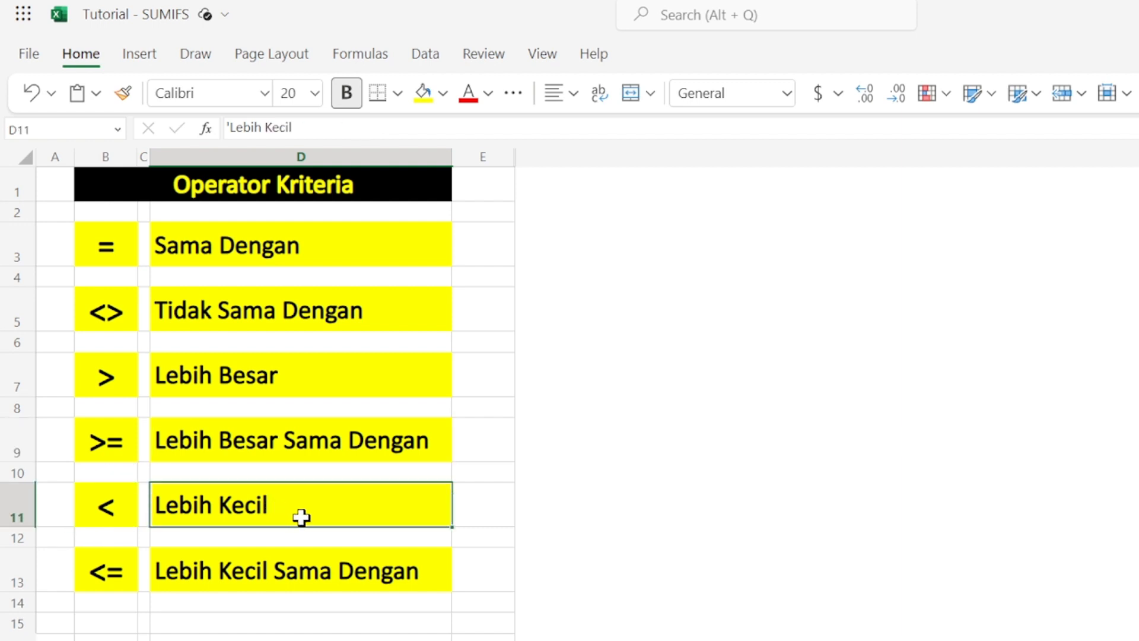
{"action": "left_click", "coordinate": [311, 568]}
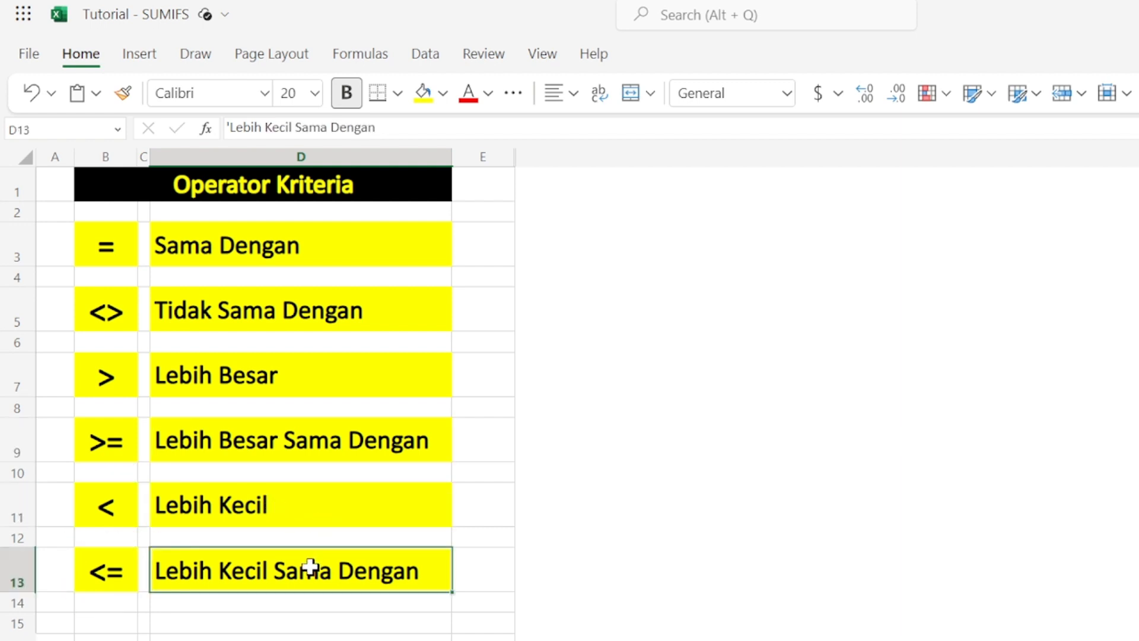
{"action": "left_click", "coordinate": [114, 248]}
{"action": "left_click", "coordinate": [117, 316]}
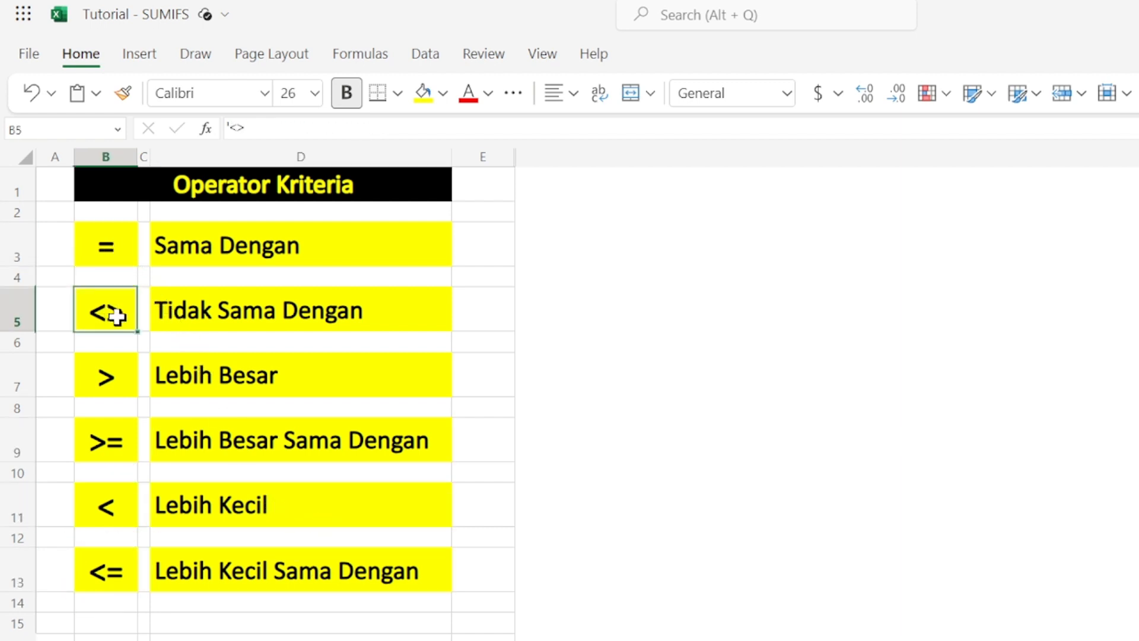
{"action": "left_click", "coordinate": [117, 383]}
{"action": "left_click", "coordinate": [118, 445]}
{"action": "left_click", "coordinate": [115, 500]}
{"action": "left_click", "coordinate": [111, 559]}
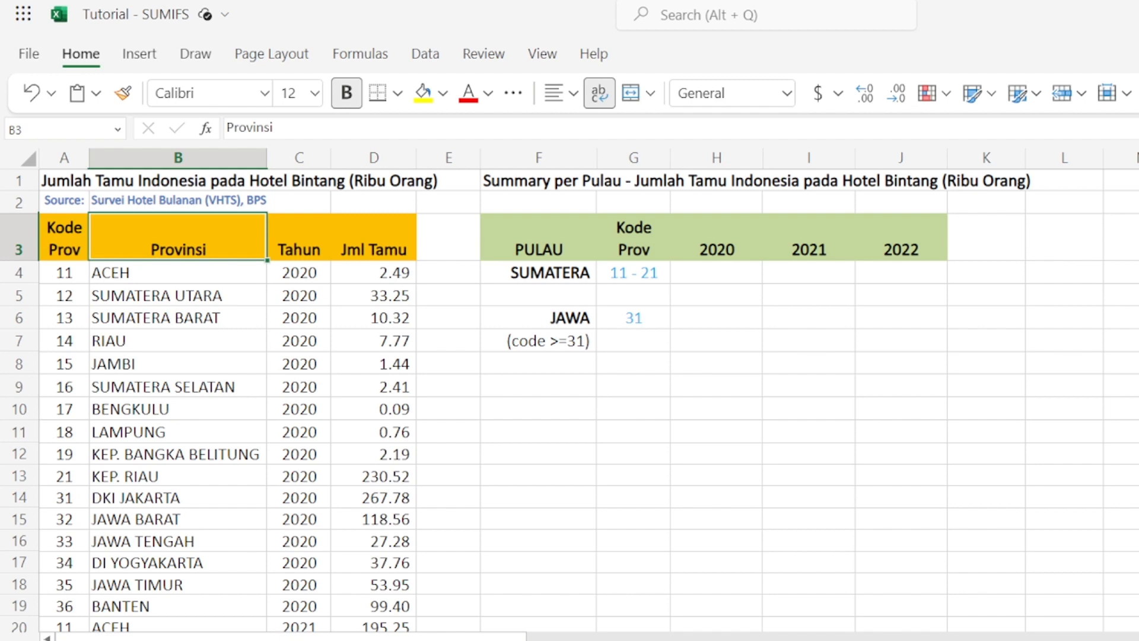
Step: Examine the hotel guest table's province codes, province names and Jml Tamu values, including the Sumatera and Jawa code groups
{"action": "left_click", "coordinate": [373, 364]}
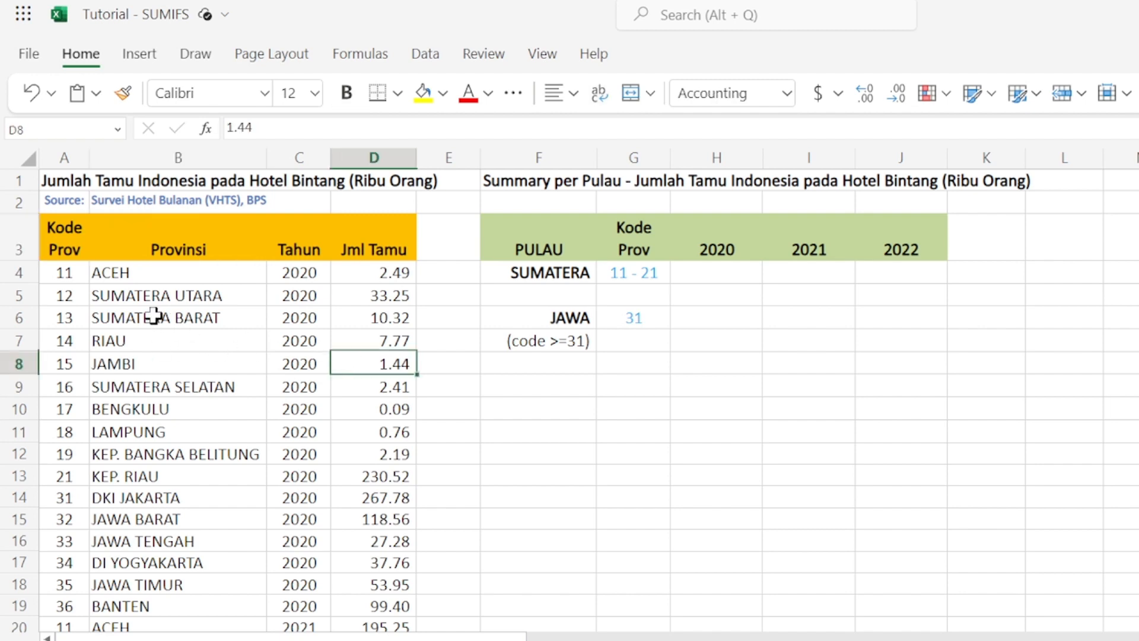
{"action": "left_click_drag", "start_coordinate": [63, 273], "coordinate": [53, 432]}
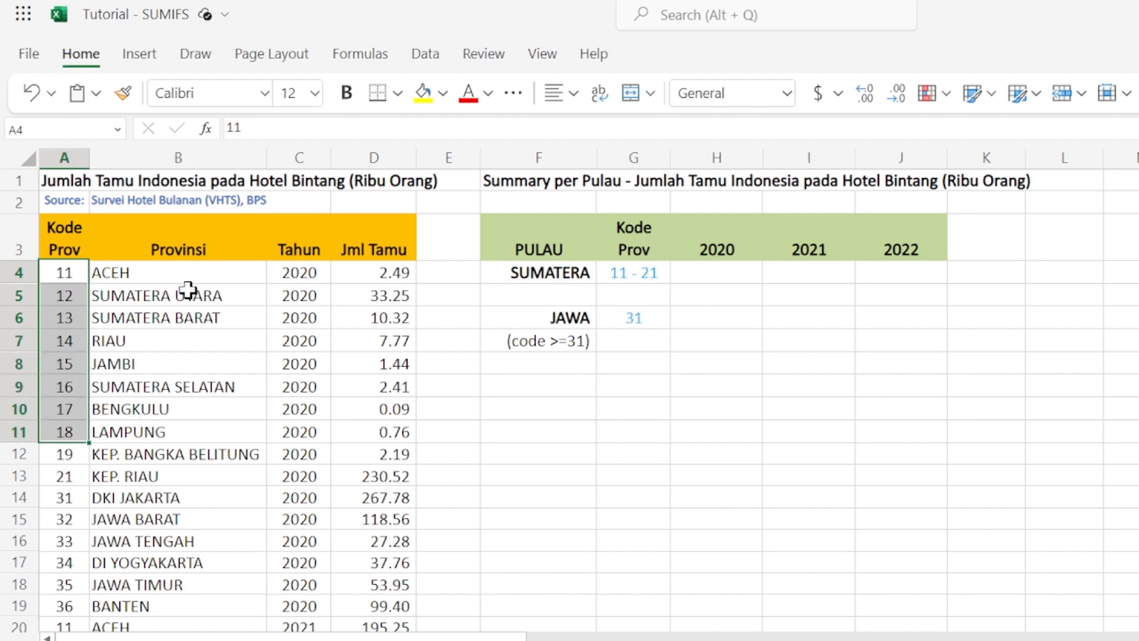
{"action": "left_click_drag", "start_coordinate": [162, 270], "coordinate": [146, 424]}
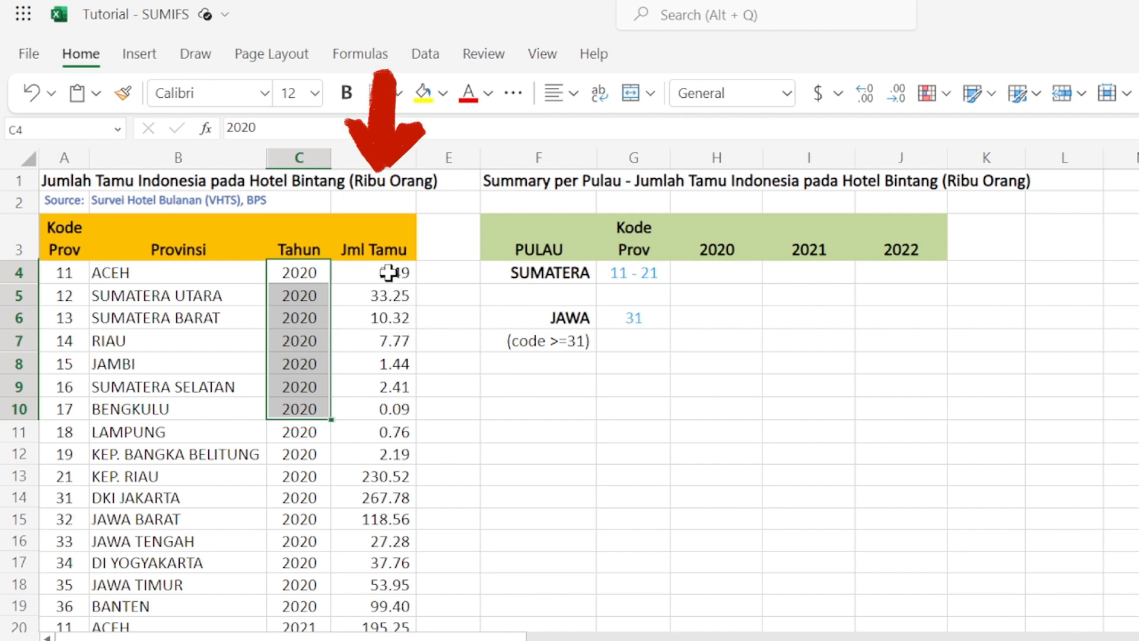
{"action": "left_click_drag", "start_coordinate": [386, 275], "coordinate": [373, 429]}
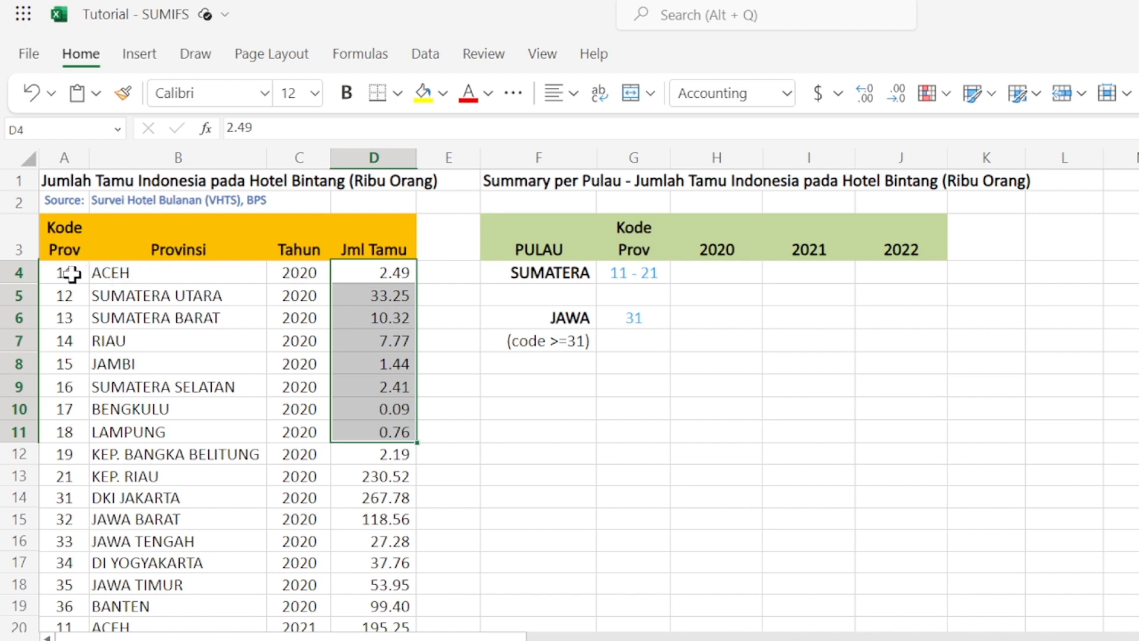
{"action": "left_click_drag", "start_coordinate": [65, 273], "coordinate": [63, 475]}
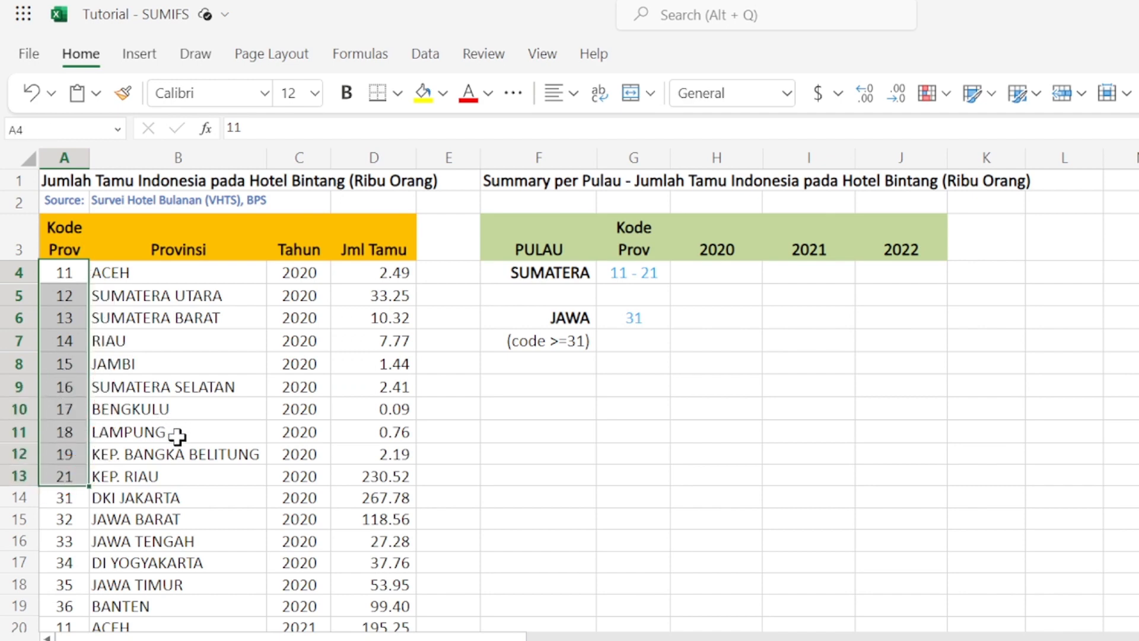
{"action": "left_click_drag", "start_coordinate": [65, 498], "coordinate": [61, 604]}
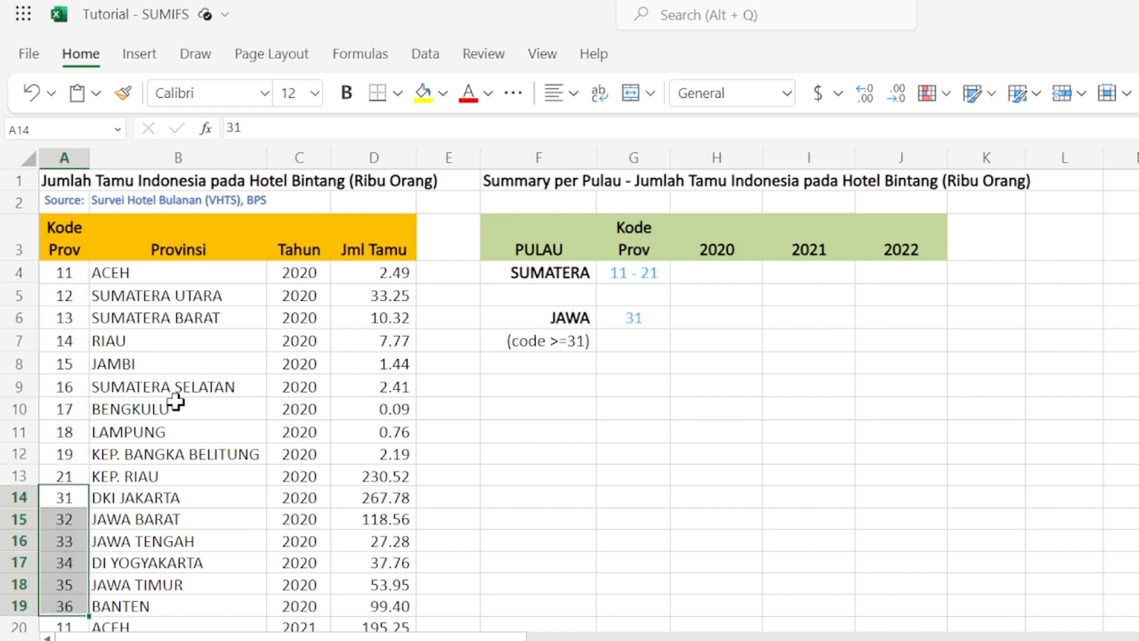
{"action": "left_click_drag", "start_coordinate": [64, 273], "coordinate": [65, 477]}
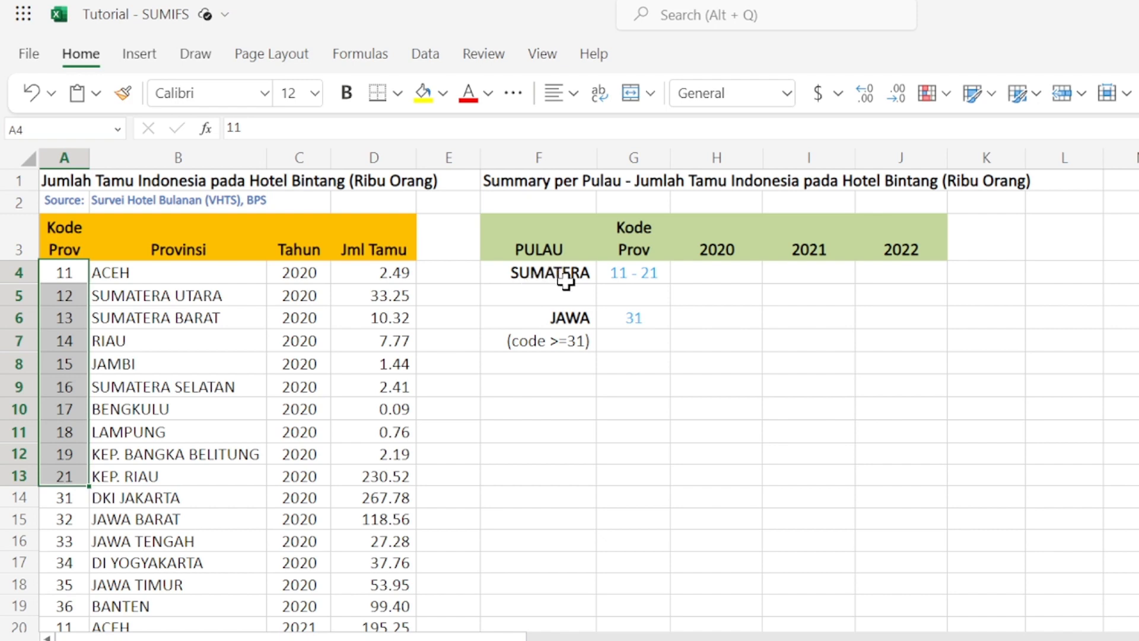
Step: Examine the summary table's 2020, 2021 and 2022 headers and the Sumatera row with its province code range
{"action": "left_click", "coordinate": [725, 255]}
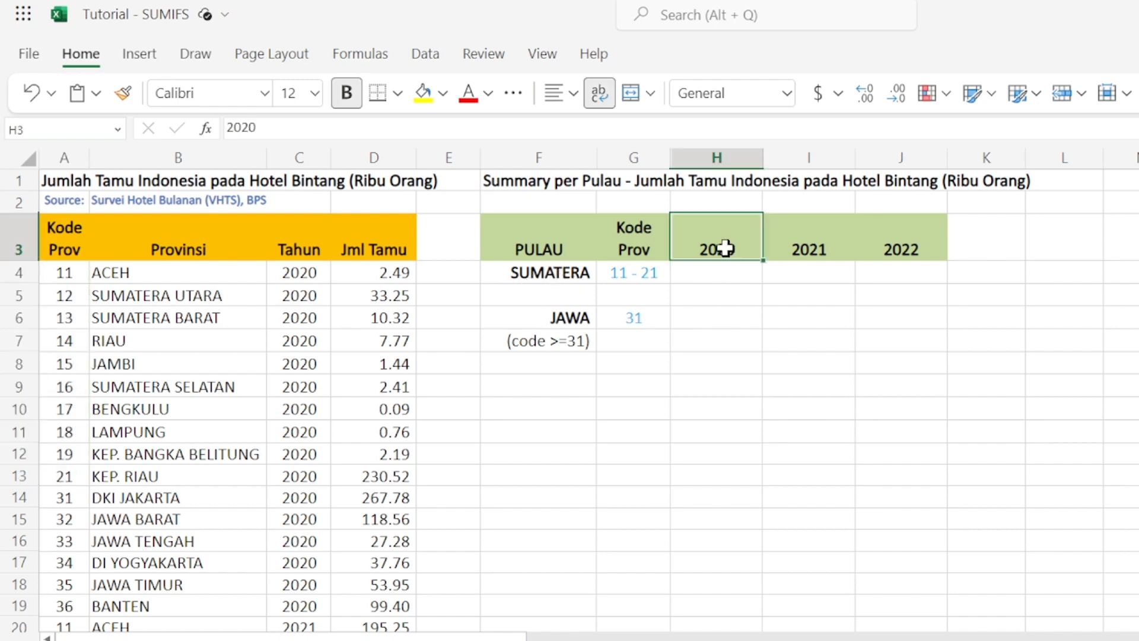
{"action": "left_click", "coordinate": [798, 248]}
{"action": "left_click", "coordinate": [892, 247]}
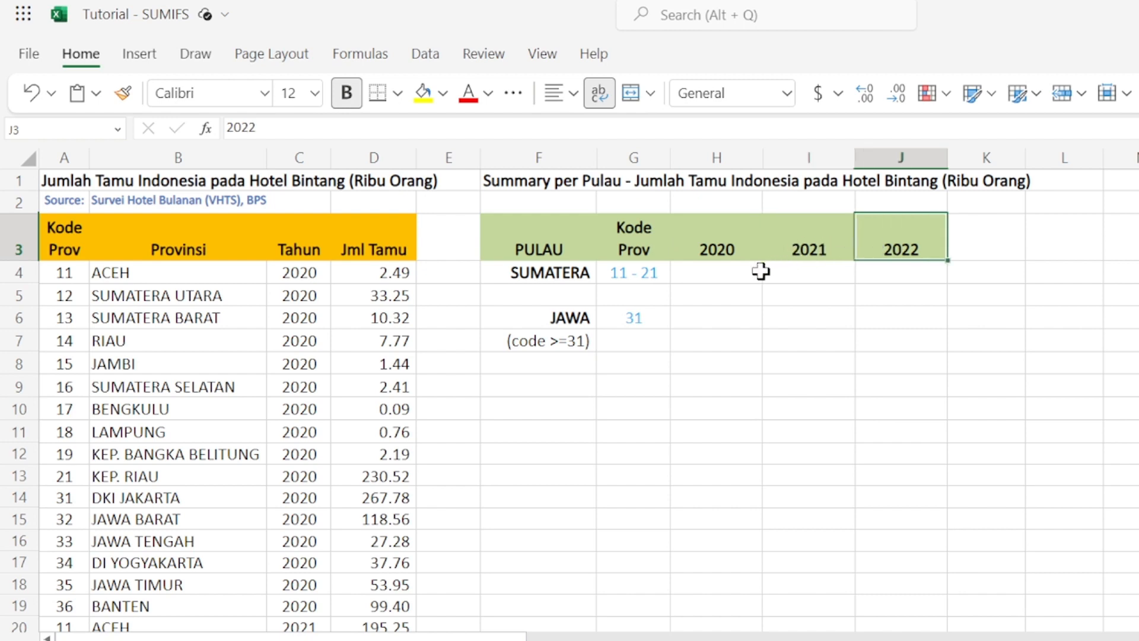
{"action": "left_click", "coordinate": [545, 273]}
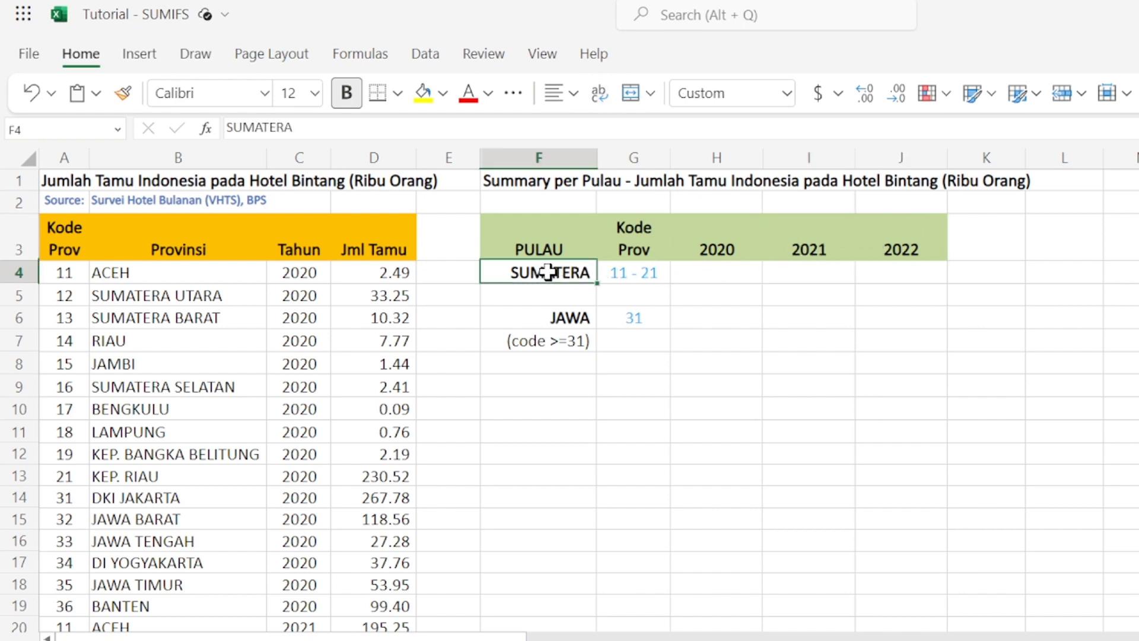
{"action": "left_click", "coordinate": [630, 274]}
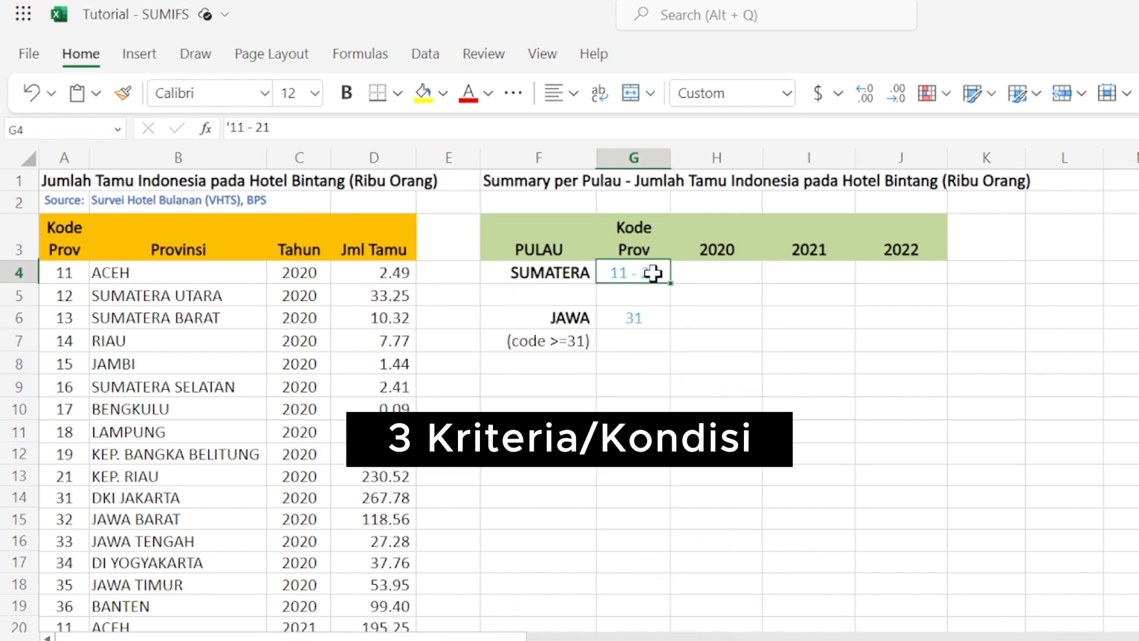
{"action": "left_click", "coordinate": [715, 248]}
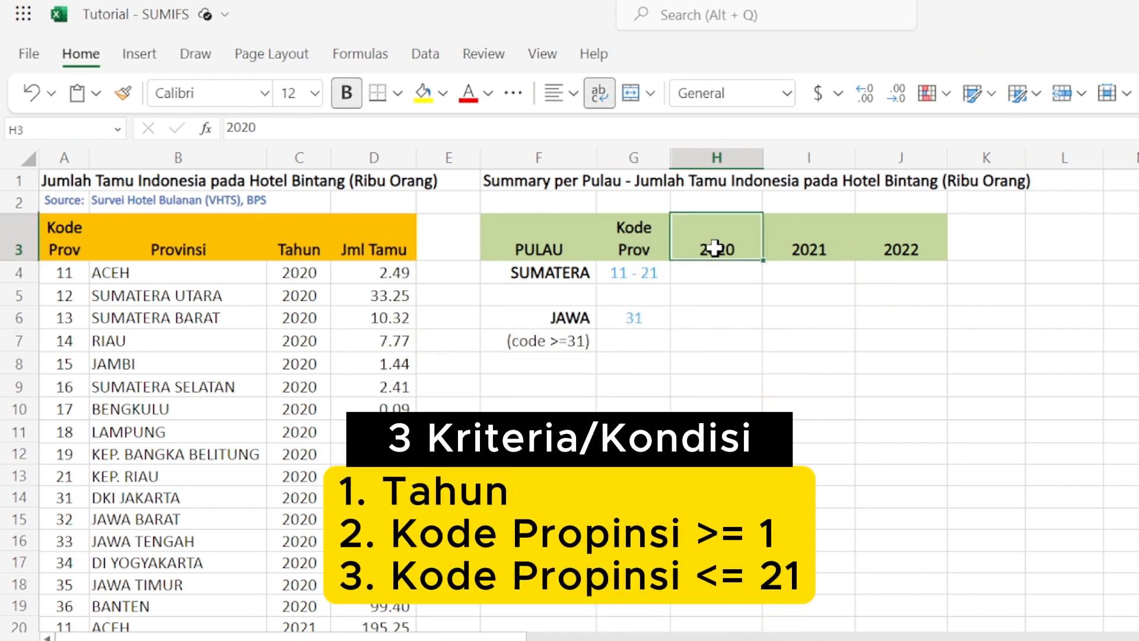
{"action": "left_click", "coordinate": [624, 273]}
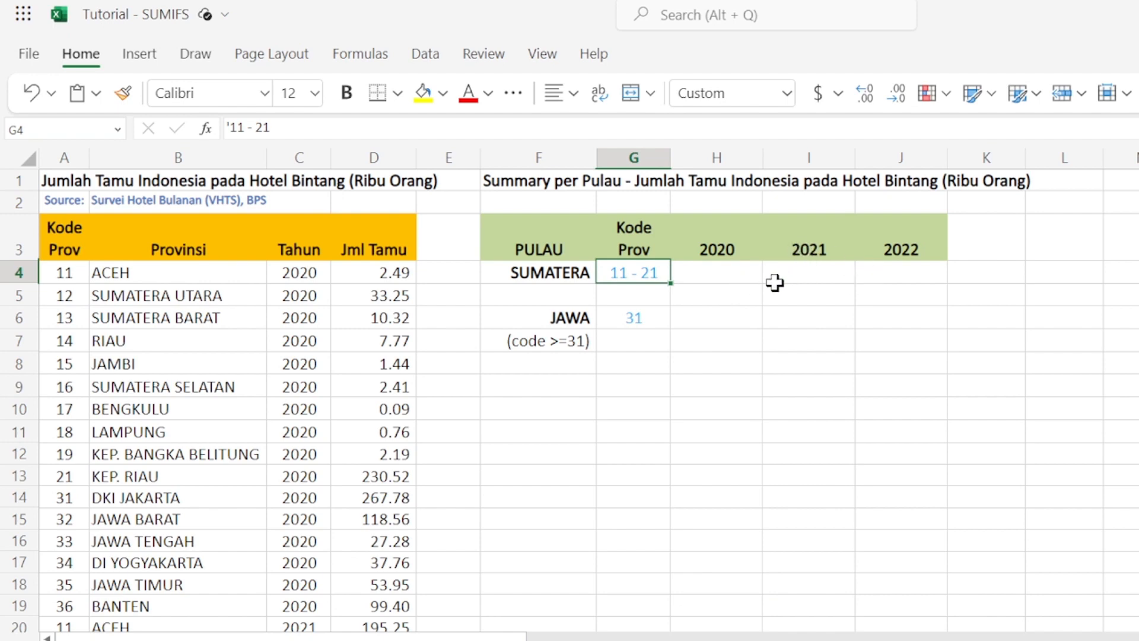
{"action": "left_click", "coordinate": [719, 270]}
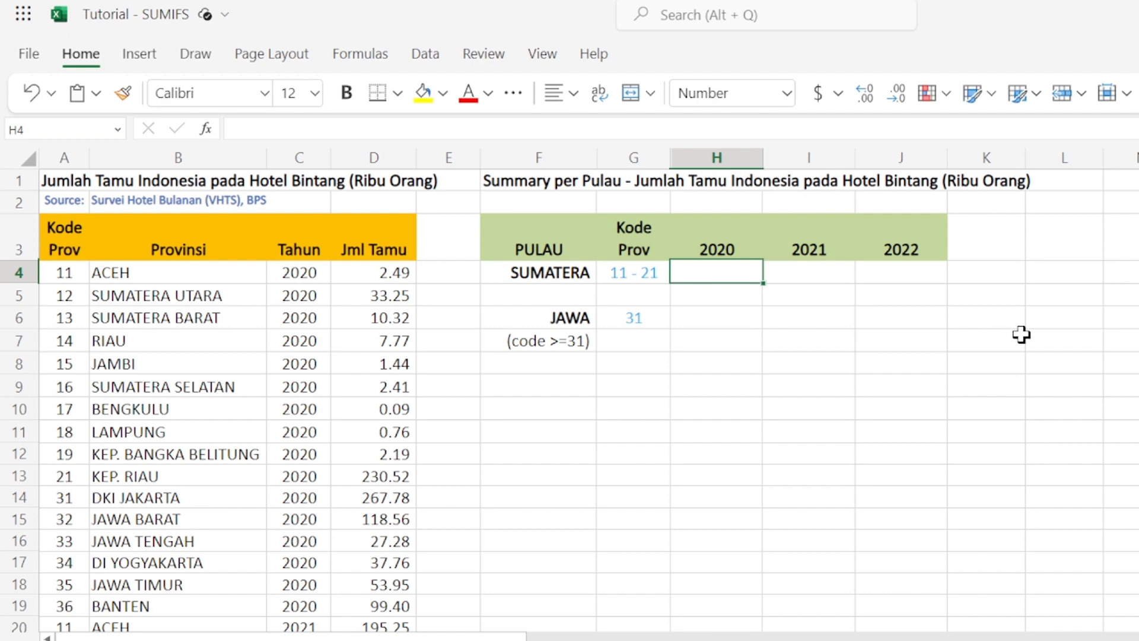
Step: Look through the Tahun column of the source table to see where the 2020, 2021 and 2022 records lie
{"action": "left_click", "coordinate": [294, 380]}
{"action": "scroll", "coordinate": [354, 407], "scroll_direction": "down", "scroll_amount": 5}
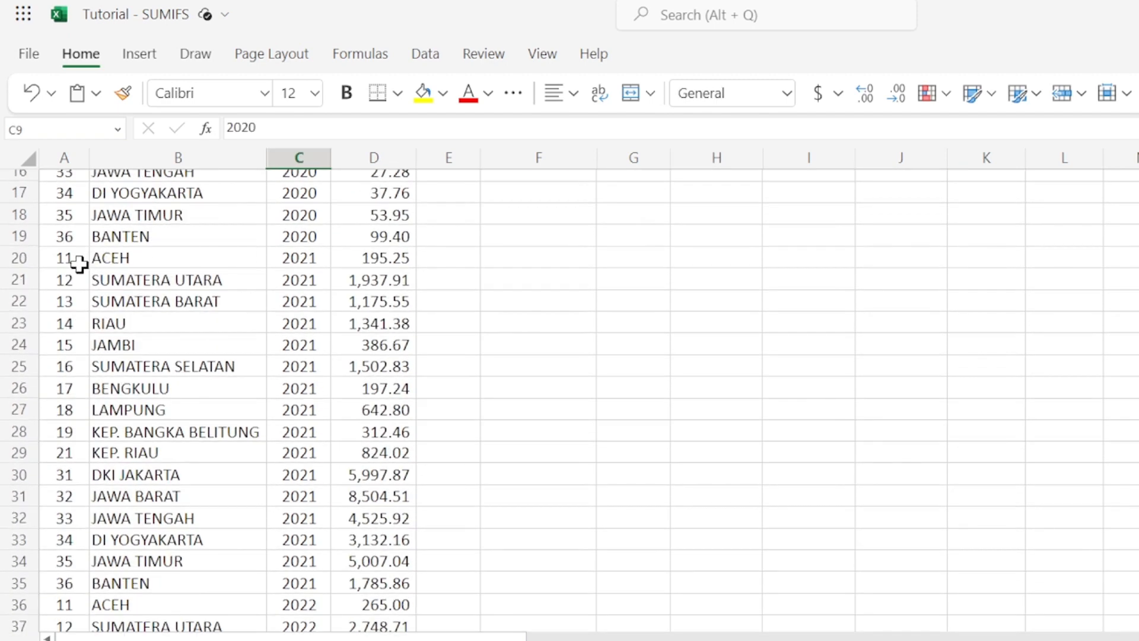
{"action": "left_click", "coordinate": [297, 259]}
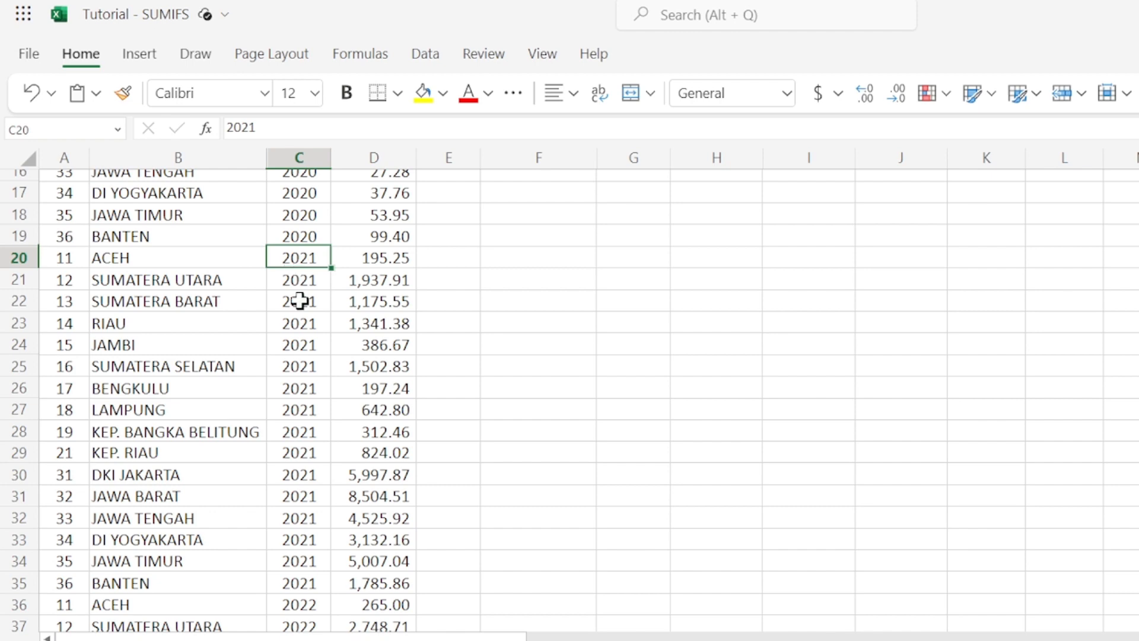
{"action": "scroll", "coordinate": [289, 399], "scroll_direction": "down", "scroll_amount": 2}
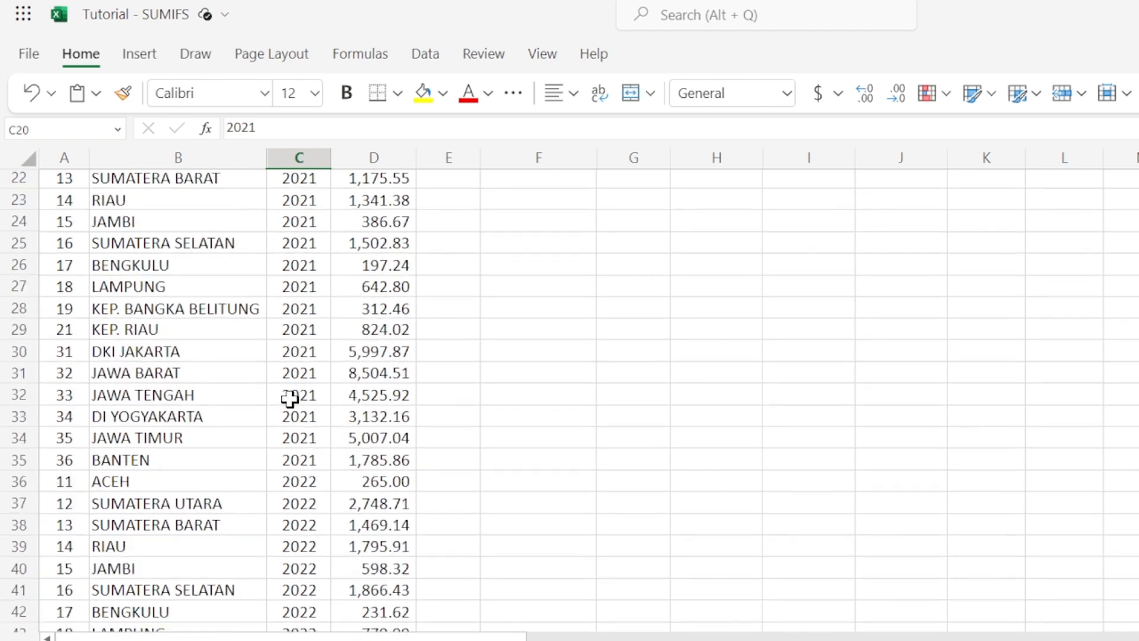
{"action": "left_click", "coordinate": [302, 482]}
{"action": "scroll", "coordinate": [357, 533], "scroll_direction": "down", "scroll_amount": 3}
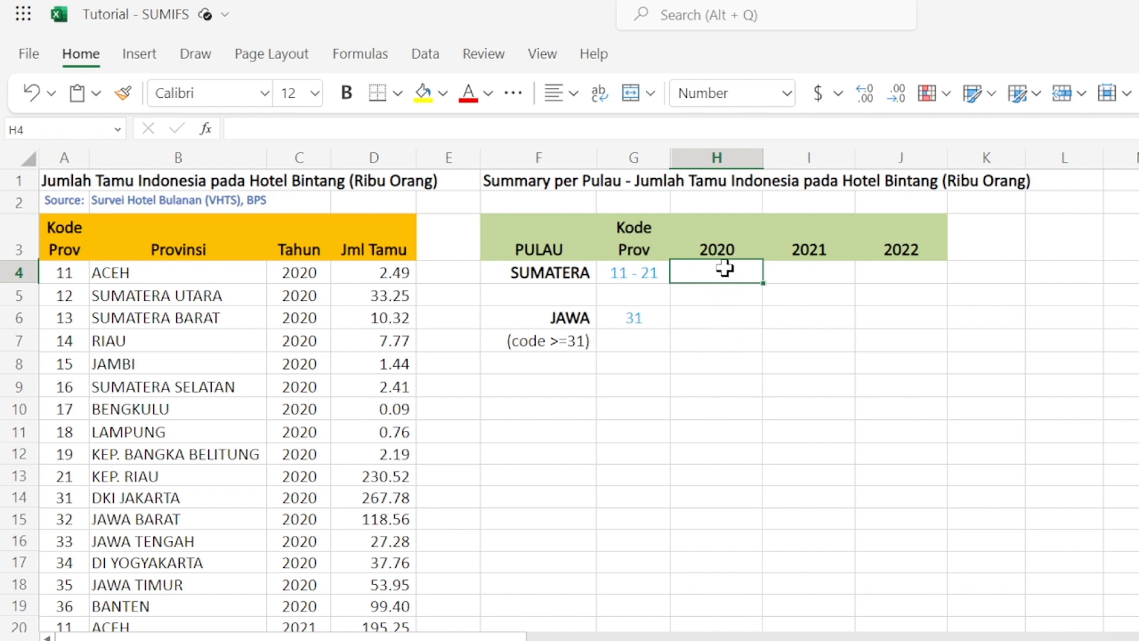
Step: Start a SUMIFS formula in H4 with the Jml Tamu values D4:D51 as its sum range
{"action": "type", "text": "=SU"}
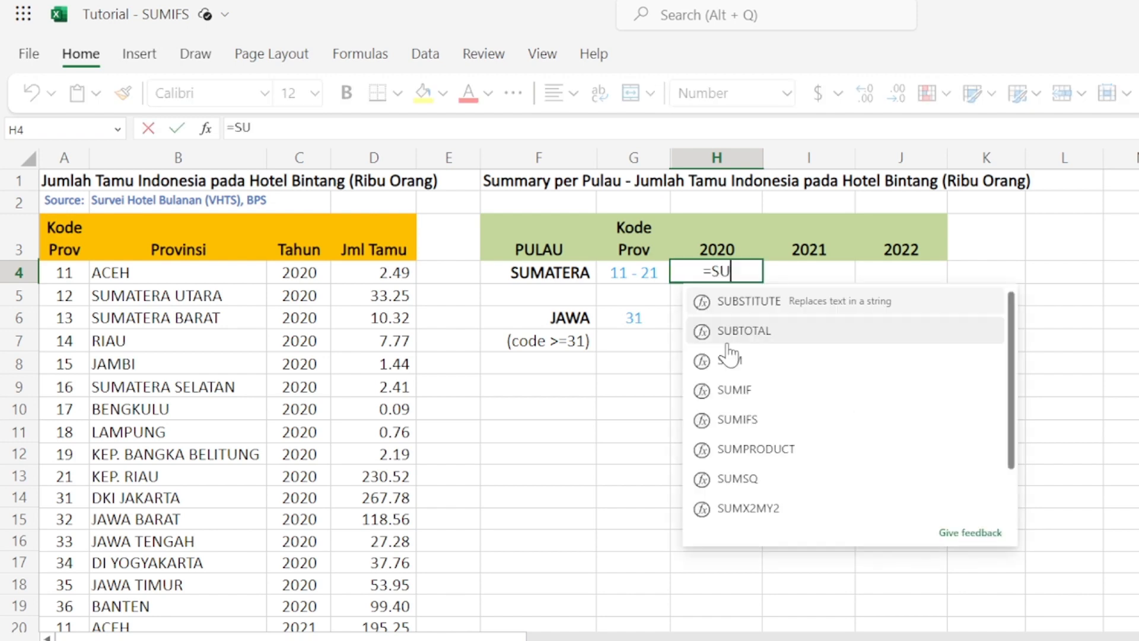
{"action": "type", "text": "MIFS("}
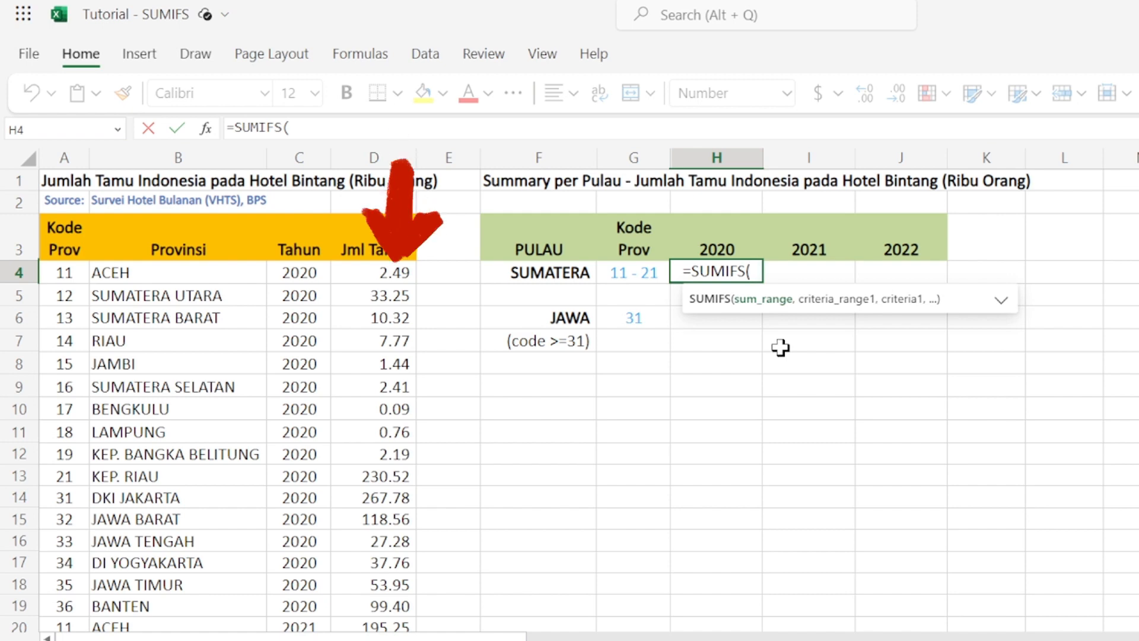
{"action": "left_click", "coordinate": [381, 272]}
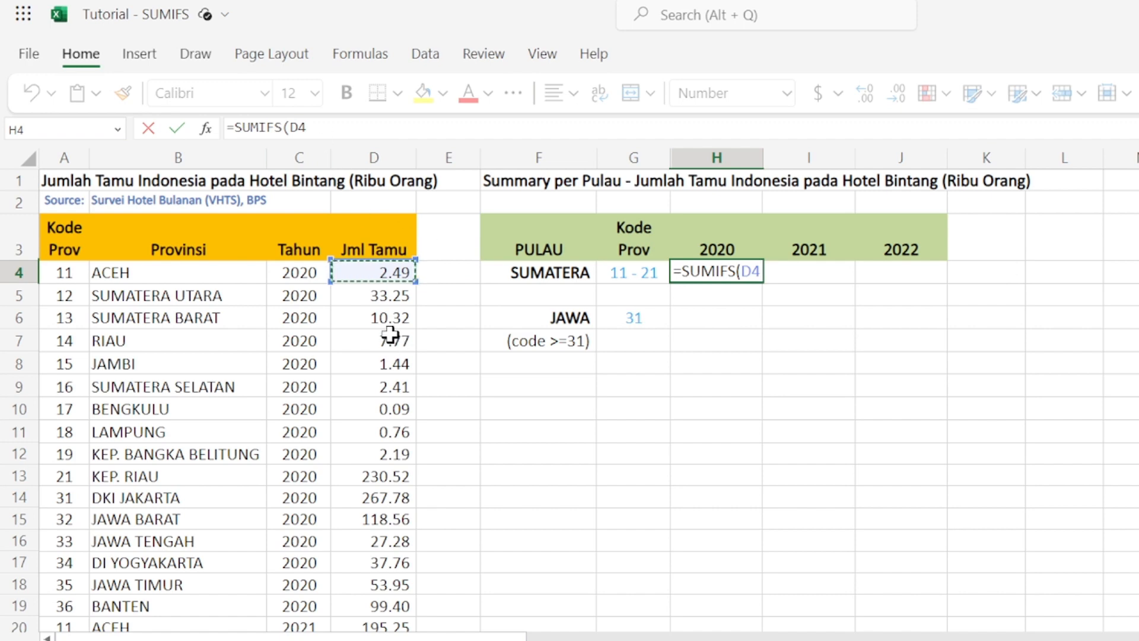
{"action": "left_click_drag", "start_coordinate": [389, 271], "coordinate": [386, 361]}
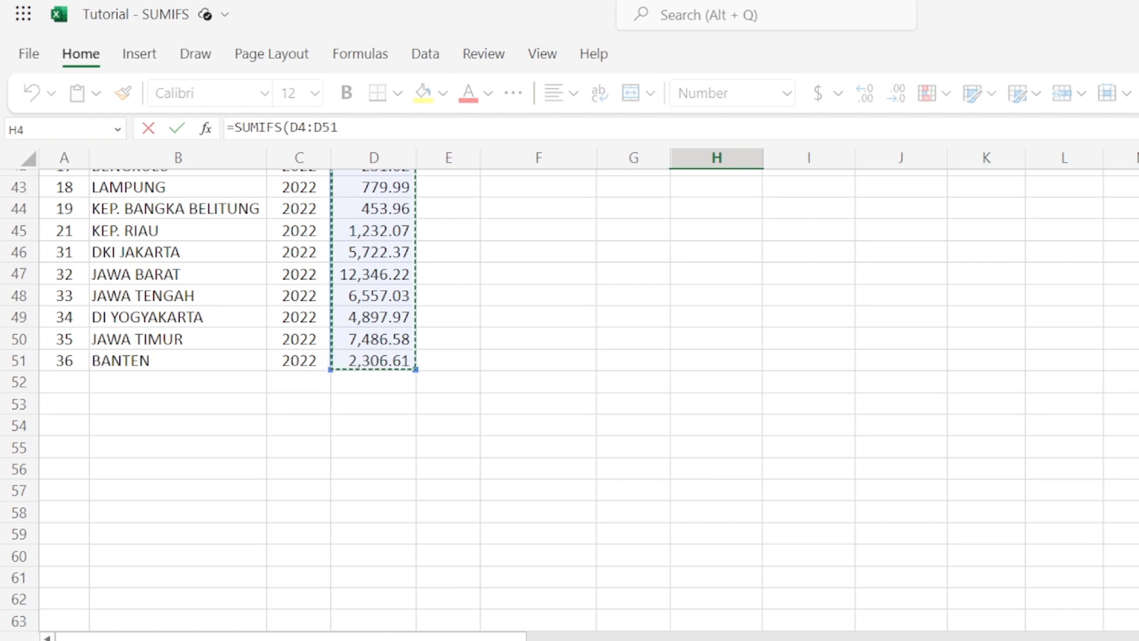
{"action": "left_click", "coordinate": [336, 127]}
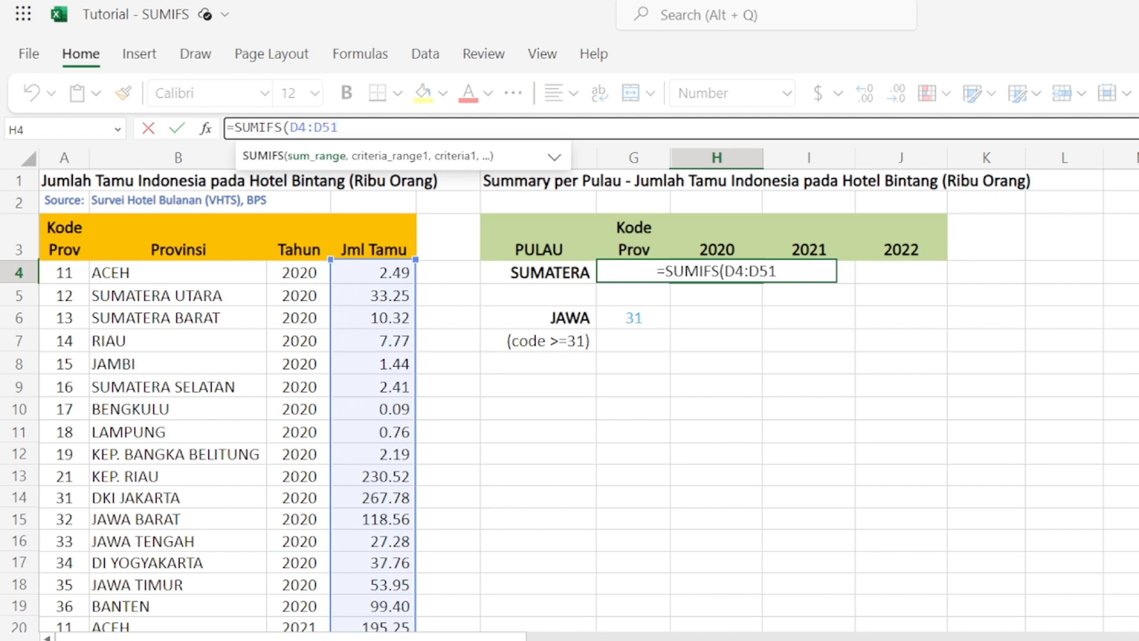
{"action": "type", "text": ","}
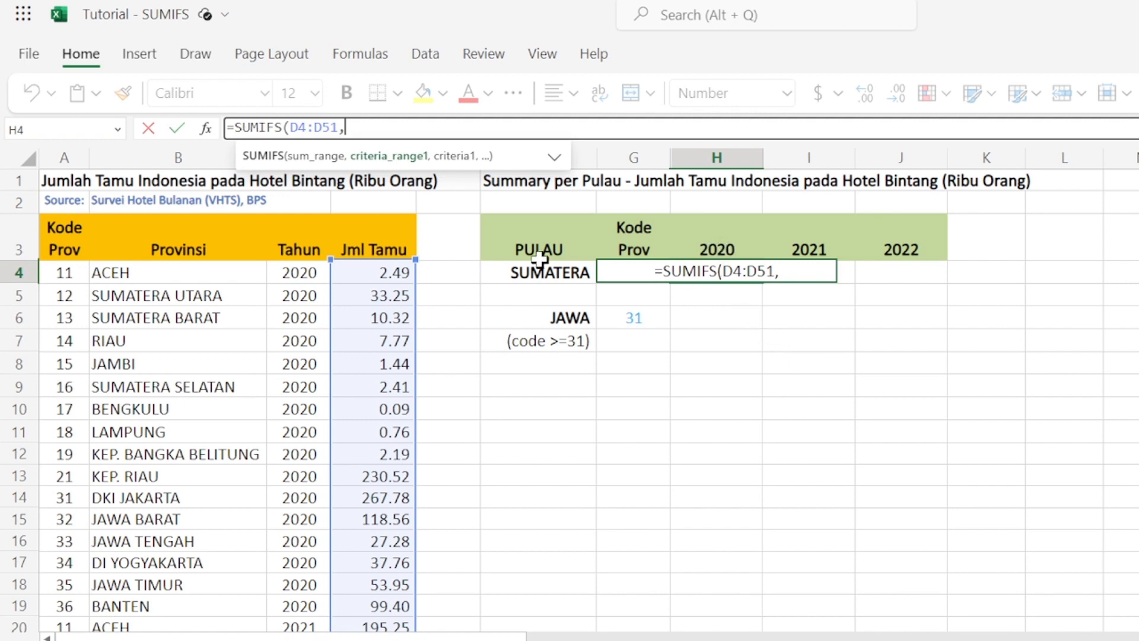
Step: Add the Tahun range C4:C51 as the formula's first criteria range, with 2020 as its criterion
{"action": "left_click", "coordinate": [305, 272]}
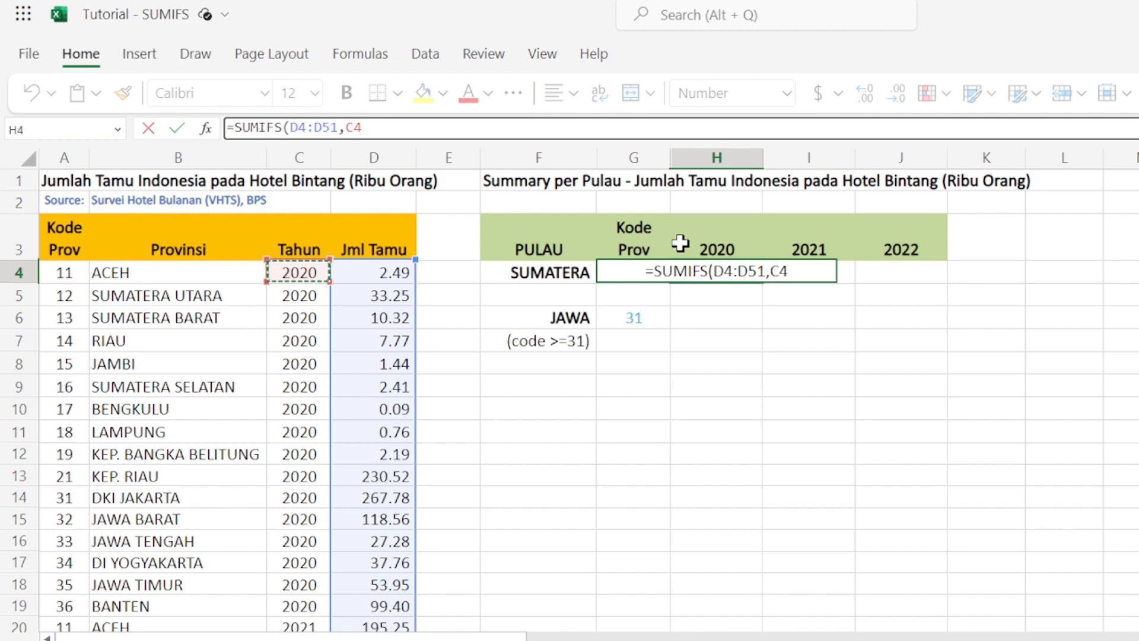
{"action": "type", "text": ":C"}
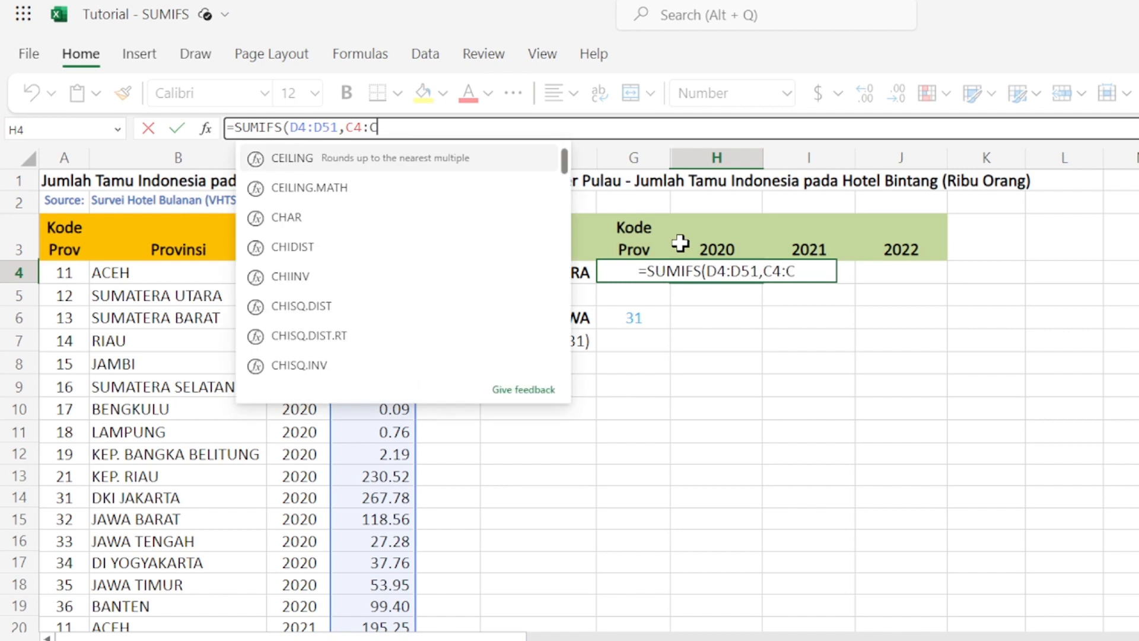
{"action": "type", "text": "51"}
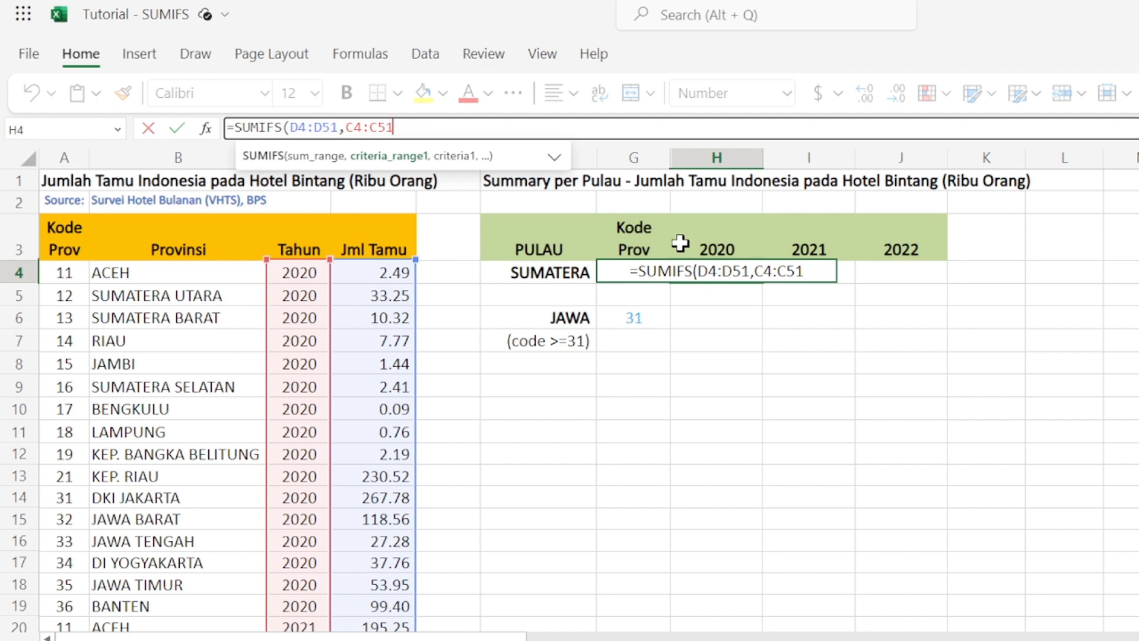
{"action": "type", "text": ","}
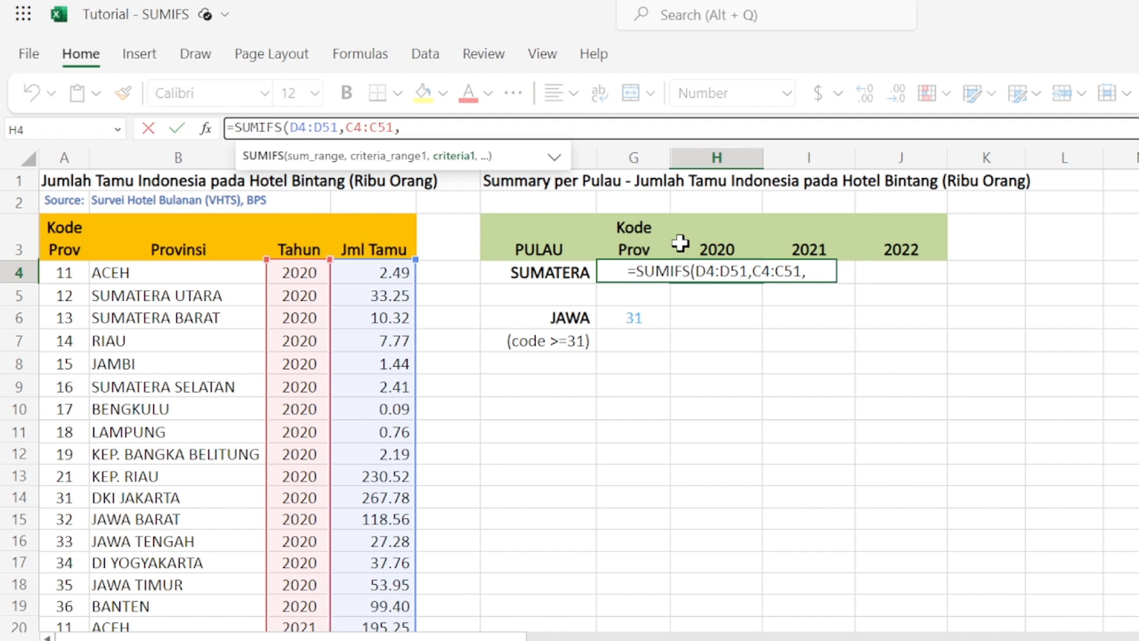
{"action": "type", "text": "2020"}
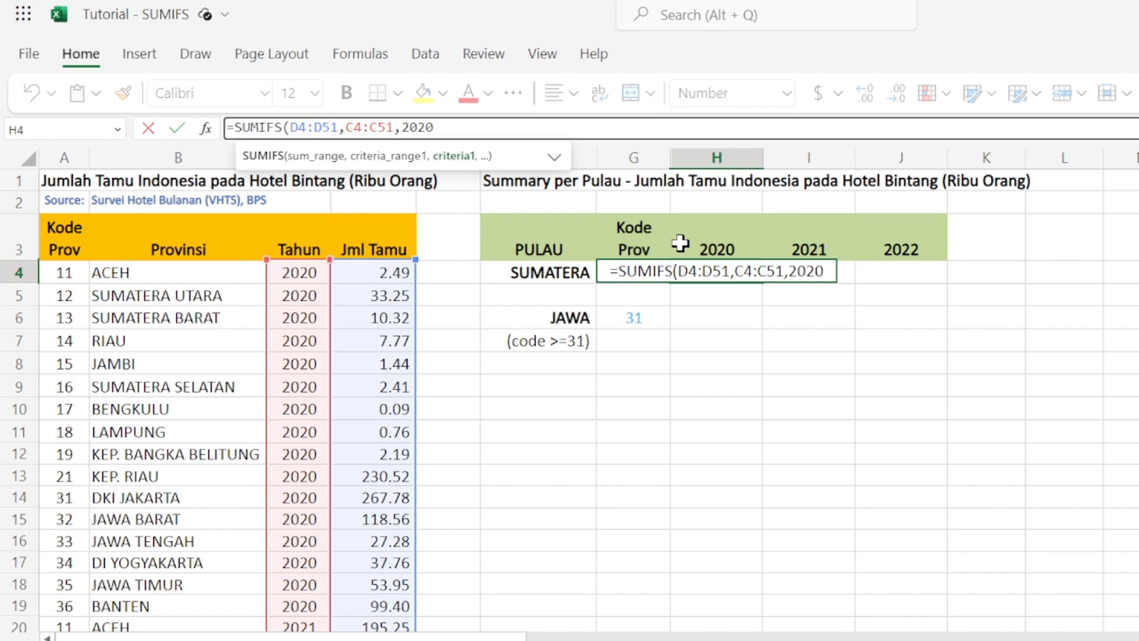
Step: Add the Kode Prov range A4:A51 as the formula's second criteria range, with ">=11" as its criterion
{"action": "type", "text": ","}
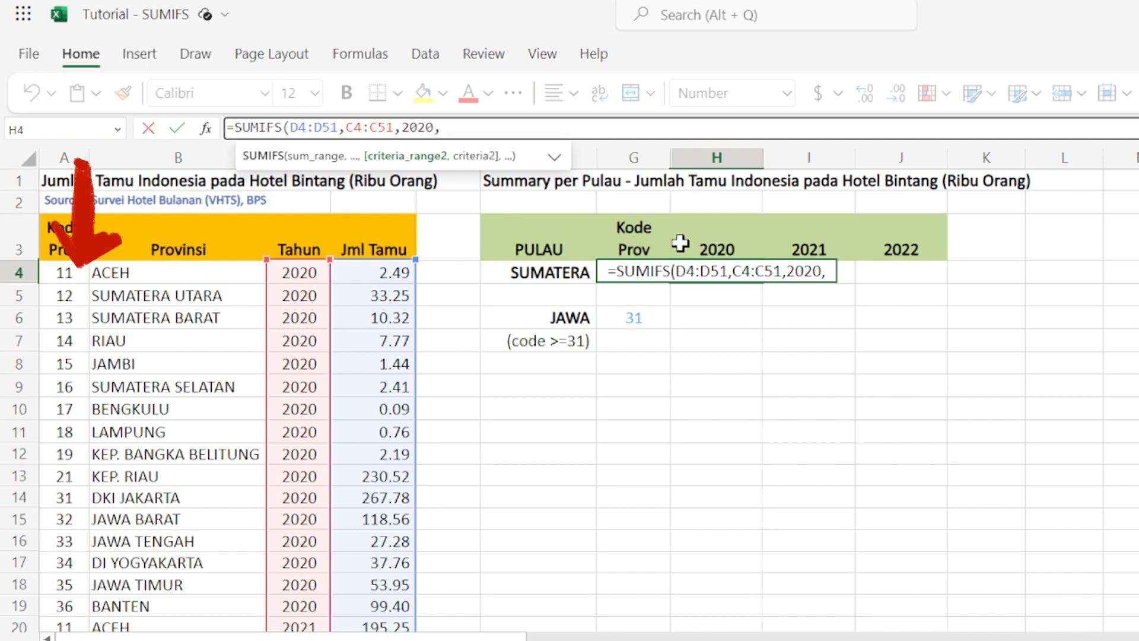
{"action": "left_click", "coordinate": [70, 273]}
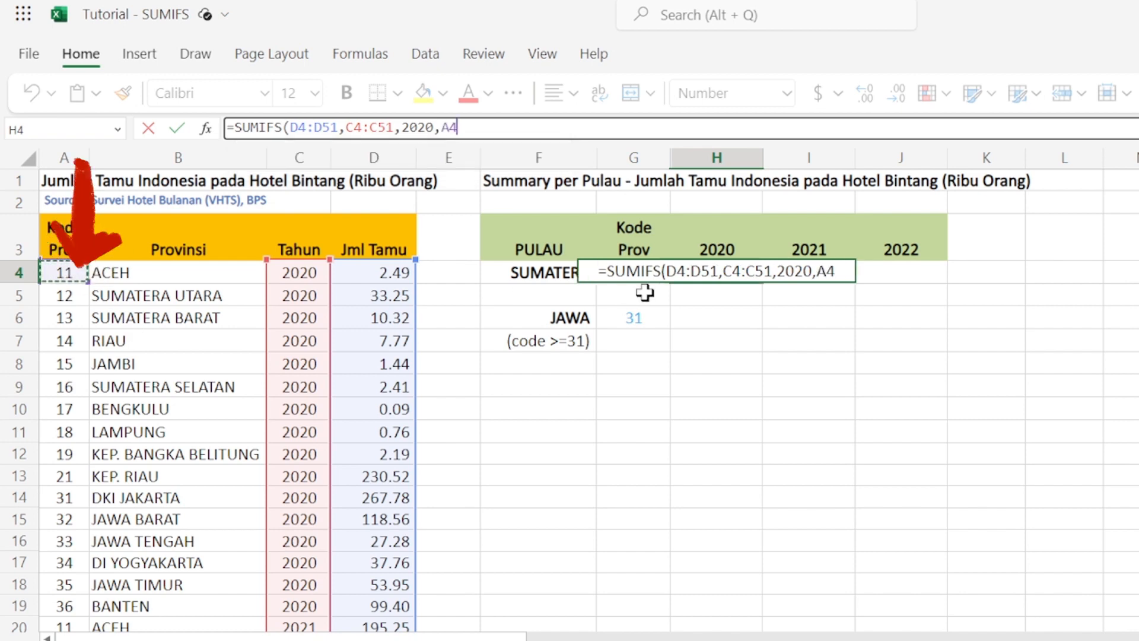
{"action": "type", "text": ":A"}
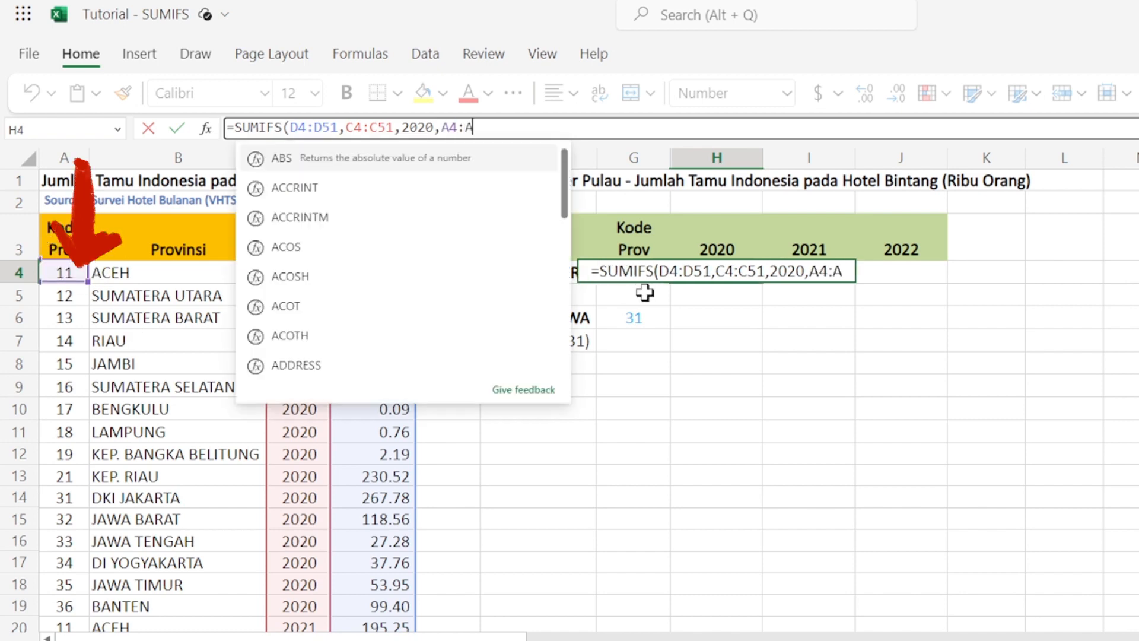
{"action": "type", "text": "51"}
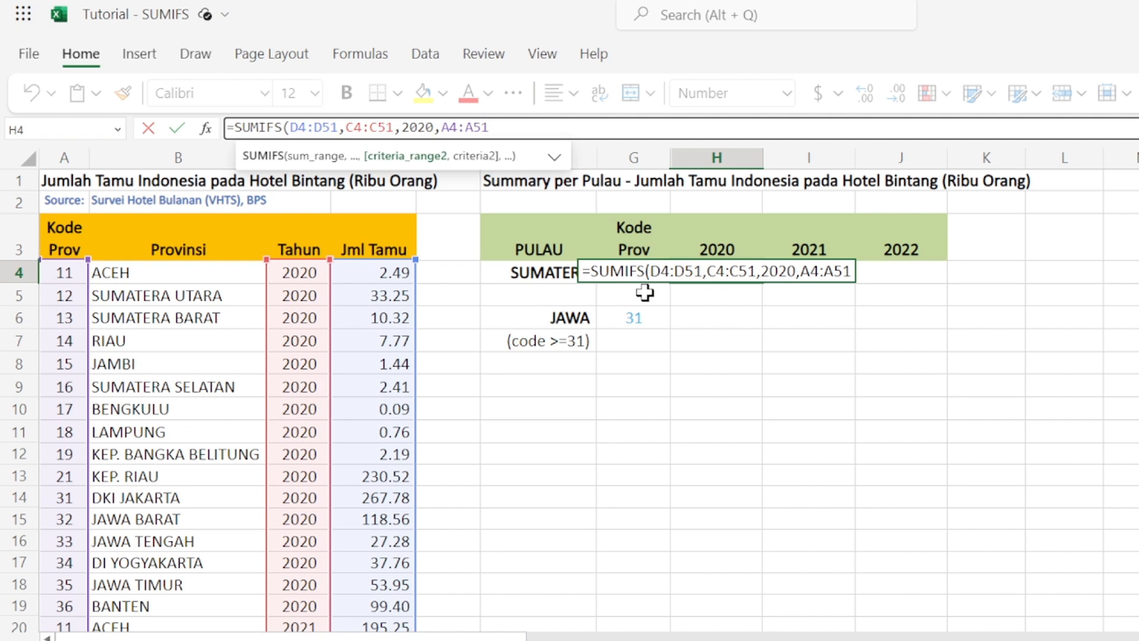
{"action": "type", "text": ","}
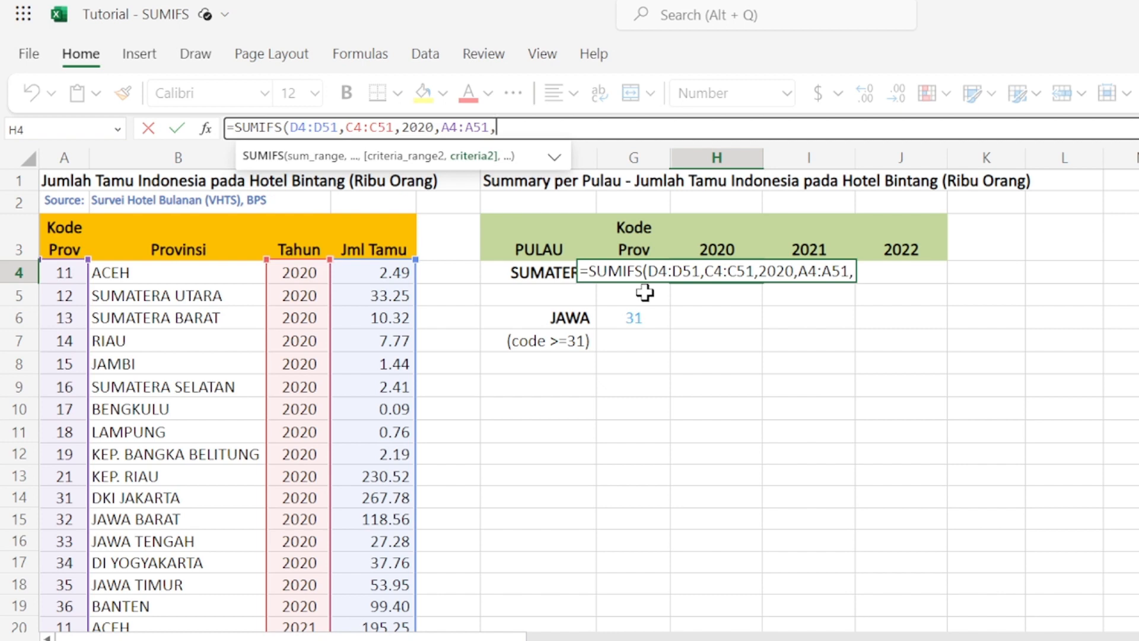
{"action": "type", "text": "\""}
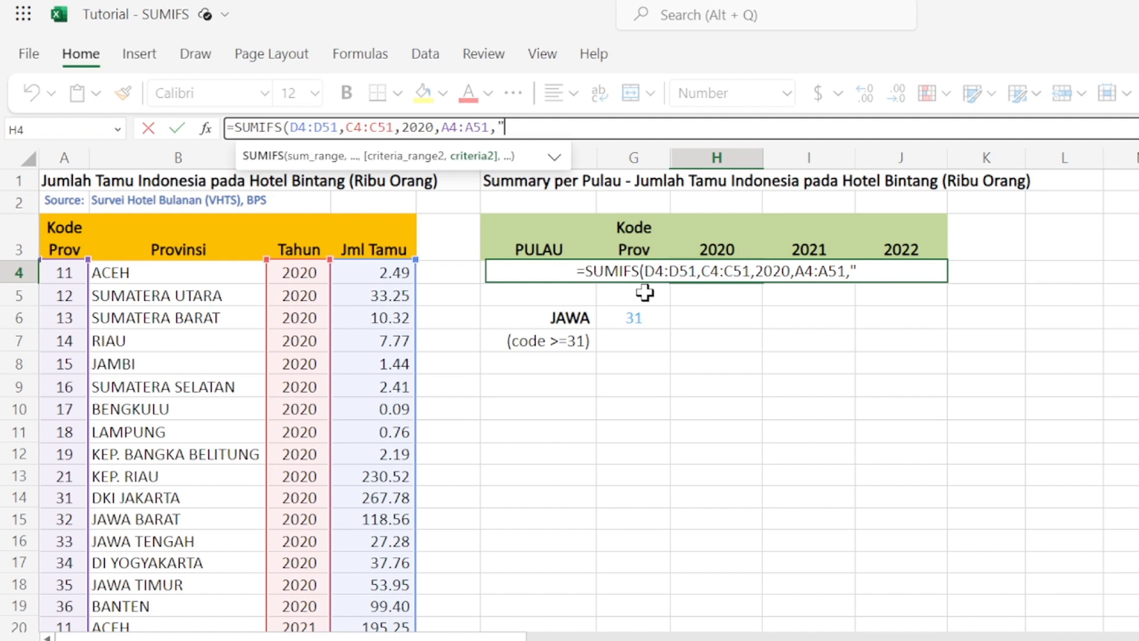
{"action": "type", "text": ">"}
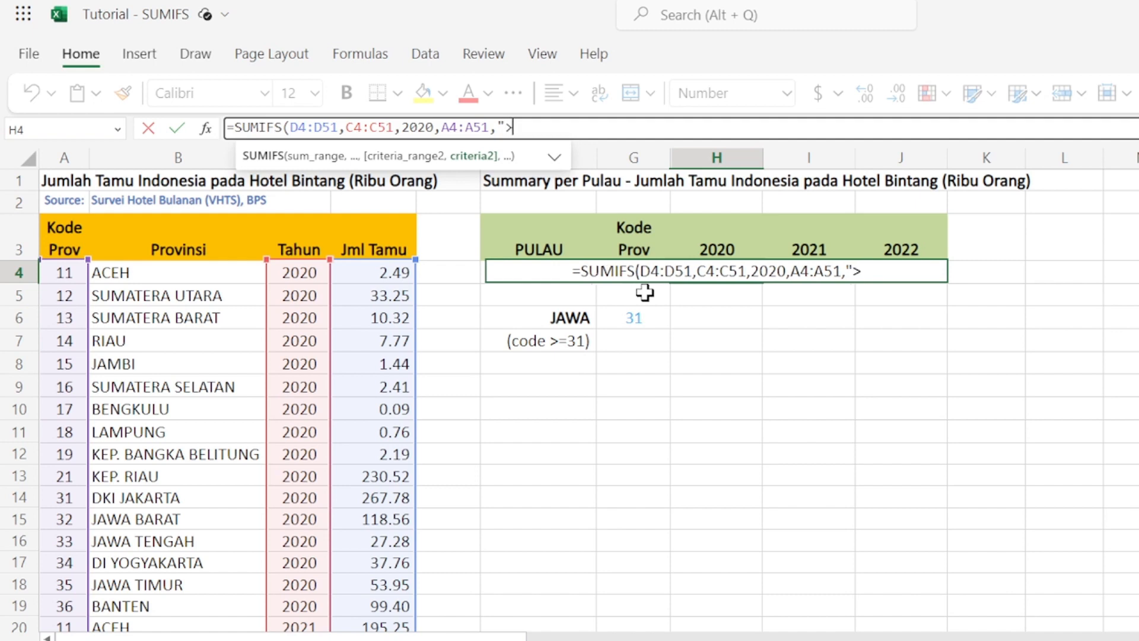
{"action": "type", "text": "="}
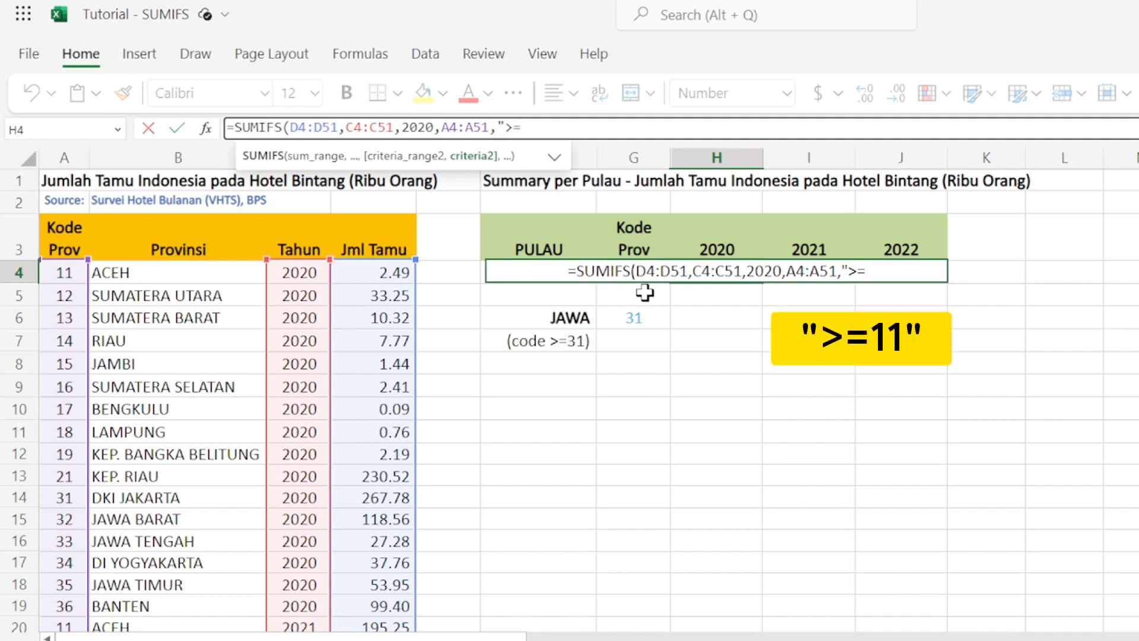
{"action": "type", "text": "11\""}
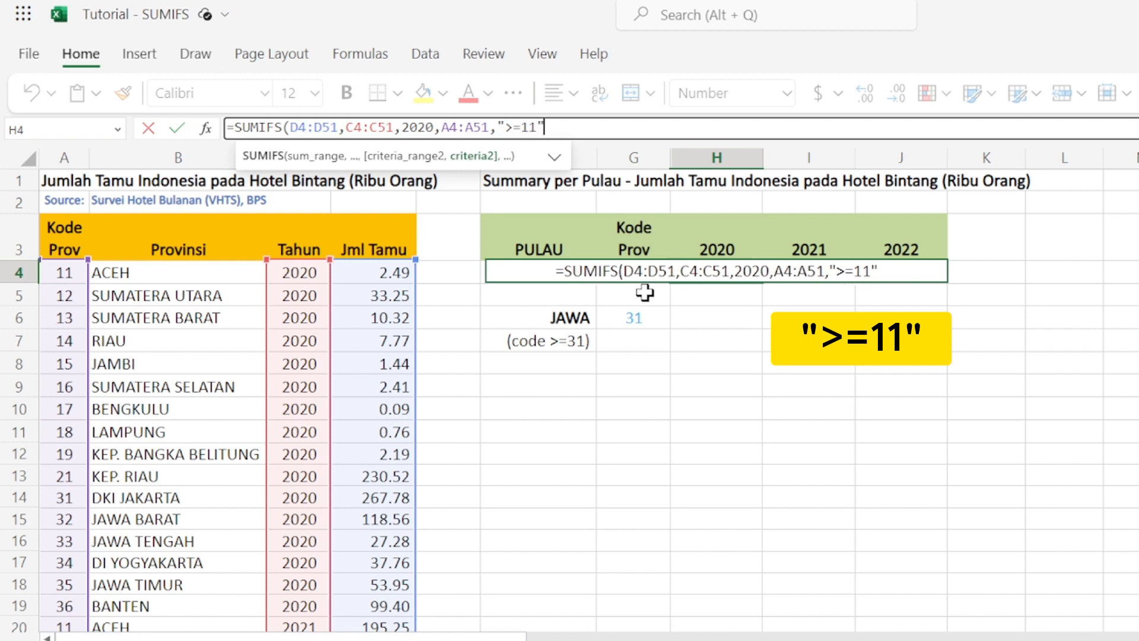
Step: Add A4:A51 again as the third criteria range with the criterion "<=21", and enter the formula in H4
{"action": "type", "text": ","}
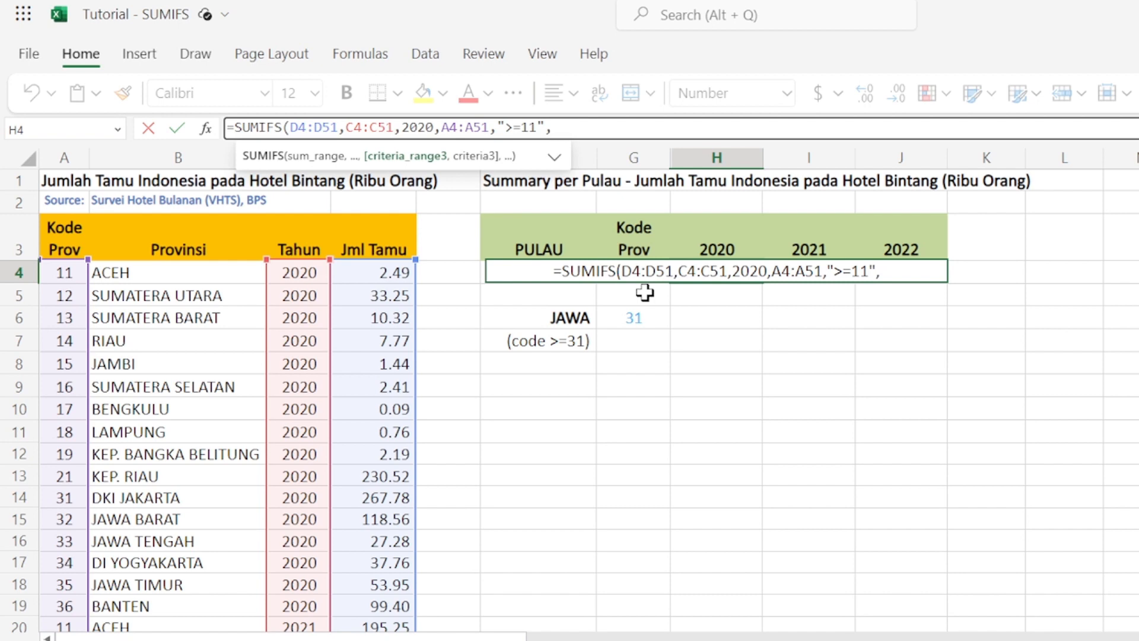
{"action": "type", "text": "A4"}
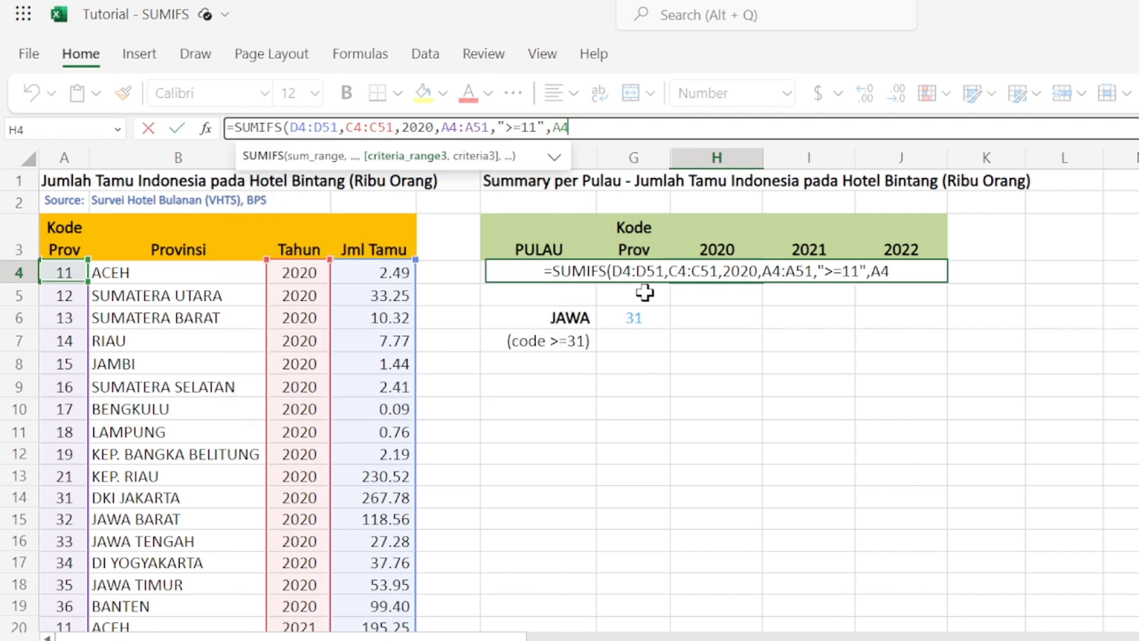
{"action": "type", "text": ":"}
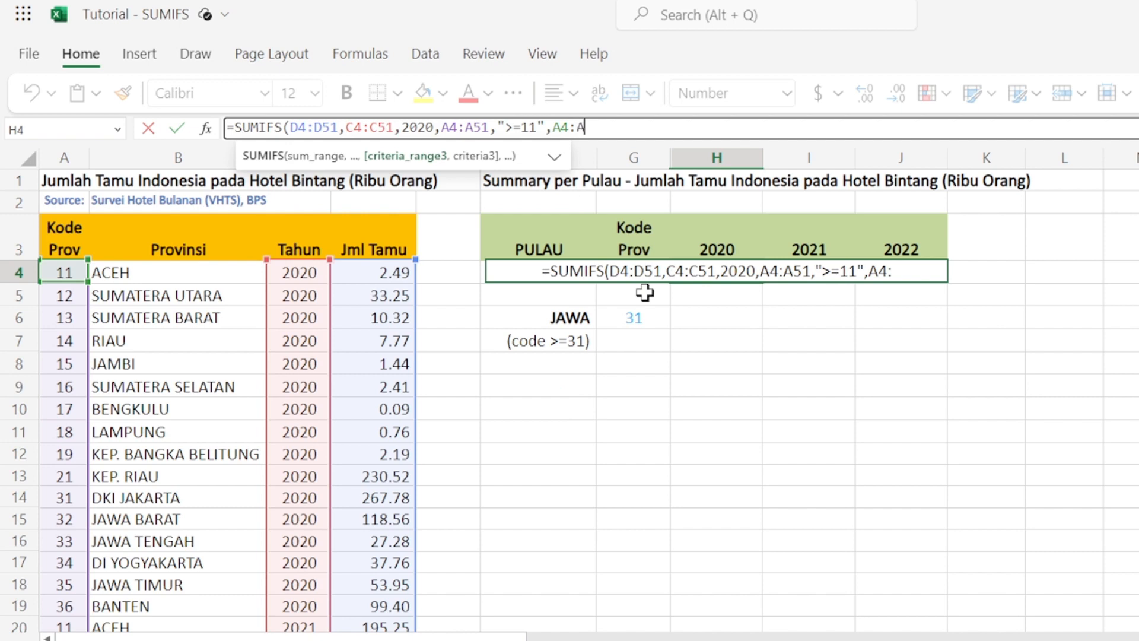
{"action": "type", "text": "A51"}
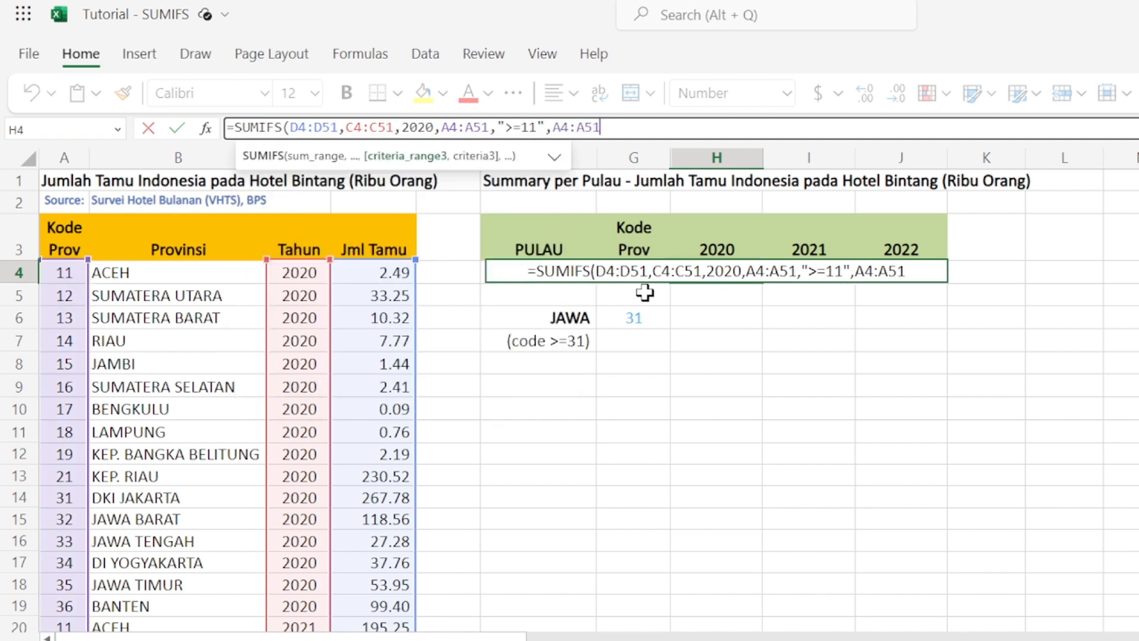
{"action": "type", "text": ","}
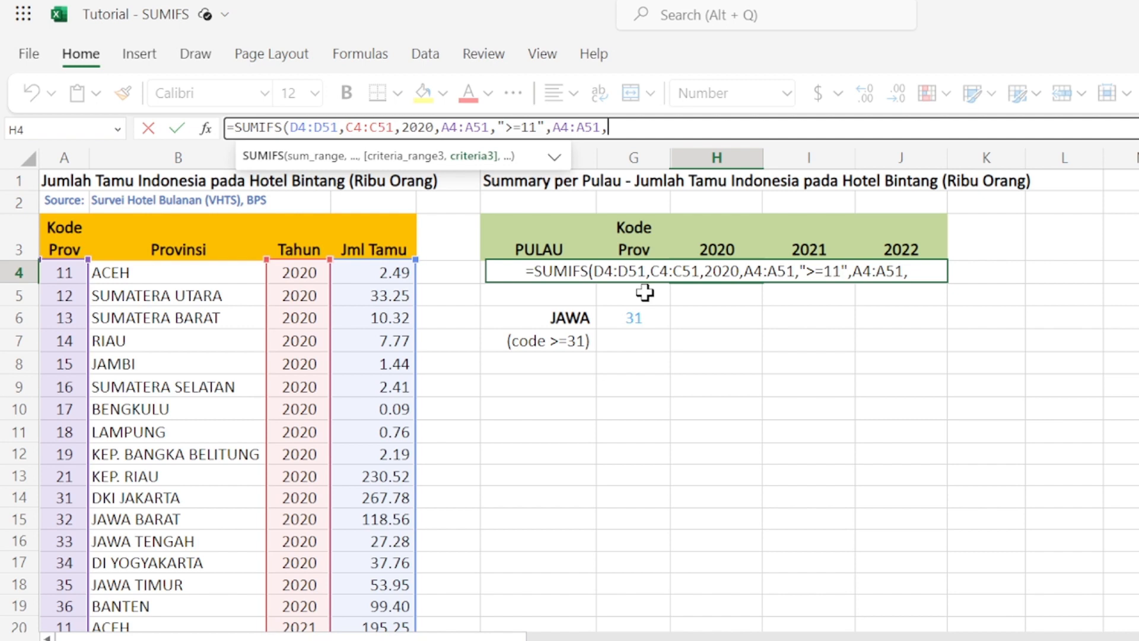
{"action": "type", "text": "\"<"}
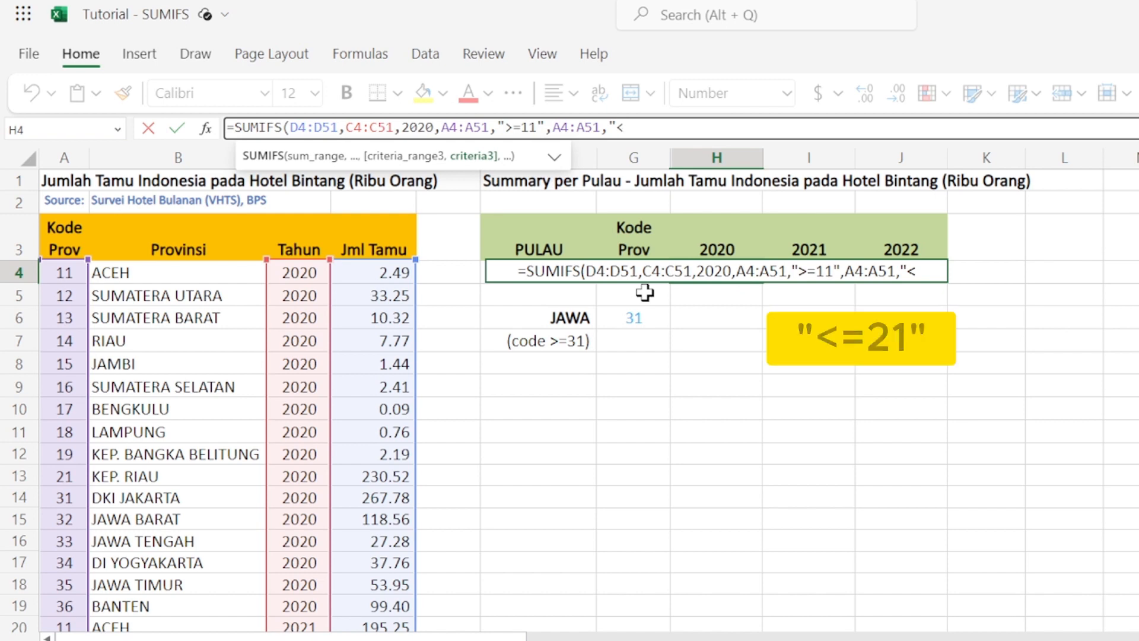
{"action": "type", "text": "=21\""}
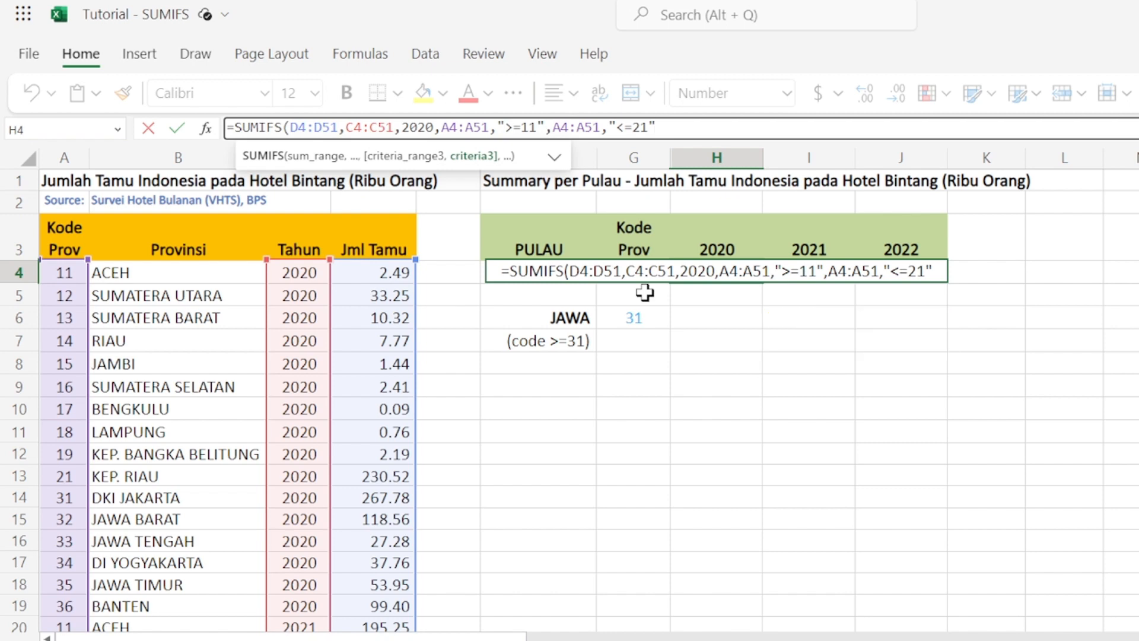
{"action": "key", "text": "Return"}
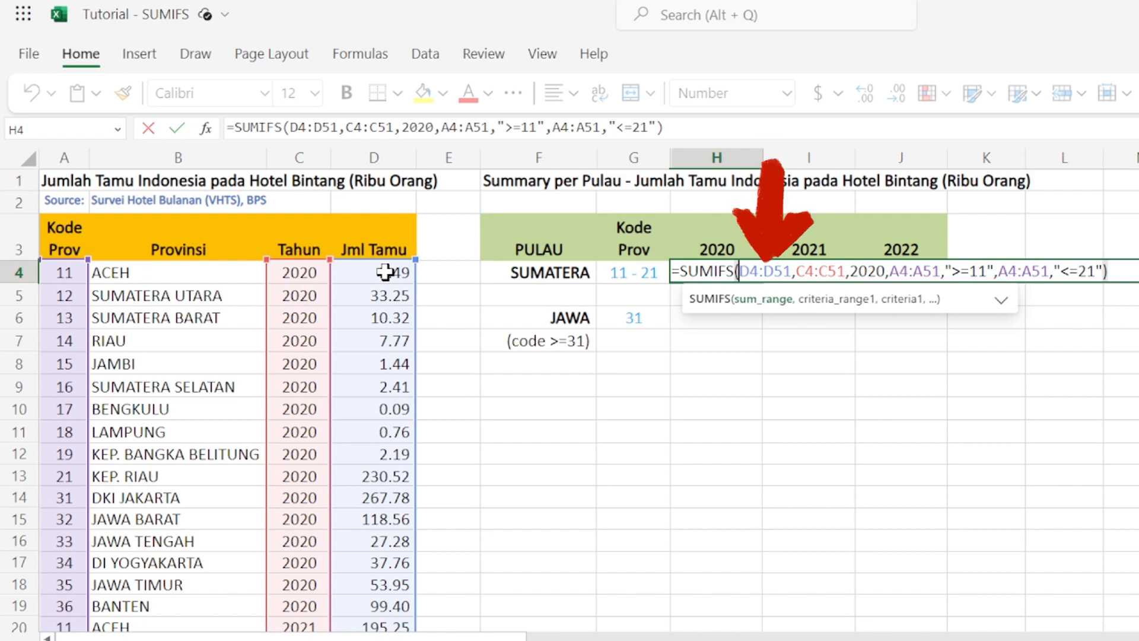
Step: Examine the H4 formula's sum range and its Tahun criteria range and criterion argument by argument
{"action": "key", "text": "Right"}
{"action": "key", "text": "Right"}
{"action": "key", "text": "Right"}
{"action": "key", "text": "Right"}
{"action": "key", "text": "Right"}
{"action": "key", "text": "Right"}
{"action": "key", "text": "Right"}
{"action": "key", "text": "Right"}
{"action": "key", "text": "Right"}
{"action": "key", "text": "Right"}
{"action": "key", "text": "Right"}
{"action": "key", "text": "Right"}
{"action": "key", "text": "Right"}
{"action": "key", "text": "Left"}
{"action": "key", "text": "Left"}
{"action": "key", "text": "Left"}
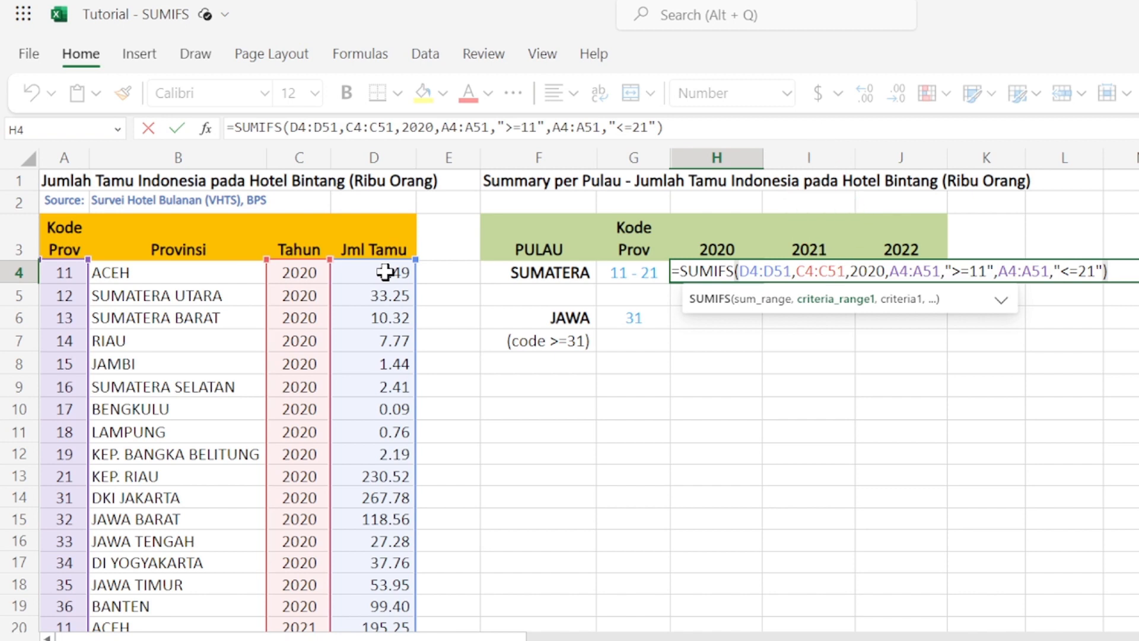
{"action": "key", "text": "Left"}
{"action": "key", "text": "Right"}
{"action": "key", "text": "Right"}
{"action": "key", "text": "Right"}
{"action": "key", "text": "Right"}
{"action": "key", "text": "Right"}
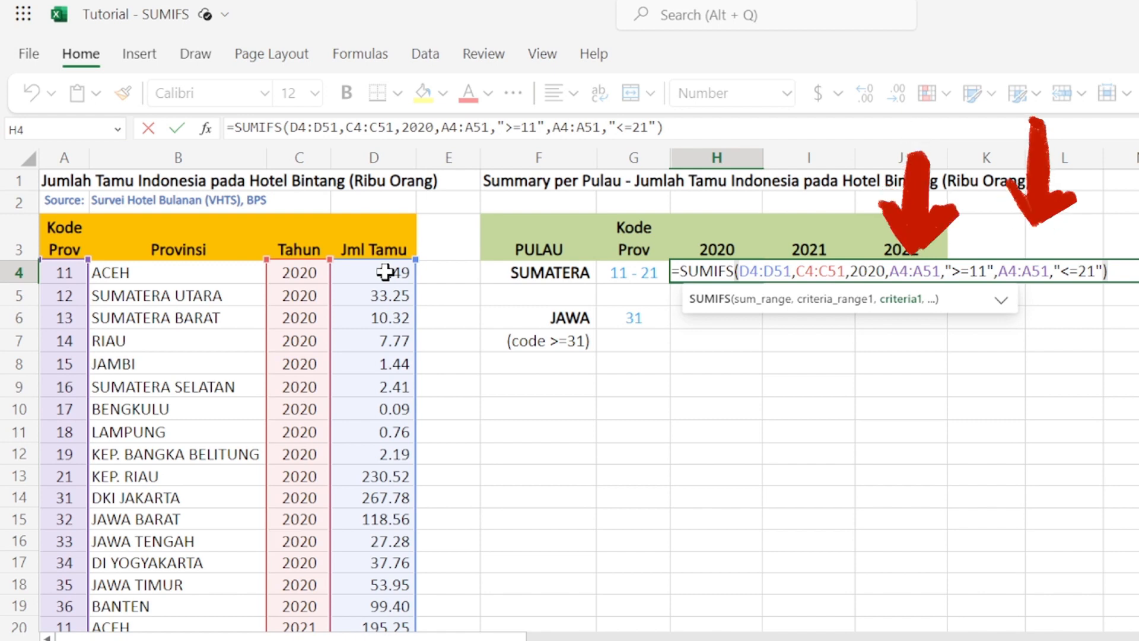
Step: Examine the two province code criteria ranges and their criteria in the H4 formula
{"action": "key", "text": "Right"}
{"action": "key", "text": "Right"}
{"action": "key", "text": "Right"}
{"action": "key", "text": "Right"}
{"action": "key", "text": "Right"}
{"action": "key", "text": "Right"}
{"action": "key", "text": "Right"}
{"action": "key", "text": "Right"}
{"action": "key", "text": "Right"}
{"action": "key", "text": "Right"}
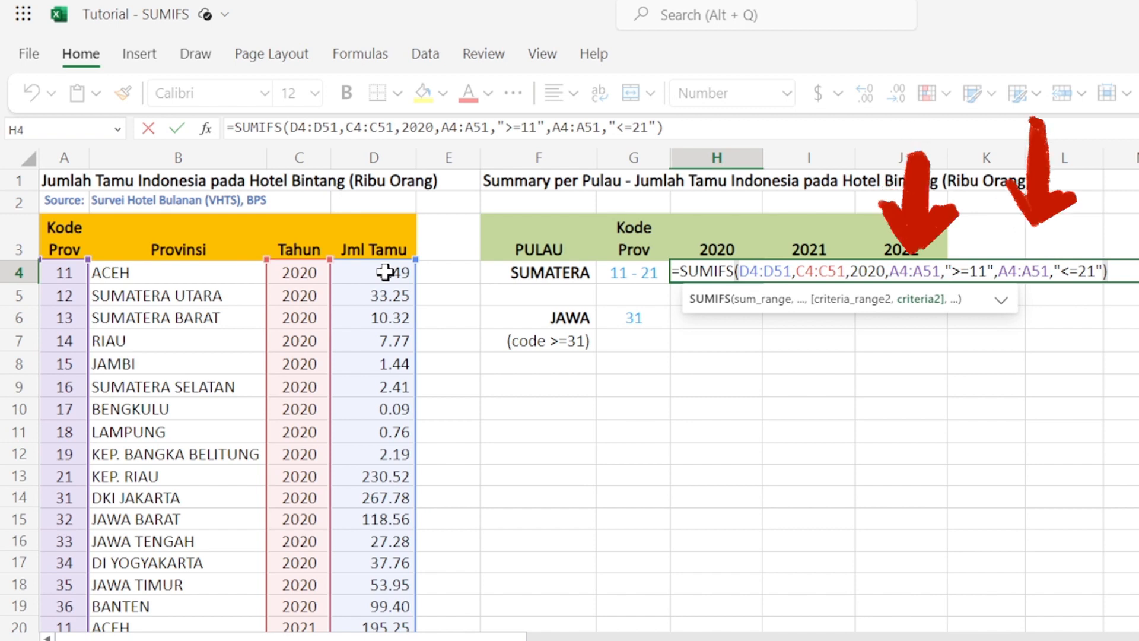
{"action": "key", "text": "Right"}
{"action": "key", "text": "Right"}
{"action": "key", "text": "Right"}
{"action": "key", "text": "Right"}
{"action": "key", "text": "Right"}
{"action": "key", "text": "Right"}
{"action": "key", "text": "Right"}
{"action": "key", "text": "Right"}
{"action": "key", "text": "Right"}
{"action": "key", "text": "Right"}
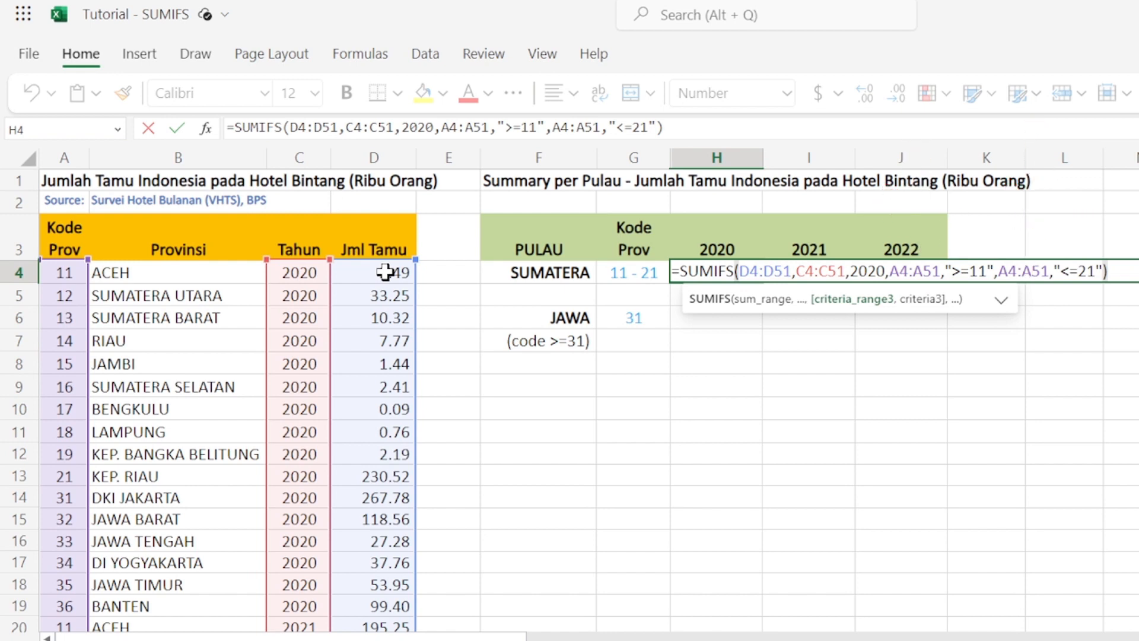
{"action": "key", "text": "ctrl+Return"}
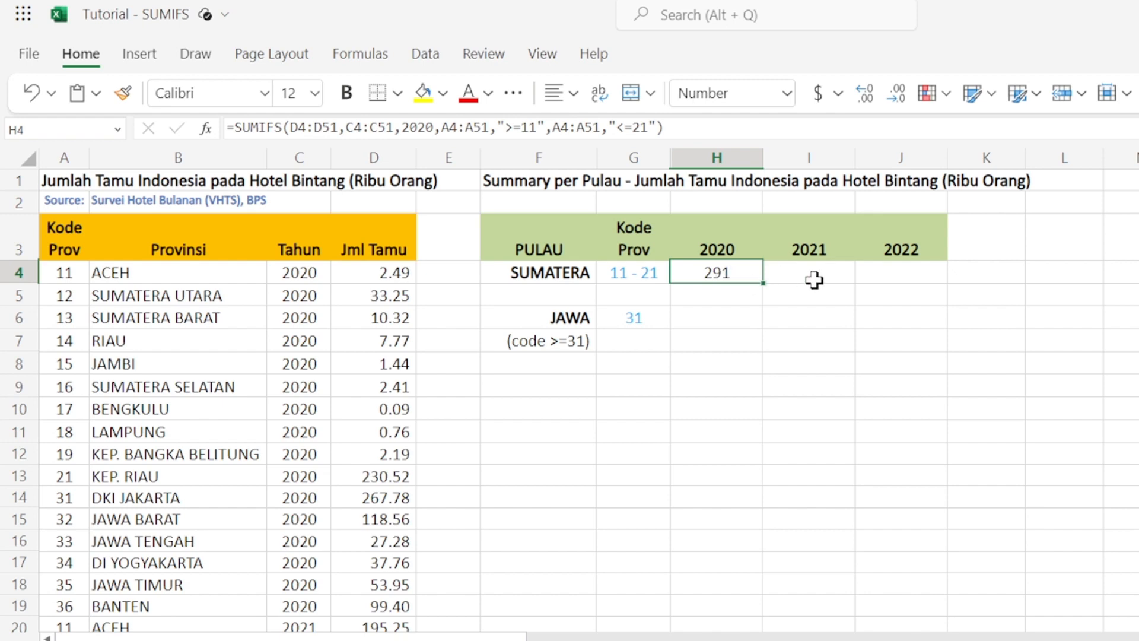
Step: Lock the columns of the sum range in the H4 formula, making it $D4:$D51
{"action": "key", "text": "F2"}
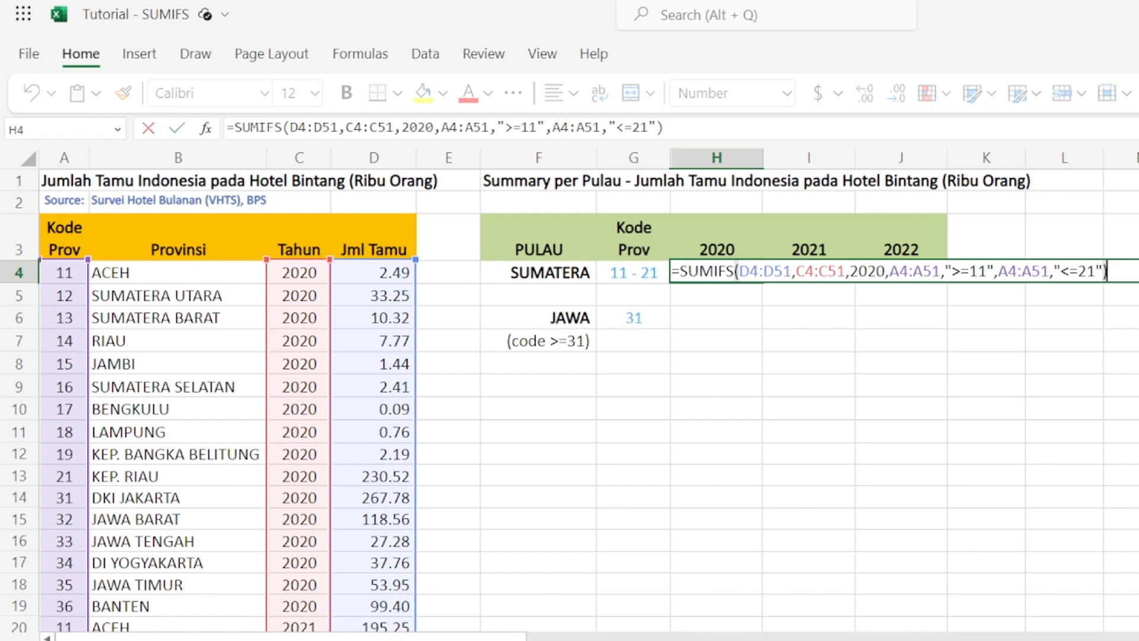
{"action": "left_click_drag", "start_coordinate": [740, 271], "coordinate": [791, 272]}
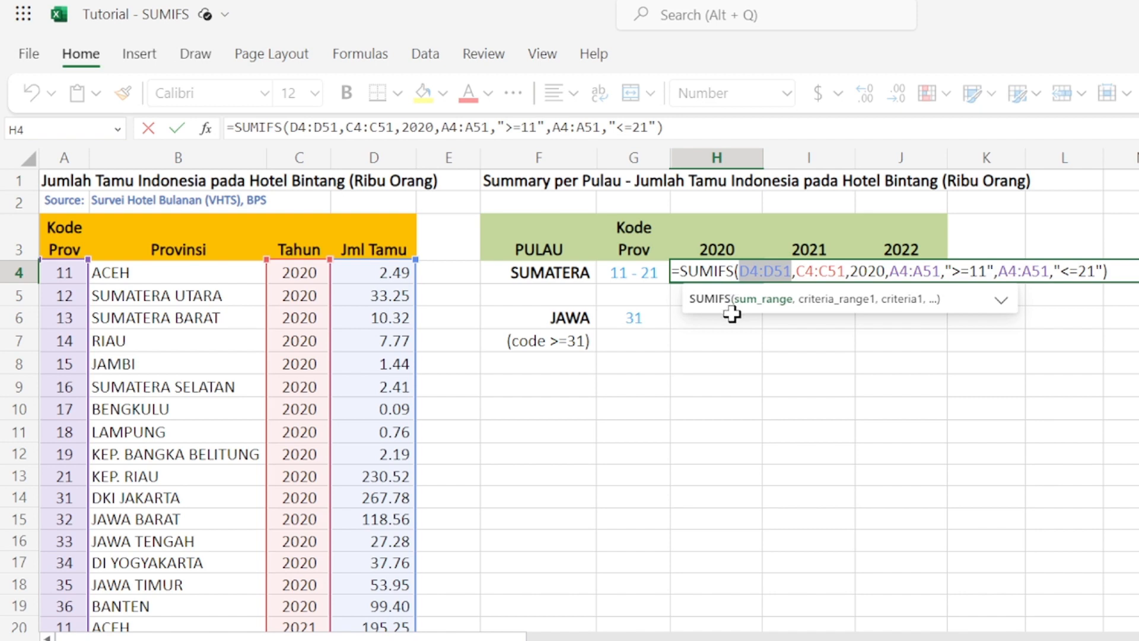
{"action": "key", "text": "Left"}
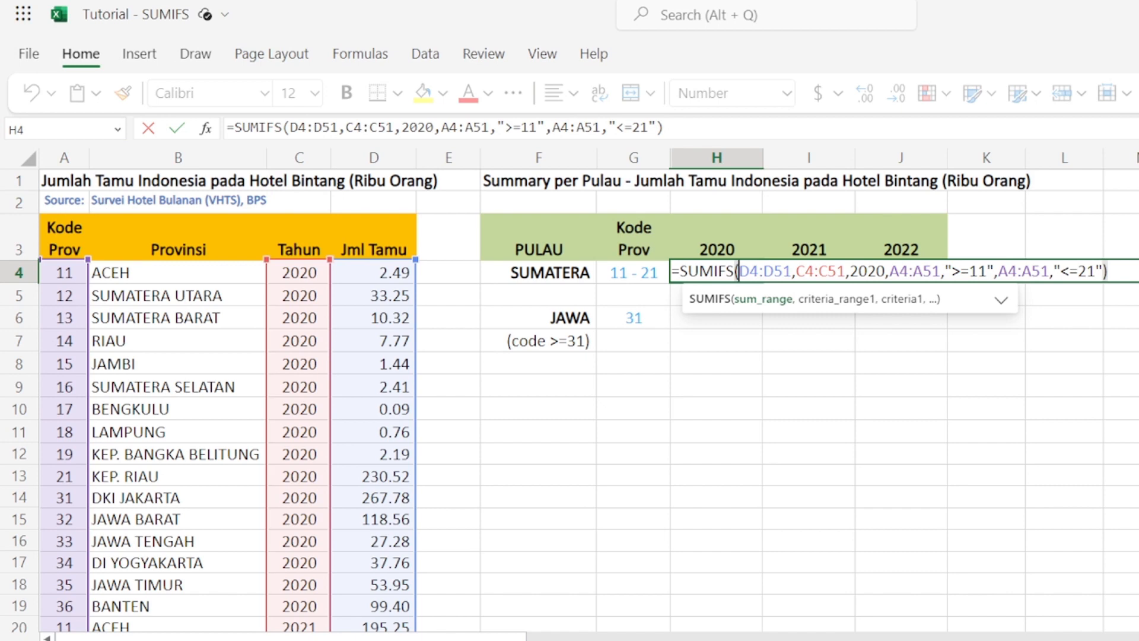
{"action": "type", "text": "$"}
{"action": "key", "text": "Right"}
{"action": "key", "text": "Right"}
{"action": "key", "text": "Right"}
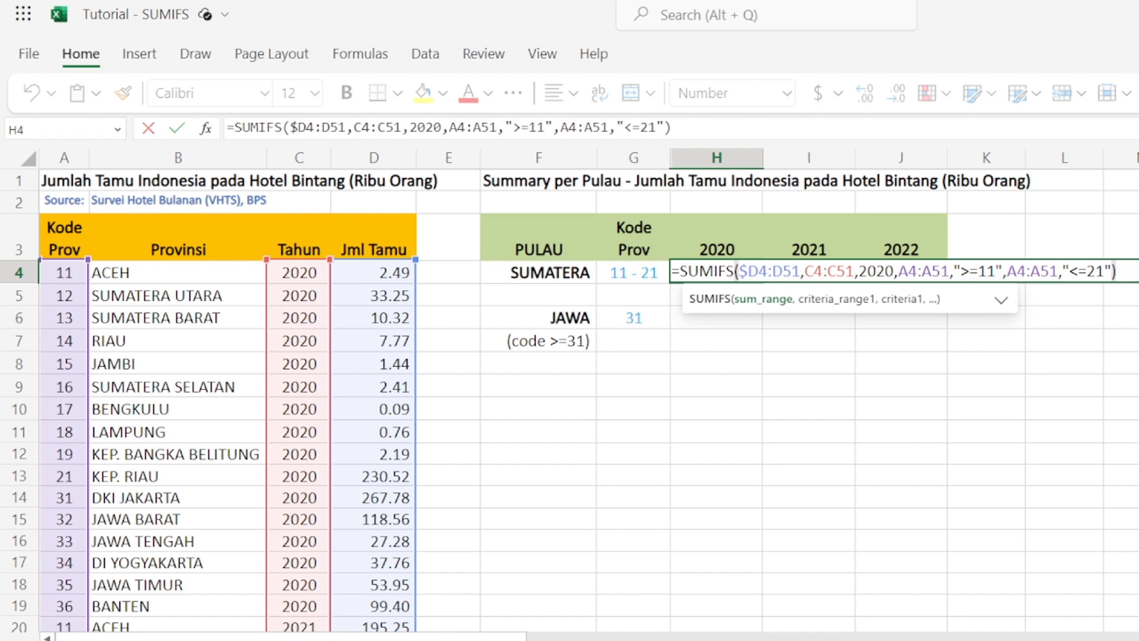
{"action": "type", "text": "$"}
Step: Lock the columns of the Tahun criteria range in the H4 formula, making it $C4:$C51
{"action": "key", "text": "Right"}
{"action": "key", "text": "Right"}
{"action": "key", "text": "Right"}
{"action": "key", "text": "Right"}
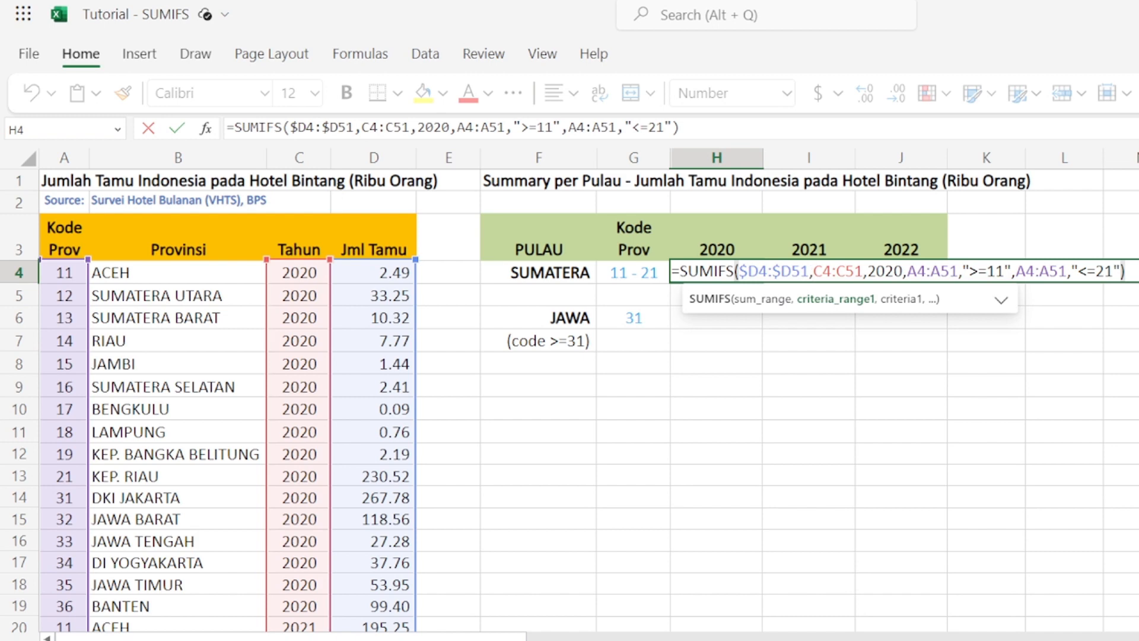
{"action": "type", "text": "$"}
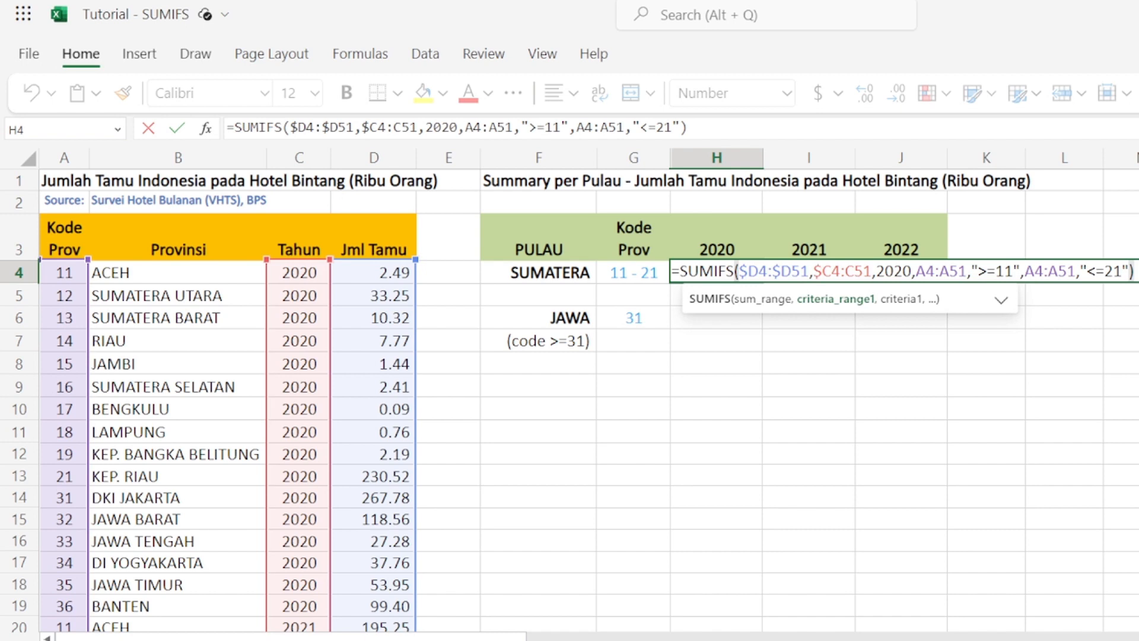
{"action": "key", "text": "Right"}
{"action": "key", "text": "Right"}
{"action": "key", "text": "Right"}
{"action": "type", "text": "$"}
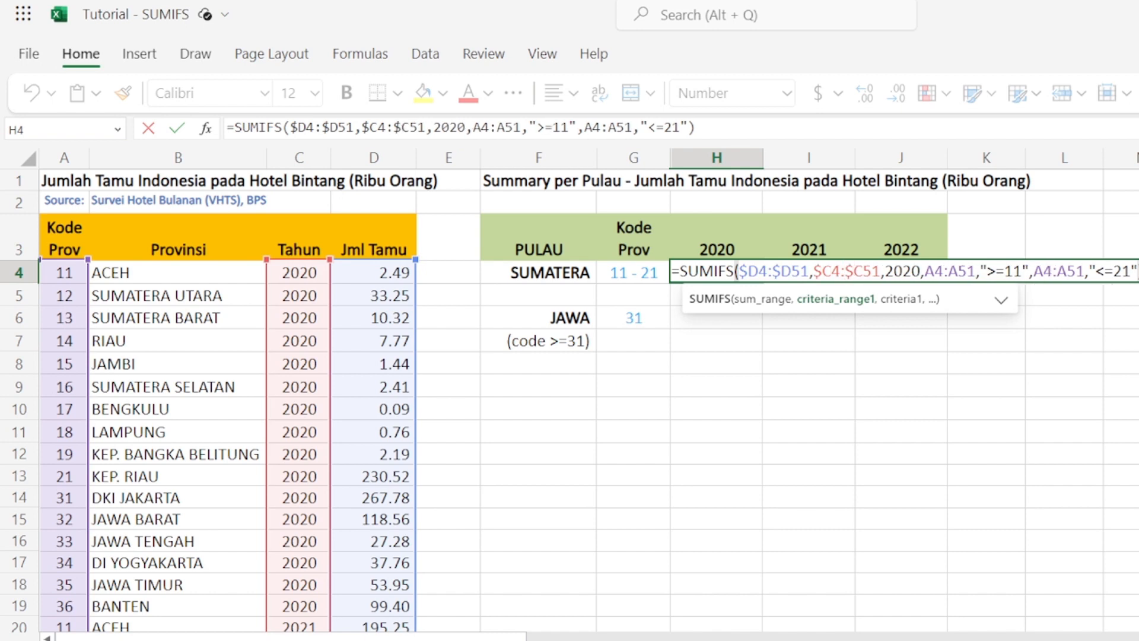
Step: Lock the columns of the second criteria range in the H4 formula, making it $A4:$A51
{"action": "key", "text": "Right"}
{"action": "key", "text": "Right"}
{"action": "key", "text": "Right"}
{"action": "key", "text": "Right"}
{"action": "key", "text": "Right"}
{"action": "key", "text": "Right"}
{"action": "key", "text": "Right"}
{"action": "key", "text": "Right"}
{"action": "key", "text": "Right"}
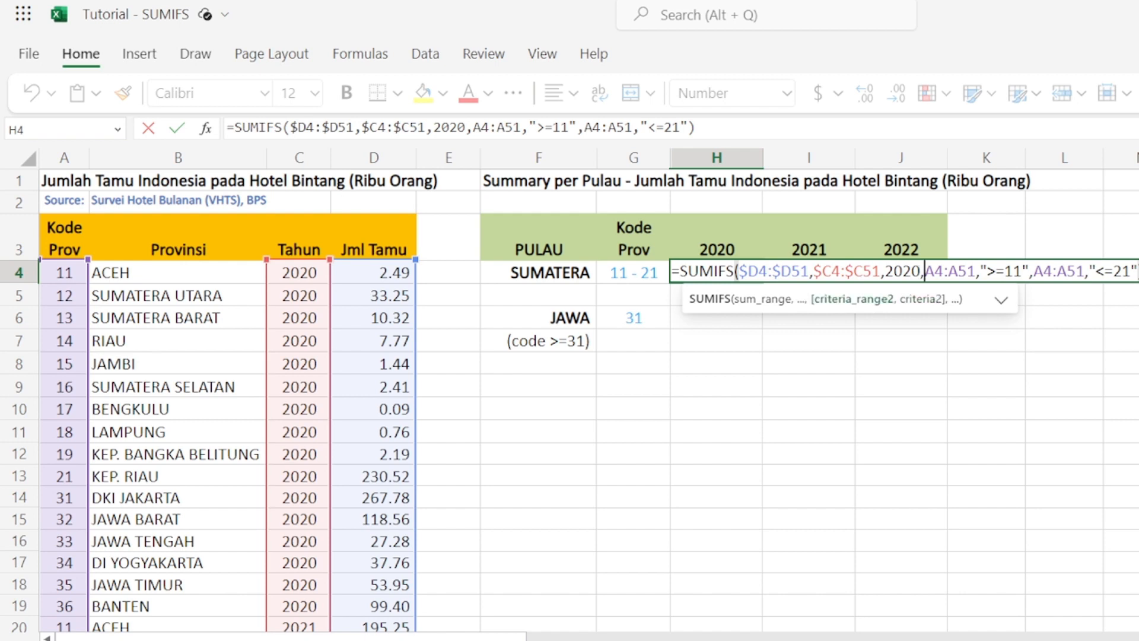
{"action": "type", "text": "$"}
{"action": "key", "text": "Right"}
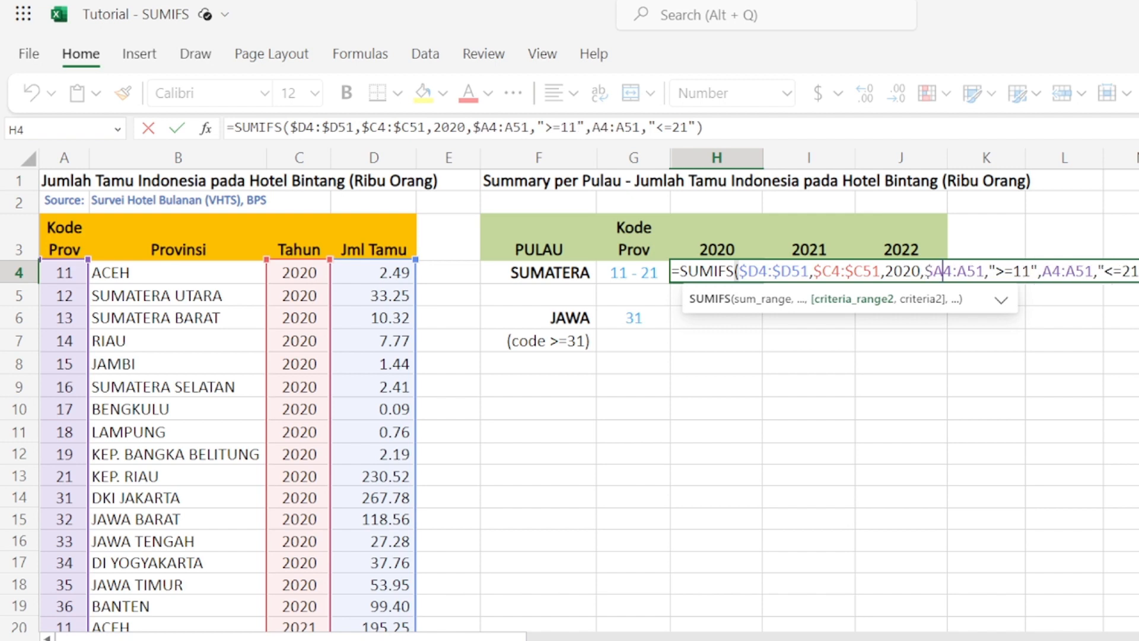
{"action": "key", "text": "Right"}
{"action": "key", "text": "Right"}
{"action": "type", "text": "$"}
Step: Make the third criteria range $A4:$A51 as well, and enter the revised formula in H4
{"action": "key", "text": "Right"}
{"action": "key", "text": "Right"}
{"action": "key", "text": "Right"}
{"action": "key", "text": "Right"}
{"action": "key", "text": "Right"}
{"action": "key", "text": "Right"}
{"action": "key", "text": "Right"}
{"action": "key", "text": "Right"}
{"action": "key", "text": "Right"}
{"action": "key", "text": "Right"}
{"action": "key", "text": "Right"}
{"action": "key", "text": "Right"}
{"action": "key", "text": "Right"}
{"action": "key", "text": "Right"}
{"action": "key", "text": "Right"}
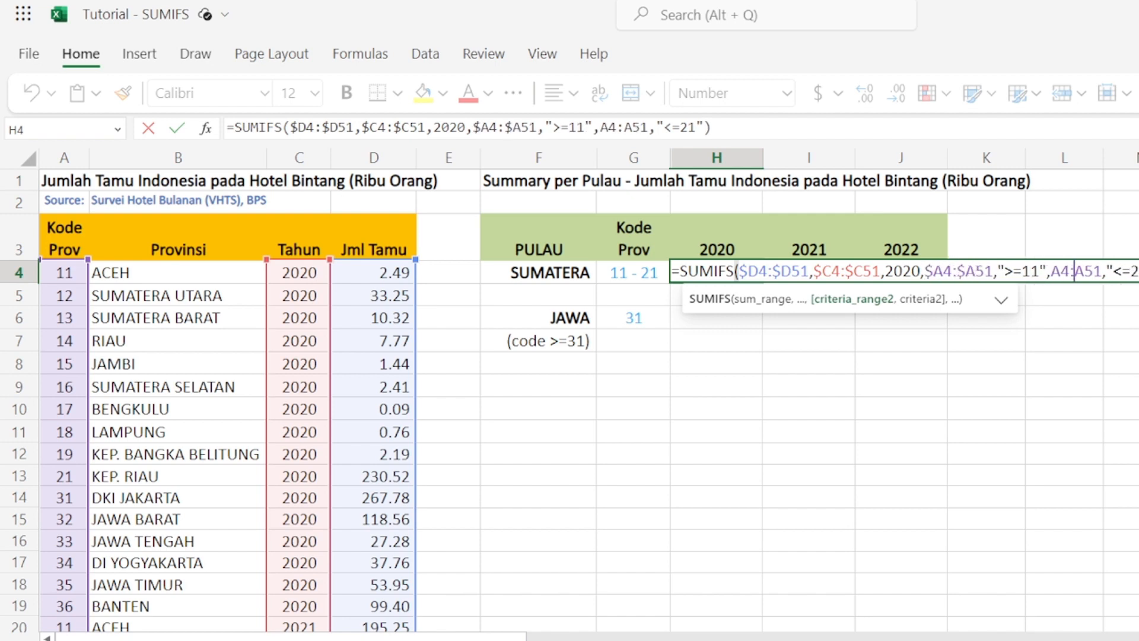
{"action": "key", "text": "Left"}
{"action": "key", "text": "Left"}
{"action": "key", "text": "Left"}
{"action": "type", "text": "$"}
{"action": "key", "text": "Right"}
{"action": "key", "text": "Right"}
{"action": "key", "text": "Right"}
{"action": "type", "text": "$"}
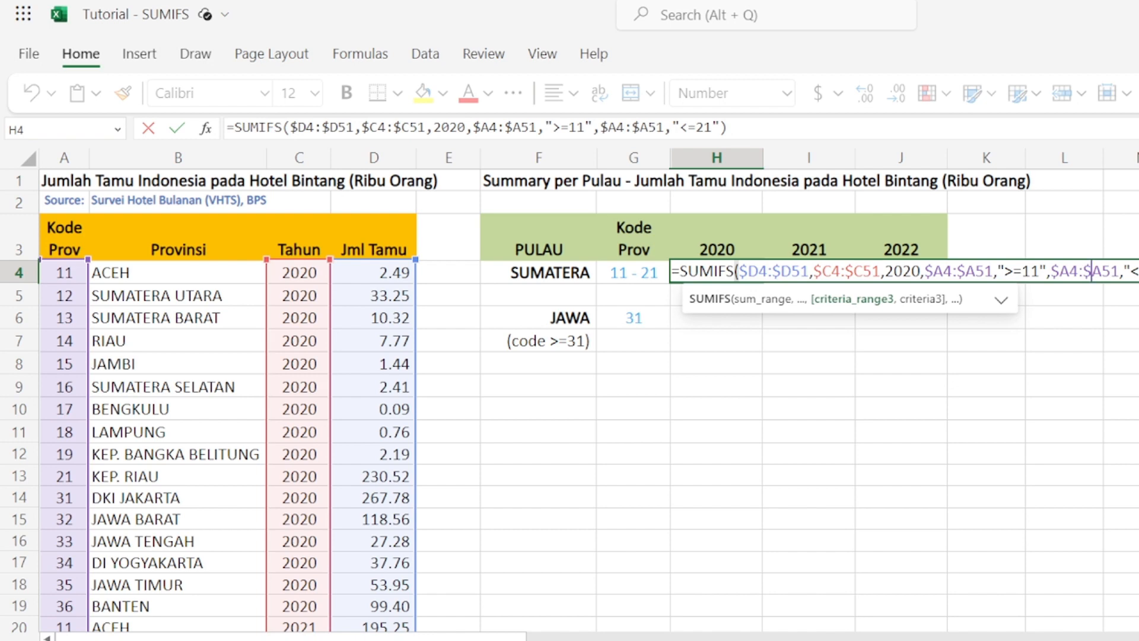
{"action": "key", "text": "Return"}
{"action": "key", "text": "Up"}
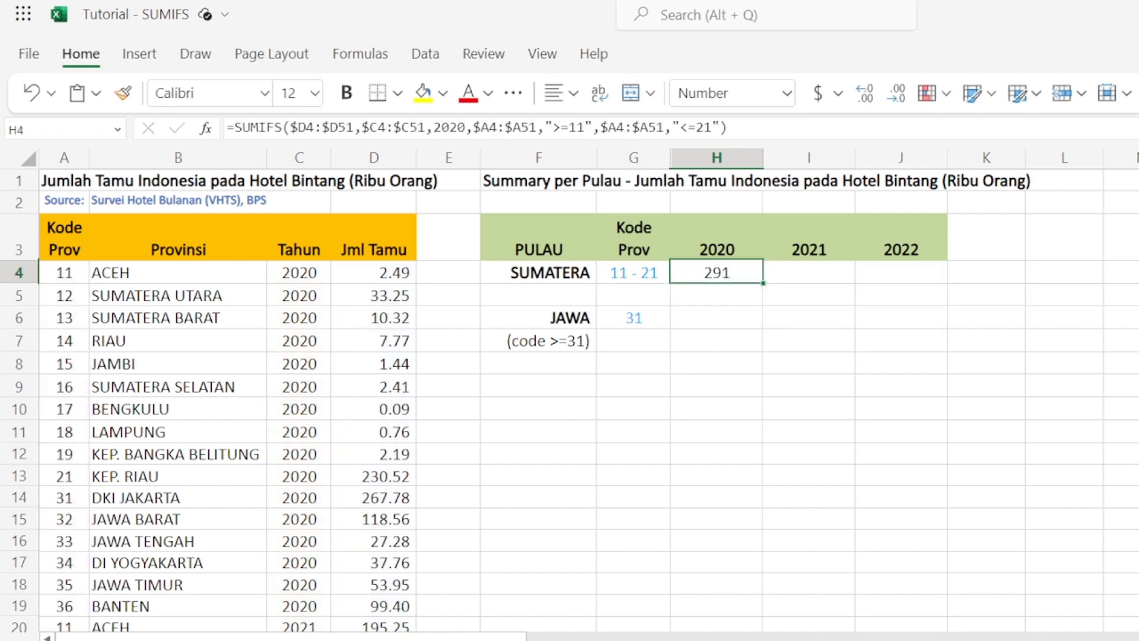
Step: Copy the Sumatera 2020 formula from H4 into the 2021 cell I4
{"action": "key", "text": "ctrl+c"}
{"action": "key", "text": "Right"}
{"action": "key", "text": "ctrl+v"}
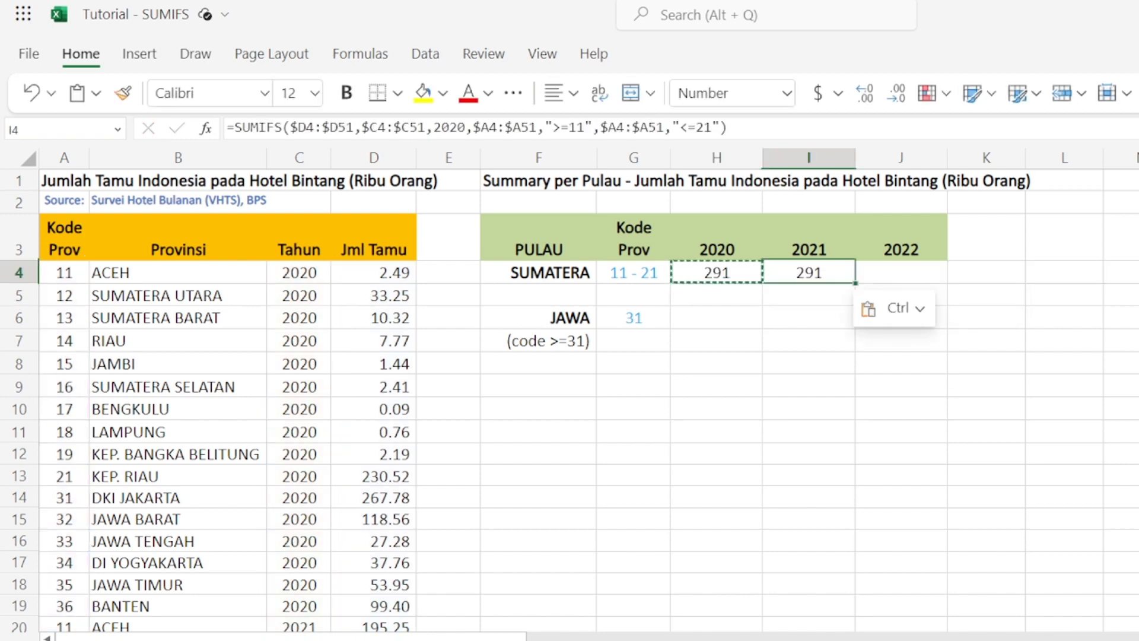
Step: Change the year criterion in the Sumatera 2021 formula in I4 to 2021
{"action": "double_click", "coordinate": [803, 269]}
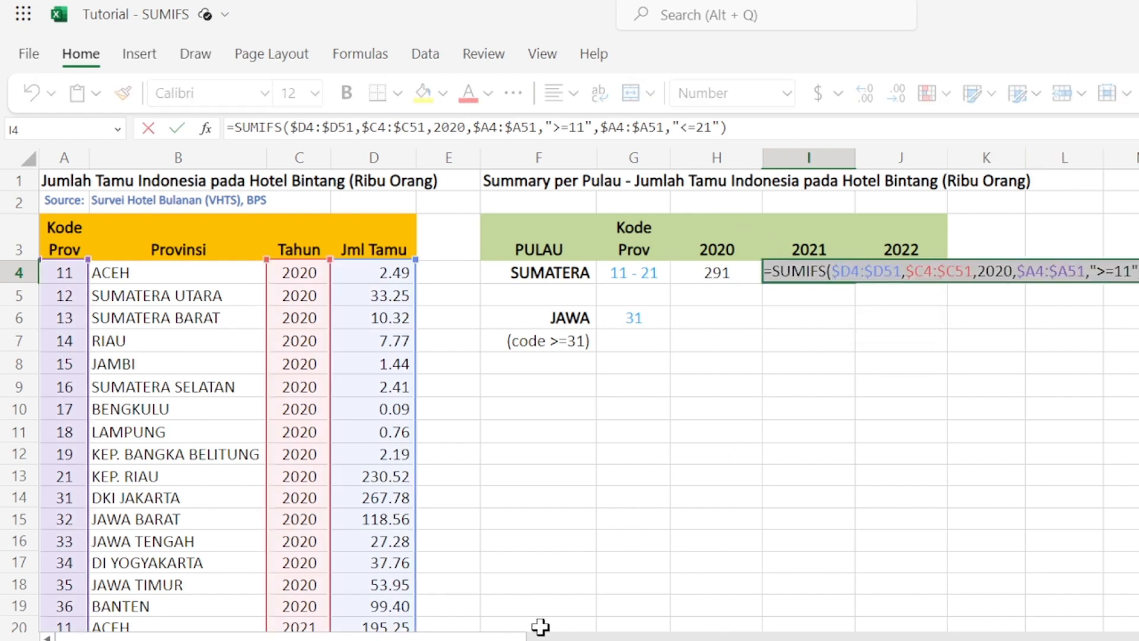
{"action": "left_click_drag", "start_coordinate": [528, 636], "coordinate": [623, 637]}
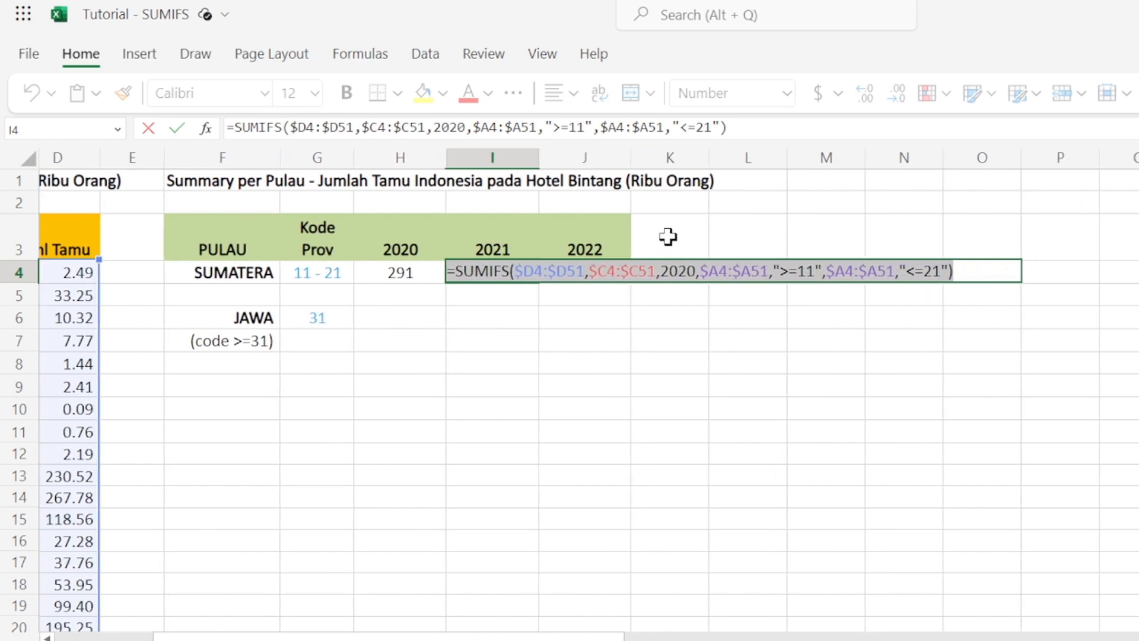
{"action": "left_click", "coordinate": [678, 271]}
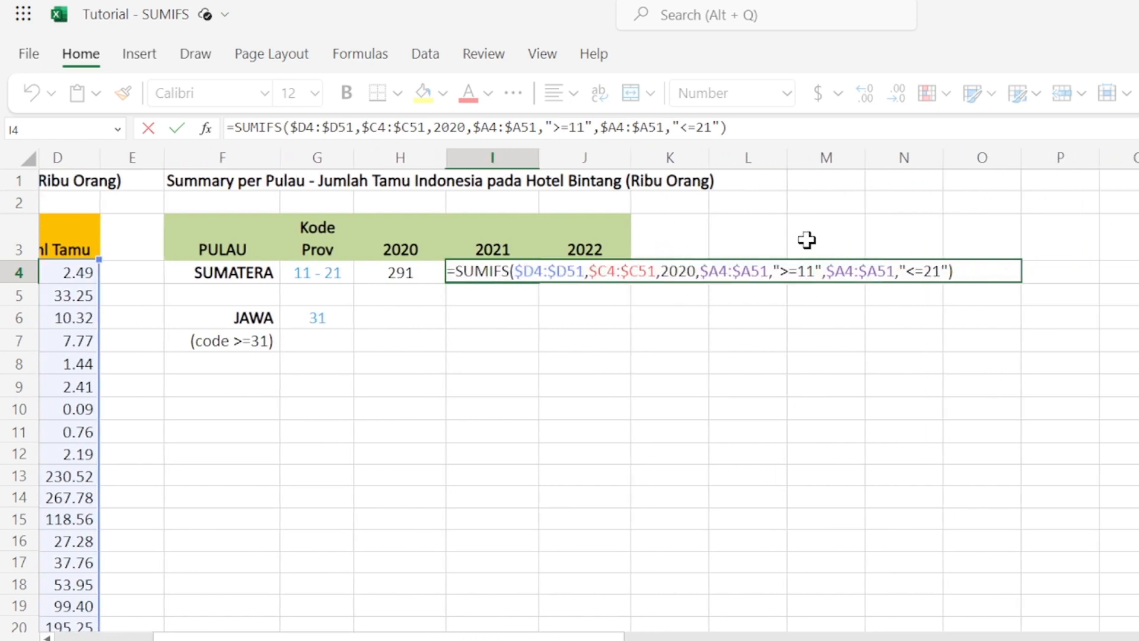
{"action": "key", "text": "Right"}
{"action": "key", "text": "shift+Right"}
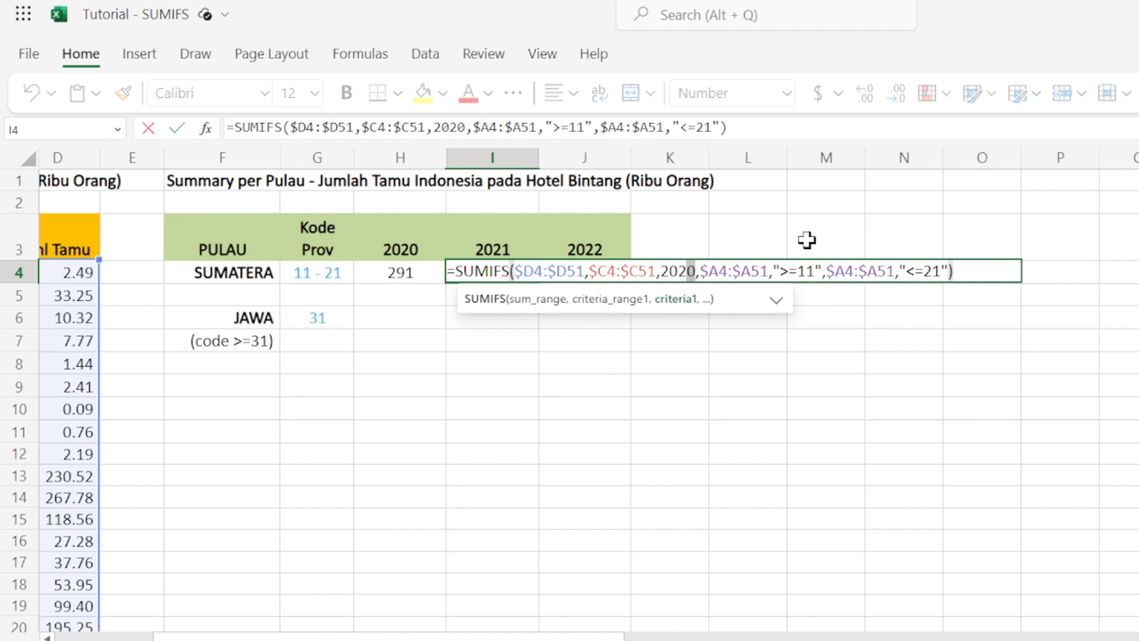
{"action": "type", "text": "1"}
{"action": "key", "text": "ctrl+Right"}
{"action": "key", "text": "ctrl+Right"}
{"action": "key", "text": "ctrl+Right"}
{"action": "key", "text": "ctrl+Right"}
{"action": "key", "text": "ctrl+Right"}
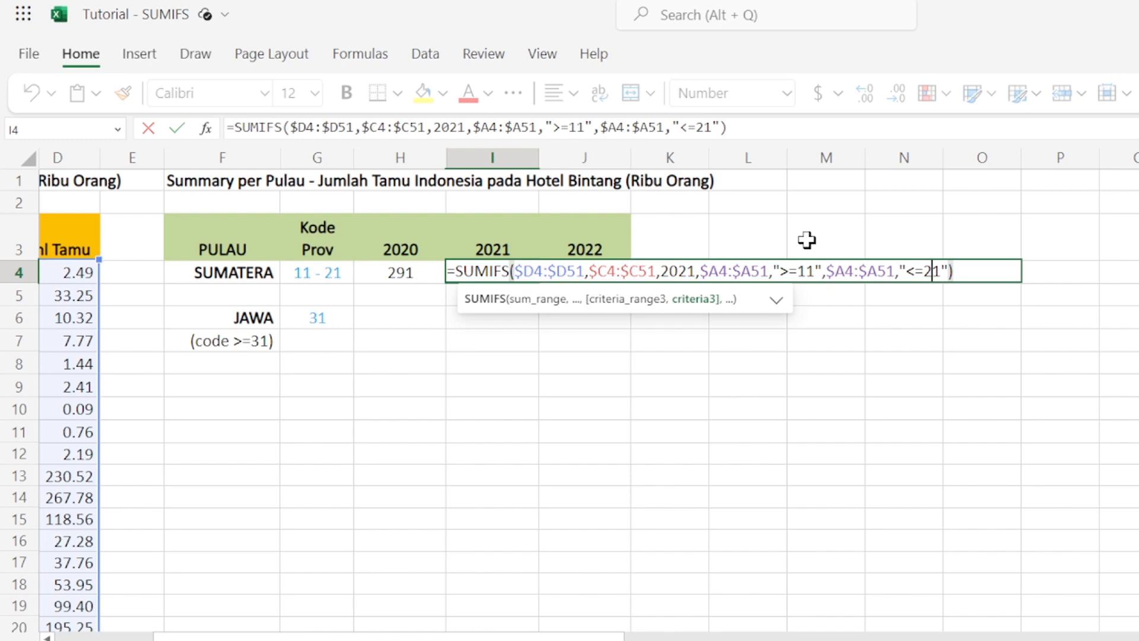
{"action": "key", "text": "Return"}
{"action": "key", "text": "Up"}
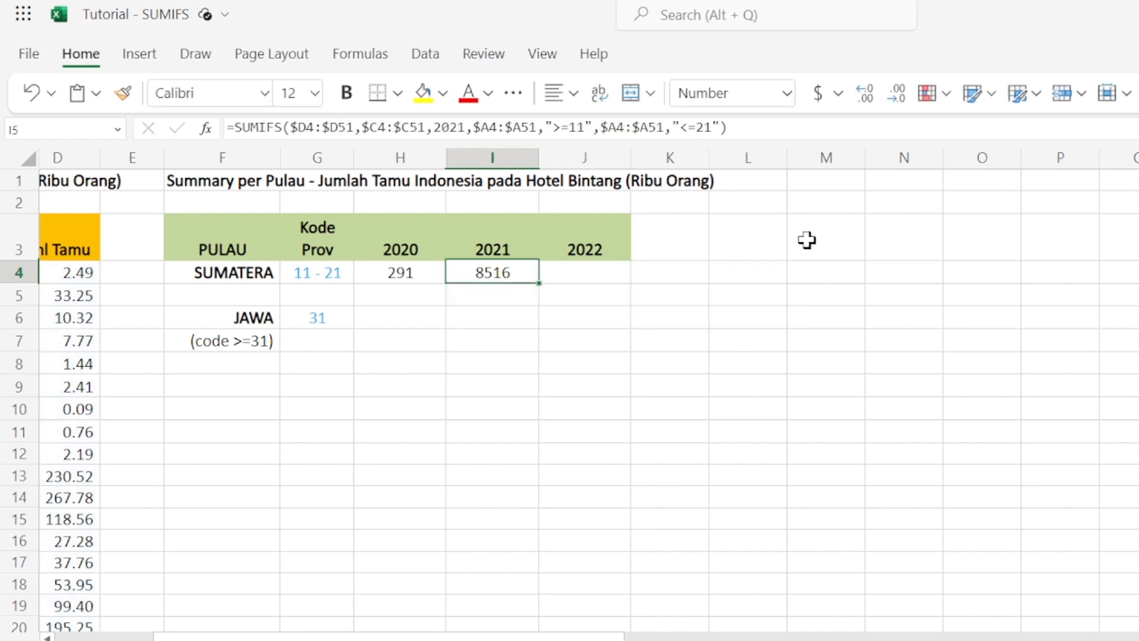
Step: Copy the I4 formula into the Sumatera 2022 cell J4 and set its year criterion to 2022
{"action": "key", "text": "ctrl+c"}
{"action": "key", "text": "Right"}
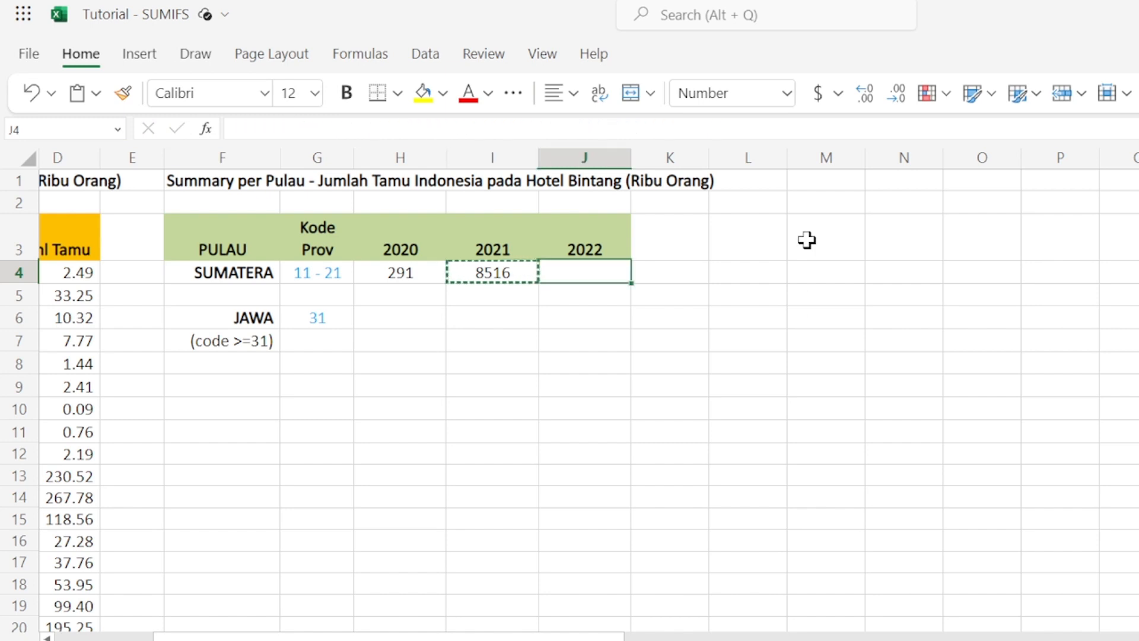
{"action": "key", "text": "ctrl+v"}
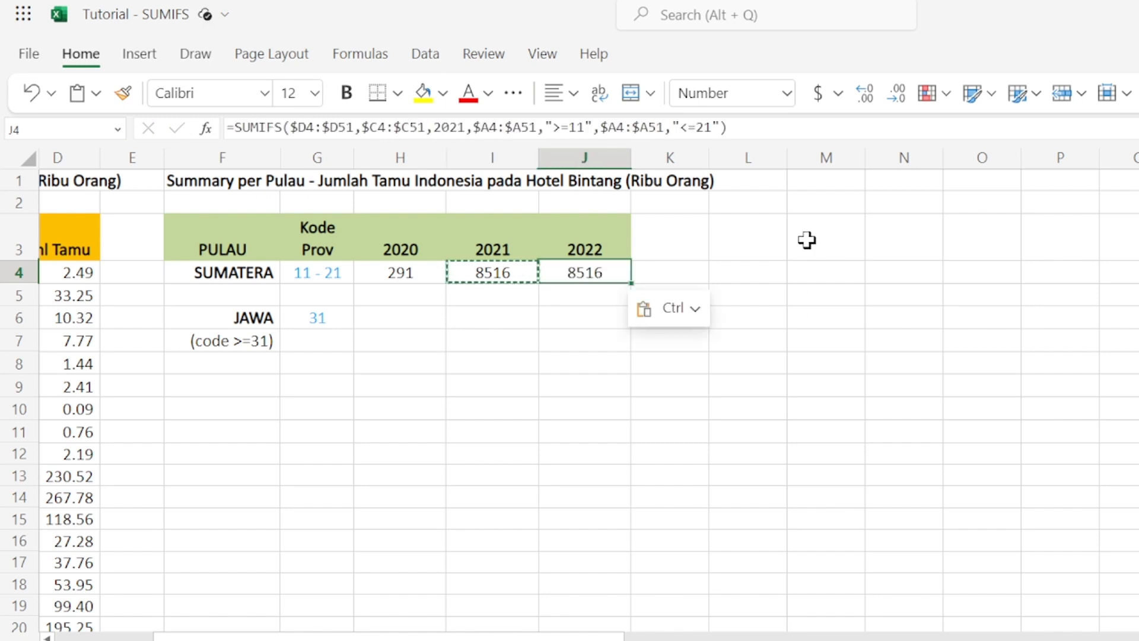
{"action": "key", "text": "F2"}
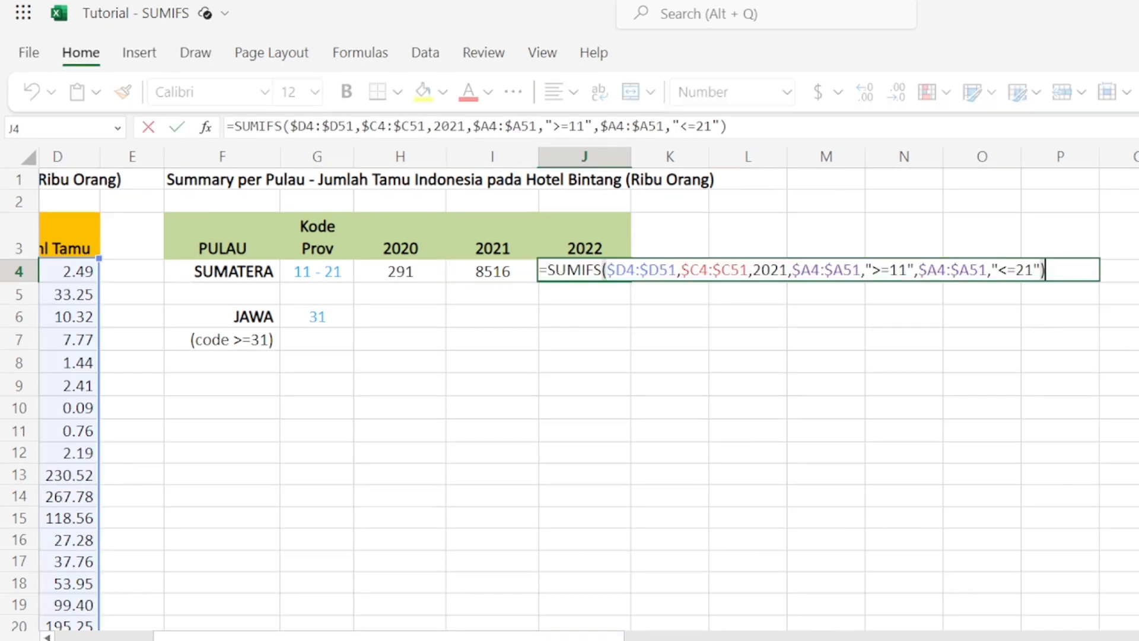
{"action": "left_click", "coordinate": [778, 270]}
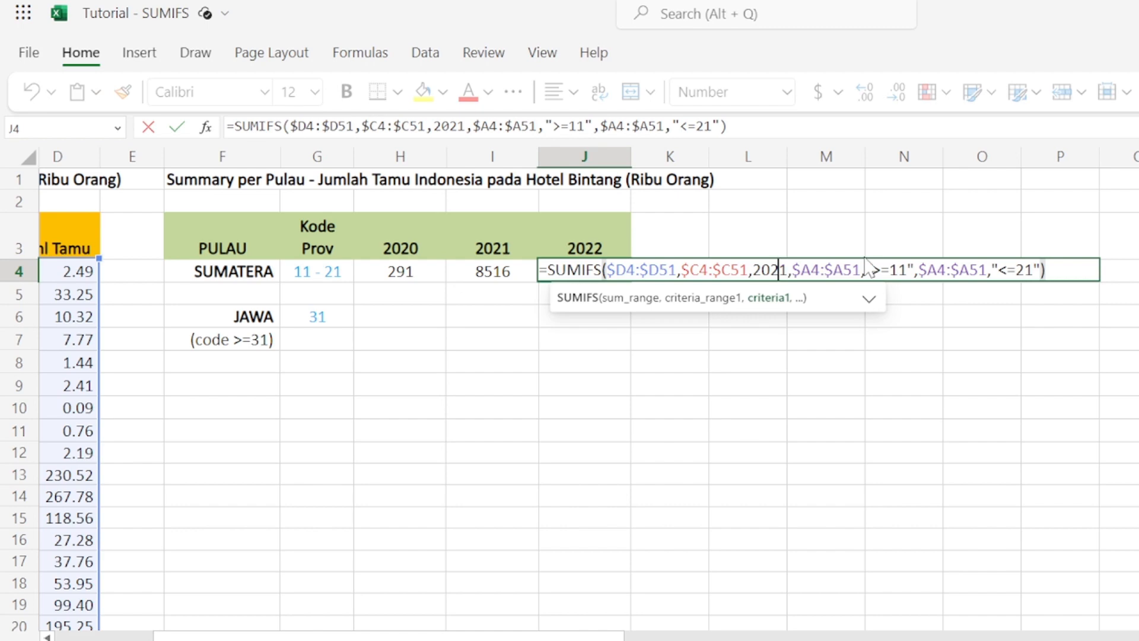
{"action": "key", "text": "Delete"}
{"action": "type", "text": "2"}
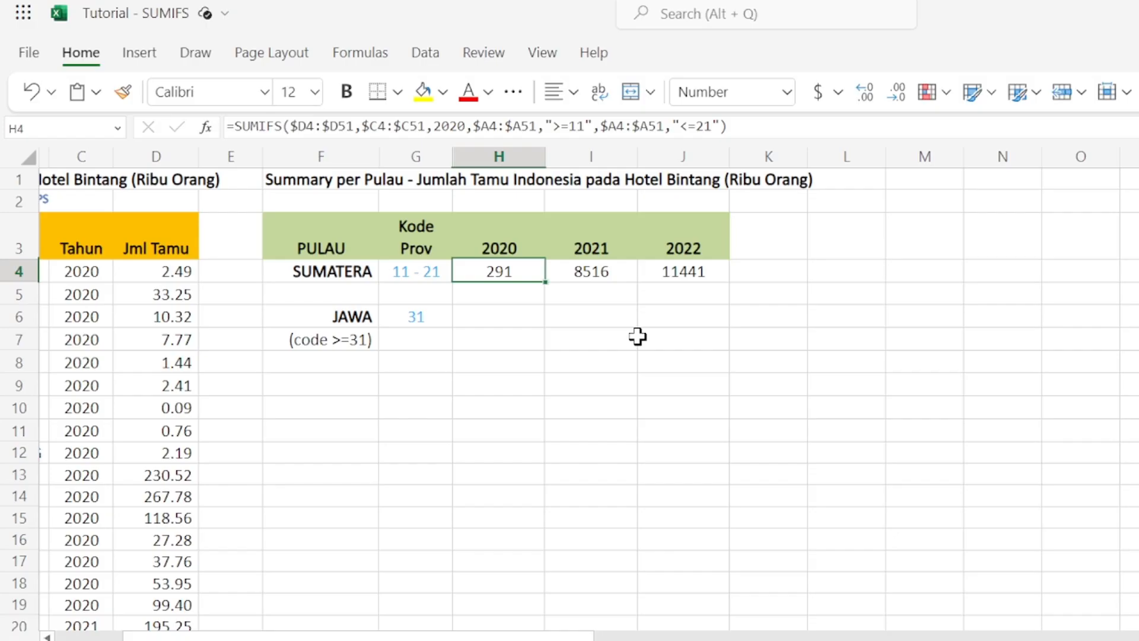
Step: Replace the typed year 2020 in the H4 formula with a reference to the header cell H3
{"action": "double_click", "coordinate": [499, 271]}
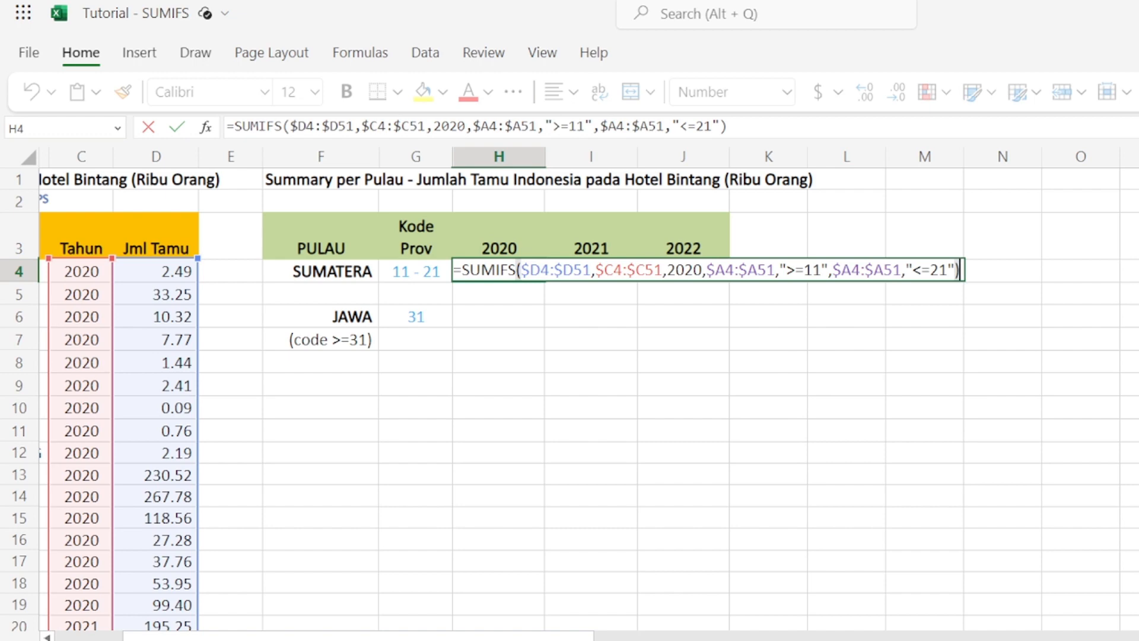
{"action": "left_click", "coordinate": [493, 243]}
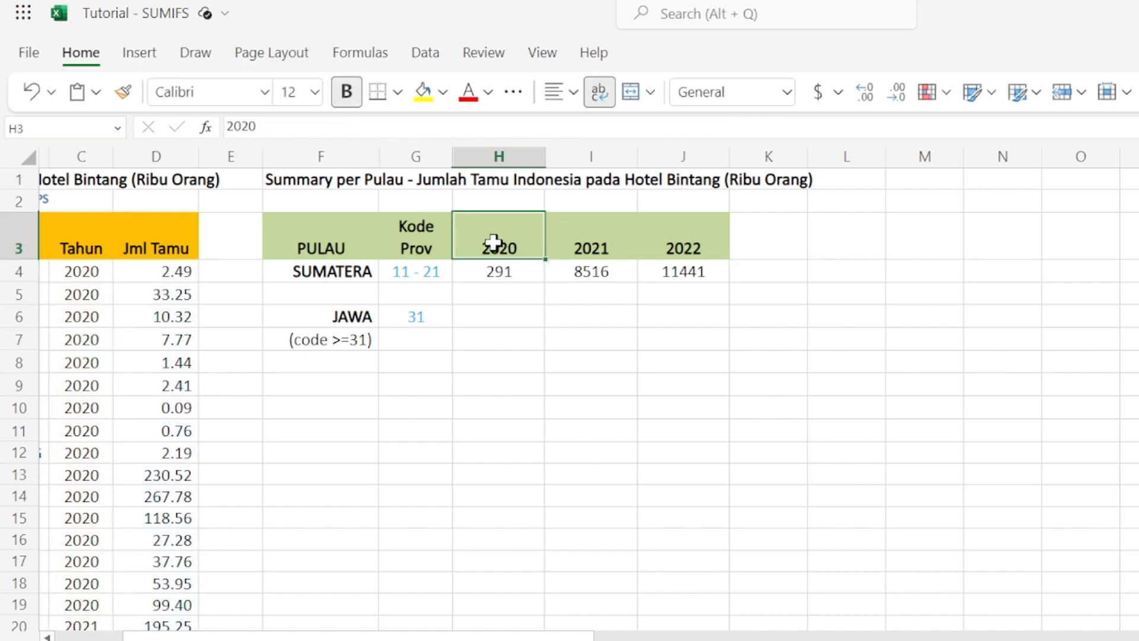
{"action": "left_click", "coordinate": [494, 277]}
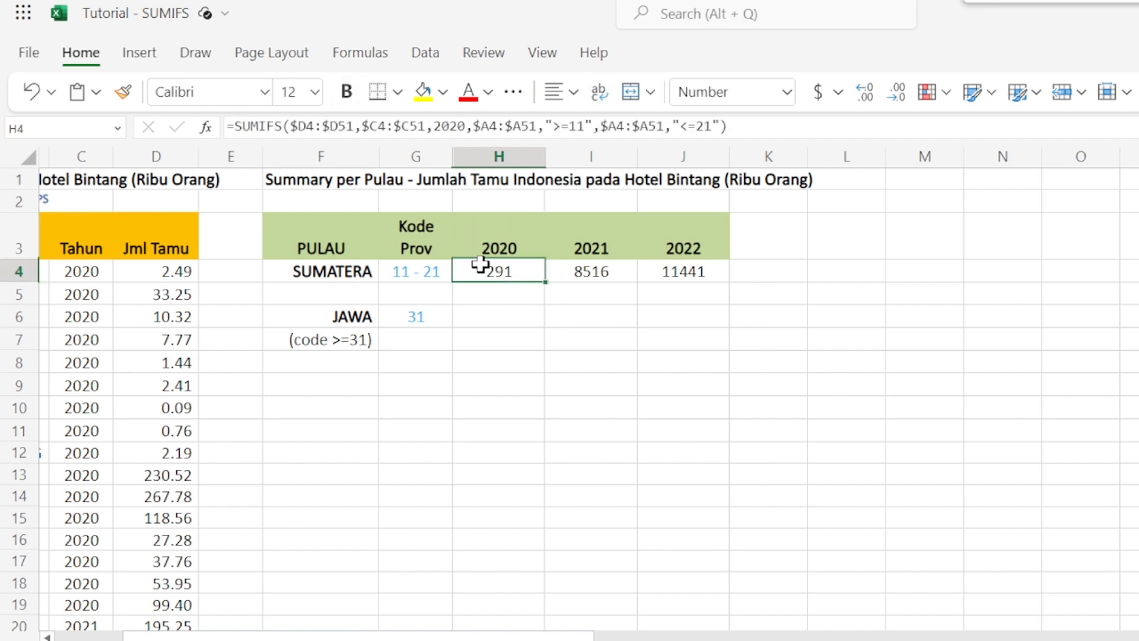
{"action": "double_click", "coordinate": [492, 264]}
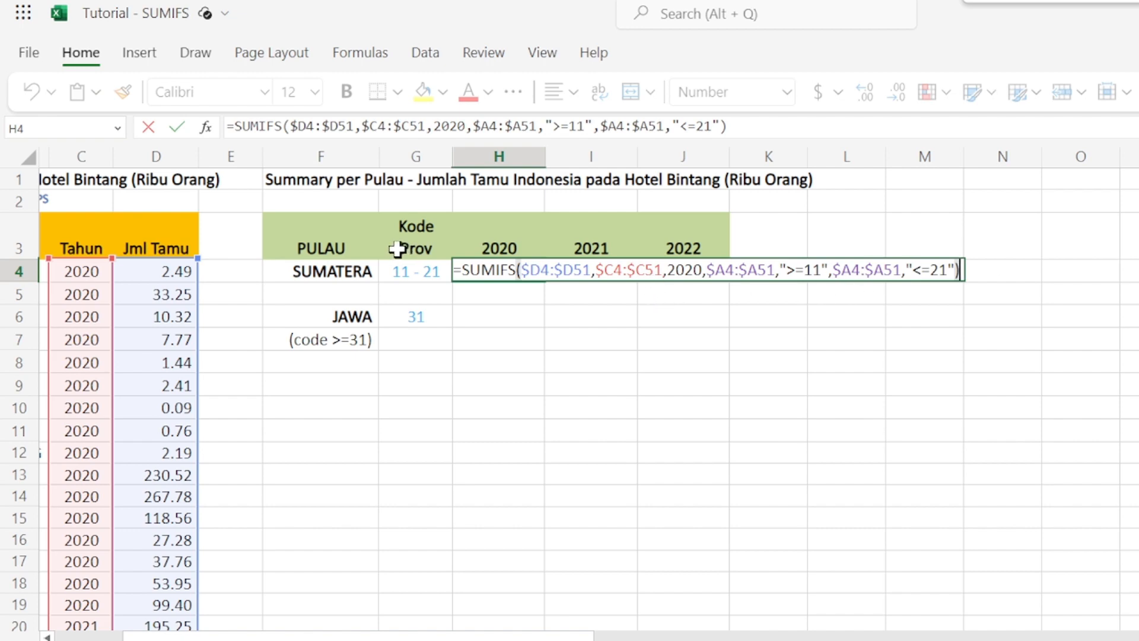
{"action": "key", "text": "Delete"}
{"action": "key", "text": "Delete"}
{"action": "key", "text": "Delete"}
{"action": "key", "text": "Delete"}
{"action": "type", "text": "H"}
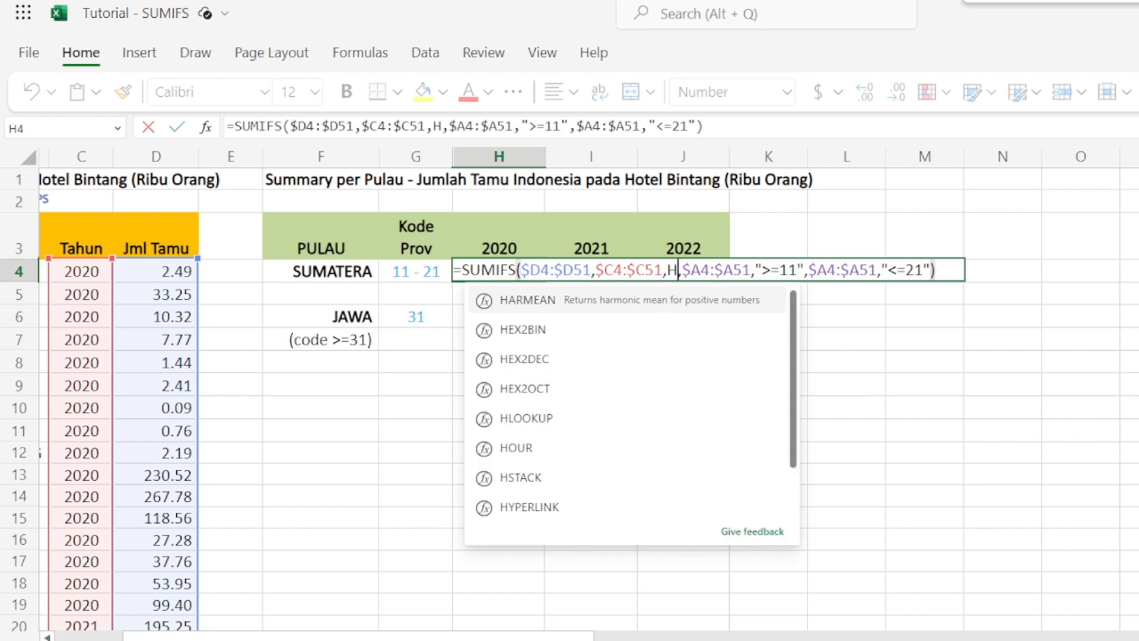
{"action": "type", "text": "$3"}
{"action": "key", "text": "Return"}
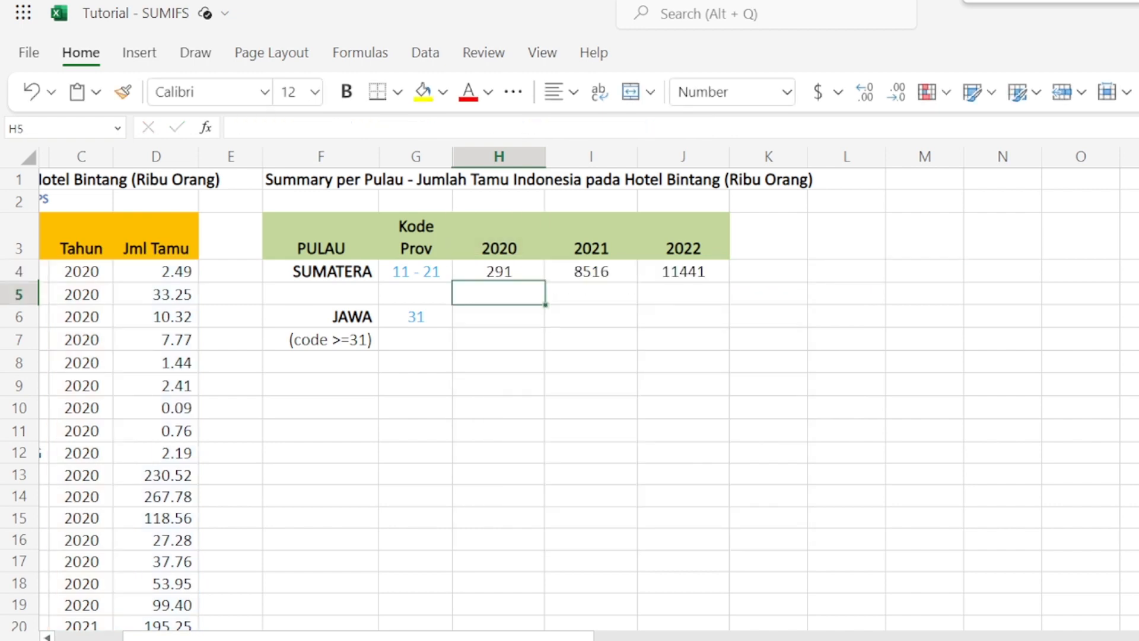
{"action": "key", "text": "Up"}
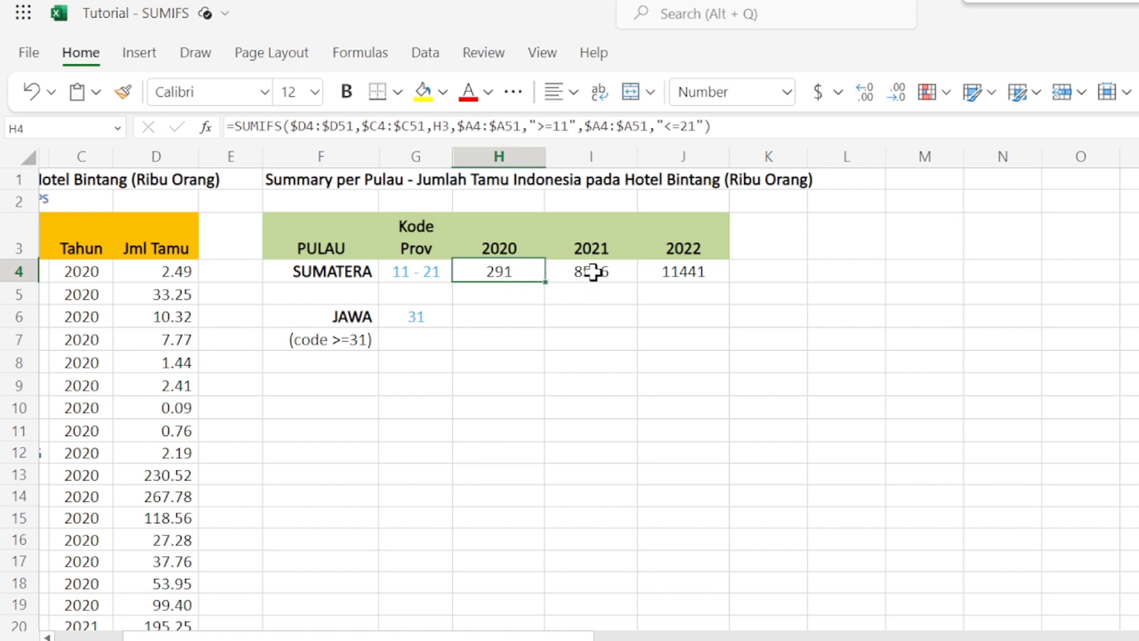
Step: Review the H4 formula, keep it as it is, and copy it into the 2021 and 2022 cells I4:J4
{"action": "double_click", "coordinate": [503, 270]}
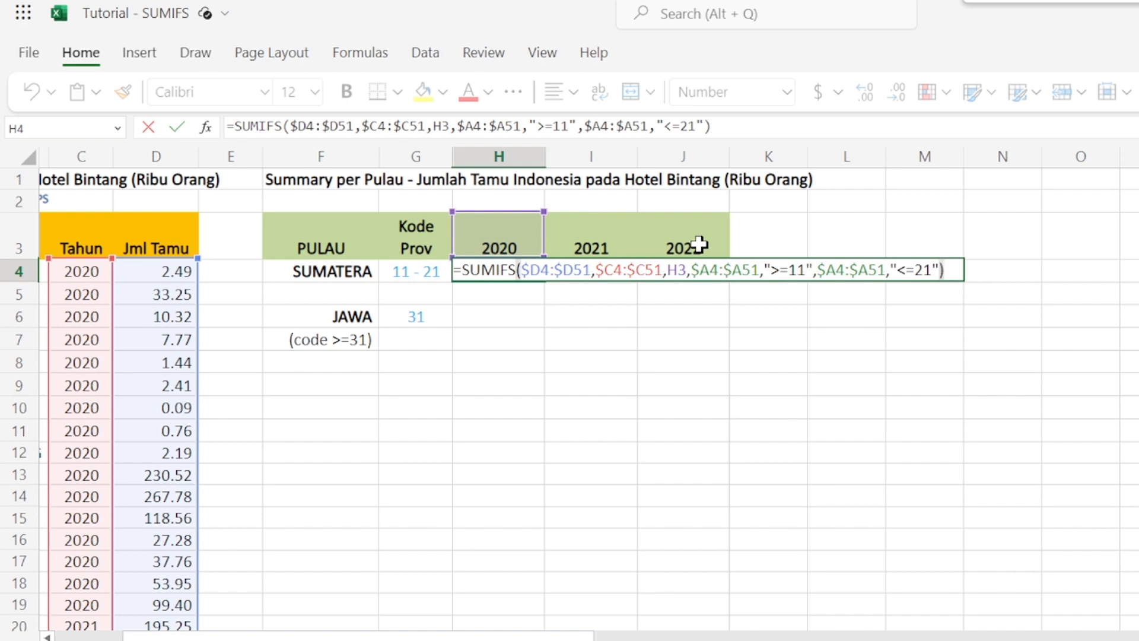
{"action": "key", "text": "Return"}
{"action": "key", "text": "Up"}
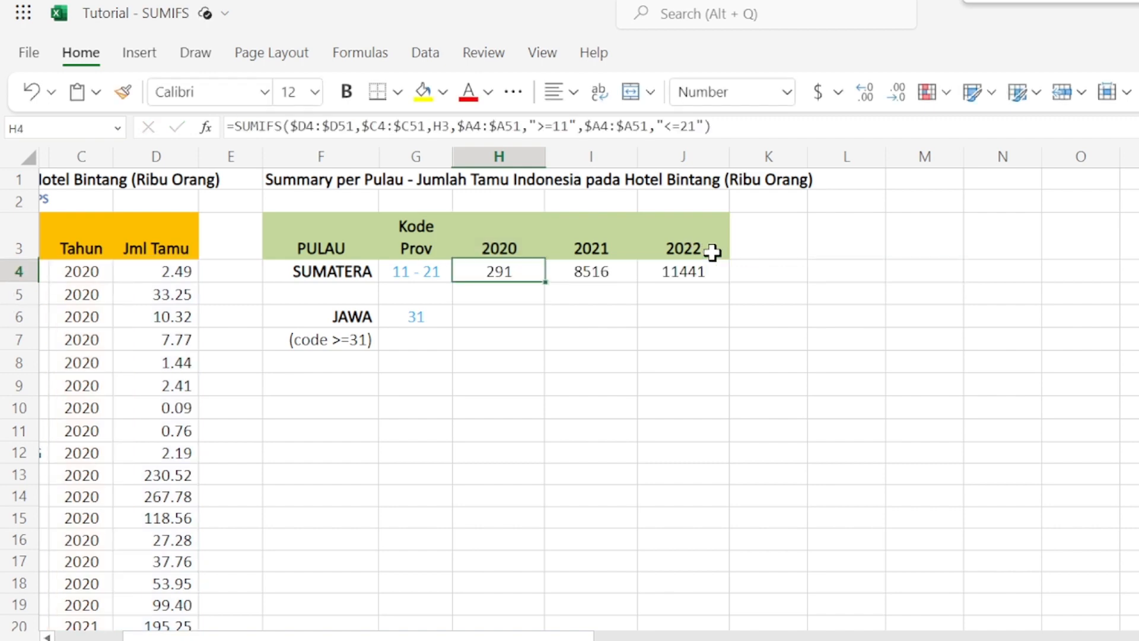
{"action": "key", "text": "ctrl+c"}
{"action": "key", "text": "Right"}
{"action": "key", "text": "shift+Right"}
{"action": "key", "text": "ctrl+v"}
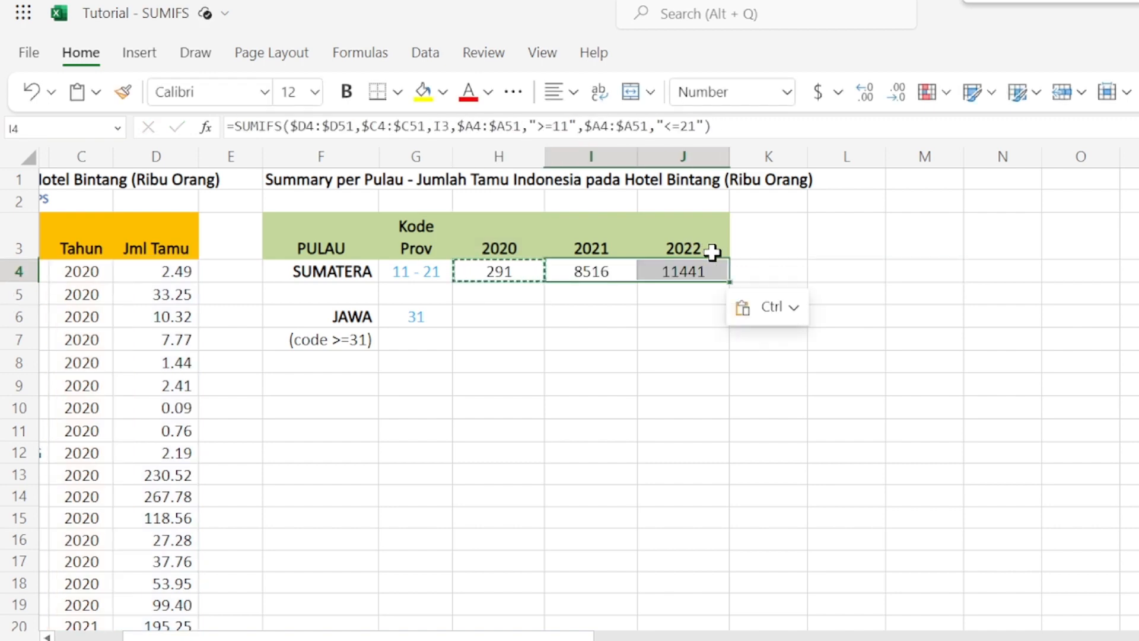
{"action": "key", "text": "Left"}
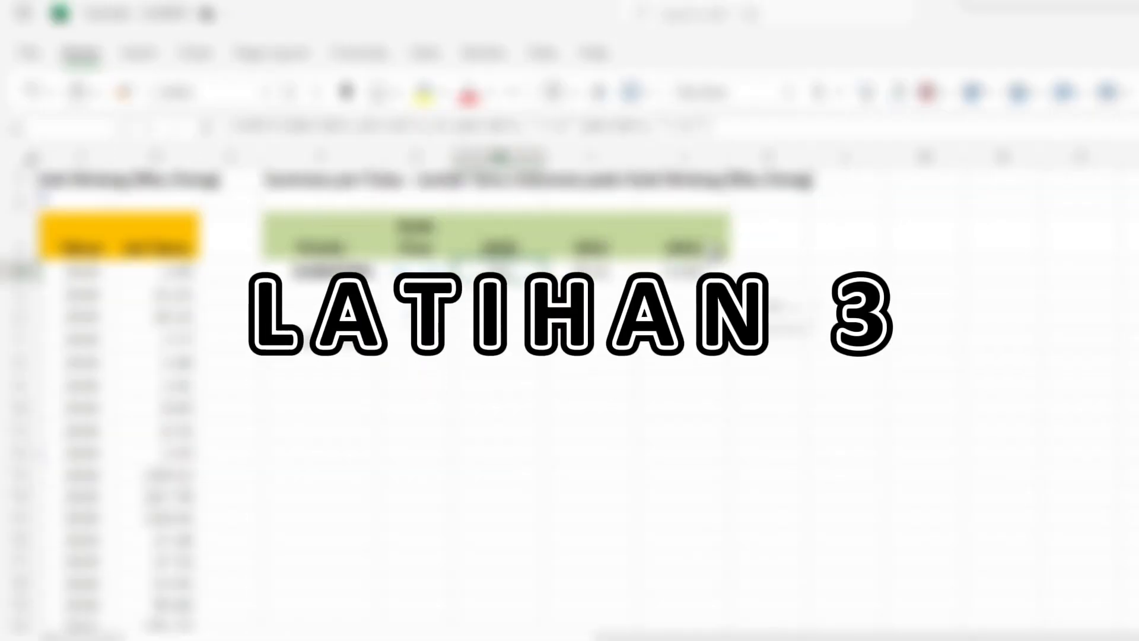
Step: Examine the Jawa summary row and the 2020 province codes from DKI Jakarta to Banten in the Kode Prov column
{"action": "key", "text": "Down"}
{"action": "key", "text": "Down"}
{"action": "key", "text": "Left"}
{"action": "key", "text": "Left"}
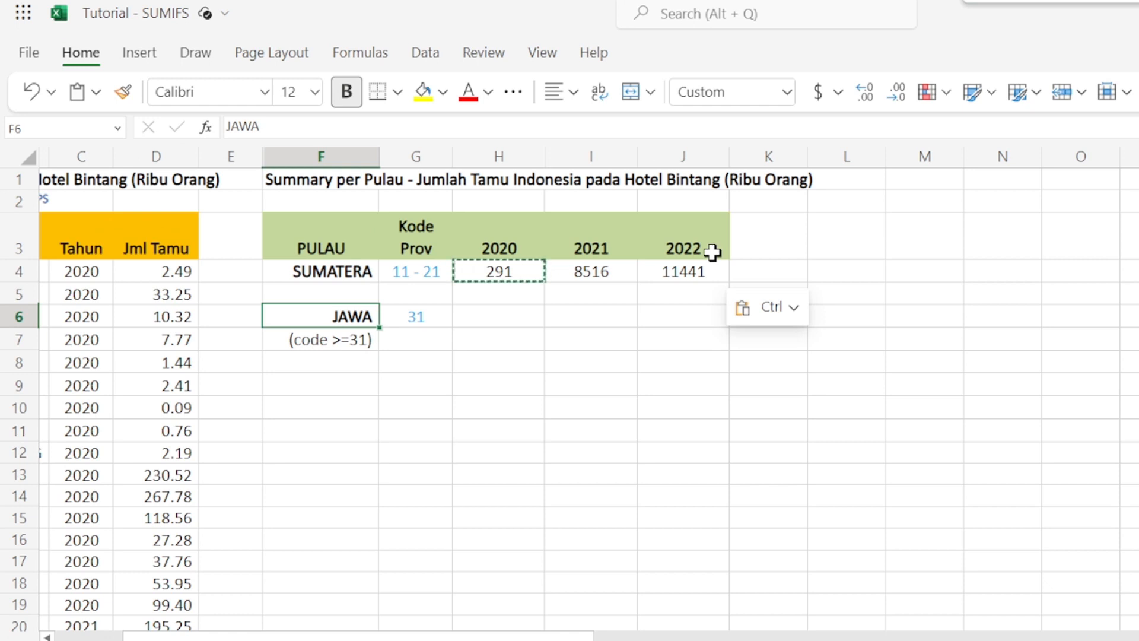
{"action": "key", "text": "Left"}
{"action": "key", "text": "Left"}
{"action": "key", "text": "Left"}
{"action": "key", "text": "Left"}
{"action": "key", "text": "Left"}
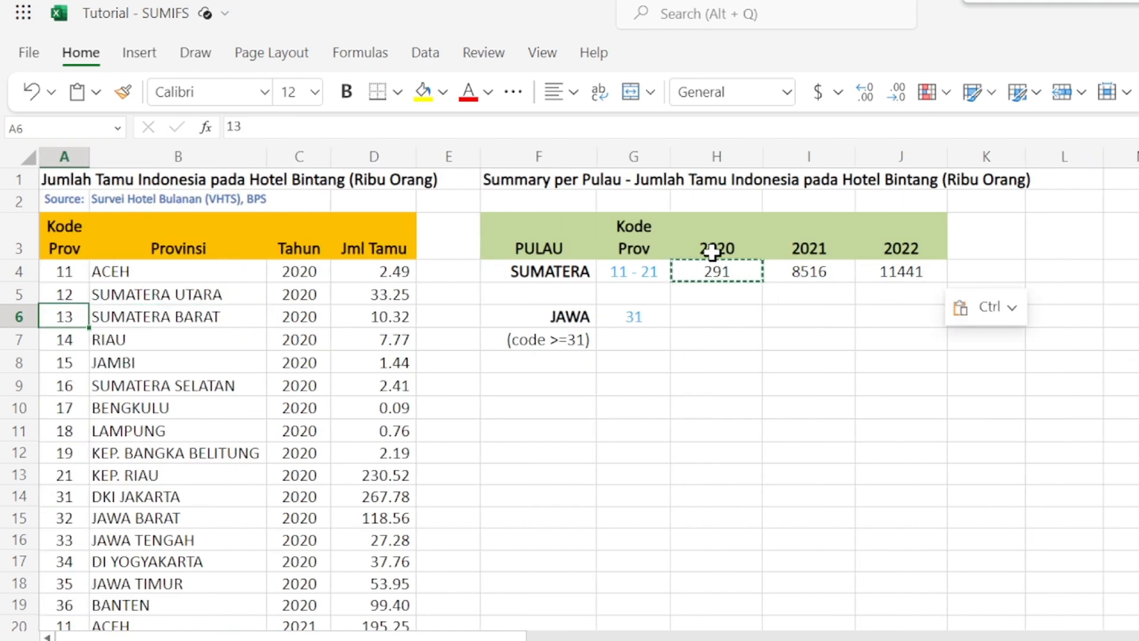
{"action": "key", "text": "Down"}
{"action": "key", "text": "Down"}
{"action": "key", "text": "Down"}
{"action": "key", "text": "Down"}
{"action": "key", "text": "Down"}
{"action": "key", "text": "Down"}
{"action": "key", "text": "Down"}
{"action": "key", "text": "Down"}
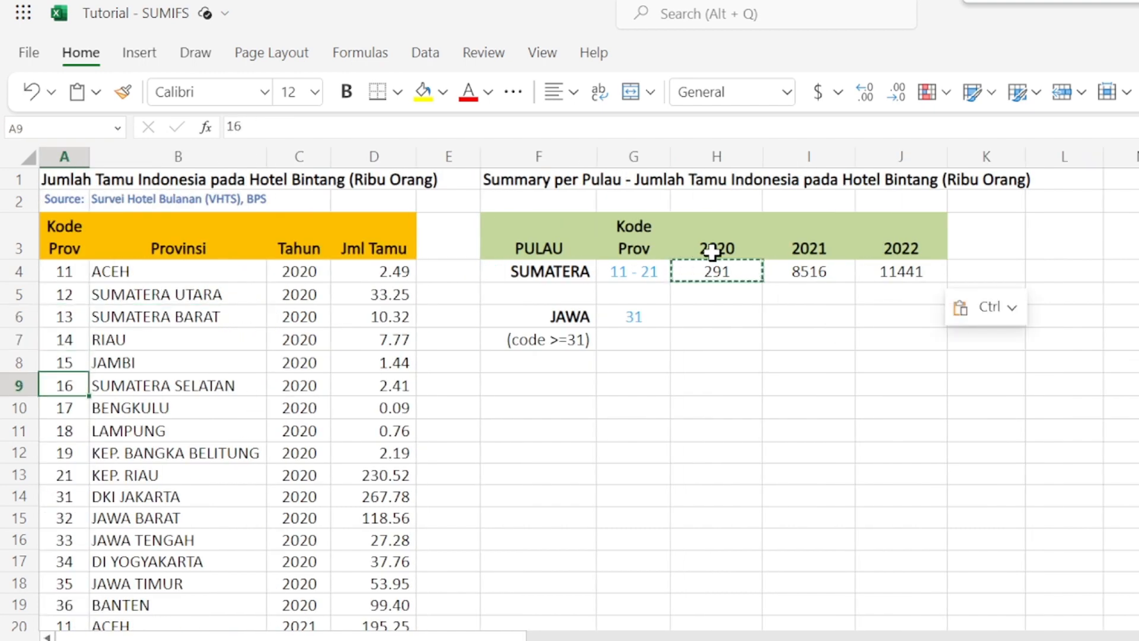
{"action": "key", "text": "shift+Down"}
{"action": "key", "text": "shift+Down"}
{"action": "key", "text": "shift+Down"}
{"action": "key", "text": "shift+Down"}
{"action": "key", "text": "shift+Down"}
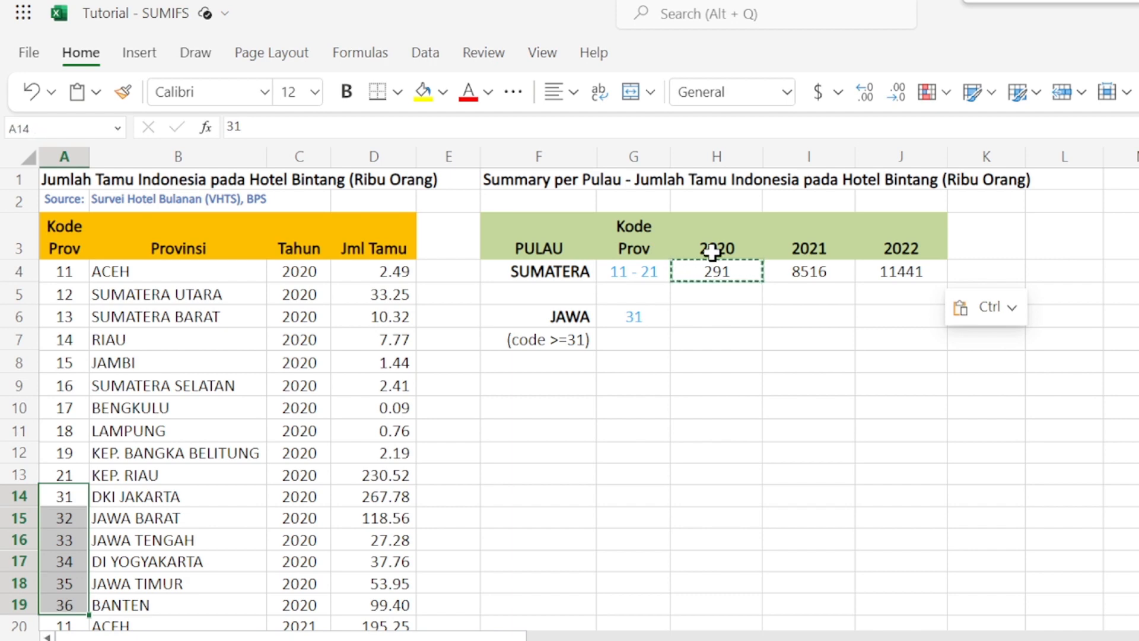
{"action": "key", "text": "shift+Up"}
{"action": "key", "text": "shift+Up"}
{"action": "key", "text": "shift+Up"}
{"action": "key", "text": "shift+Up"}
{"action": "key", "text": "shift+Up"}
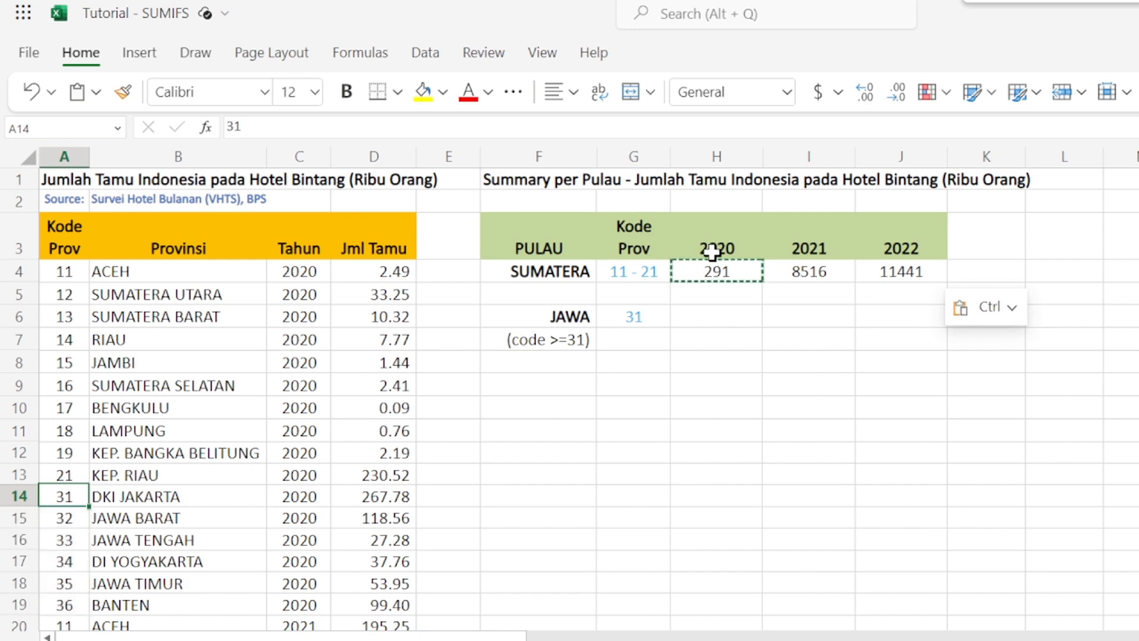
Step: Check the Kode Prov column for the codes that come before and after the Java provinces
{"action": "key", "text": "Down"}
{"action": "key", "text": "Down"}
{"action": "key", "text": "Down"}
{"action": "key", "text": "Down"}
{"action": "key", "text": "Down"}
{"action": "key", "text": "Down"}
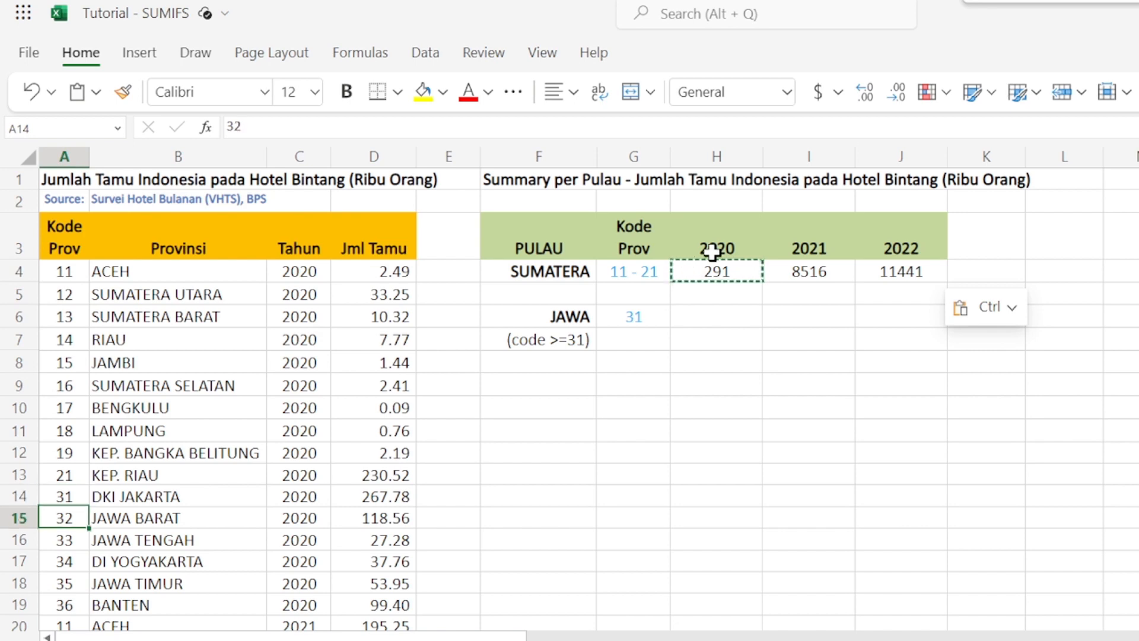
{"action": "key", "text": "Down"}
{"action": "key", "text": "Down"}
{"action": "key", "text": "Down"}
{"action": "key", "text": "Down"}
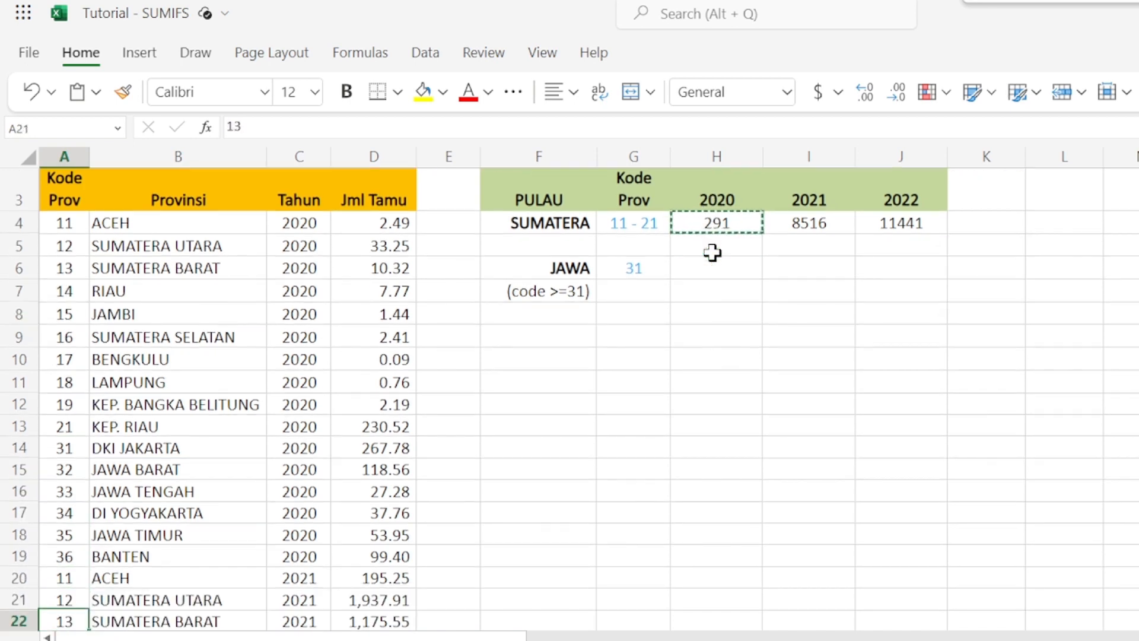
{"action": "key", "text": "Up"}
{"action": "key", "text": "Up"}
{"action": "key", "text": "Up"}
{"action": "key", "text": "Up"}
{"action": "key", "text": "Up"}
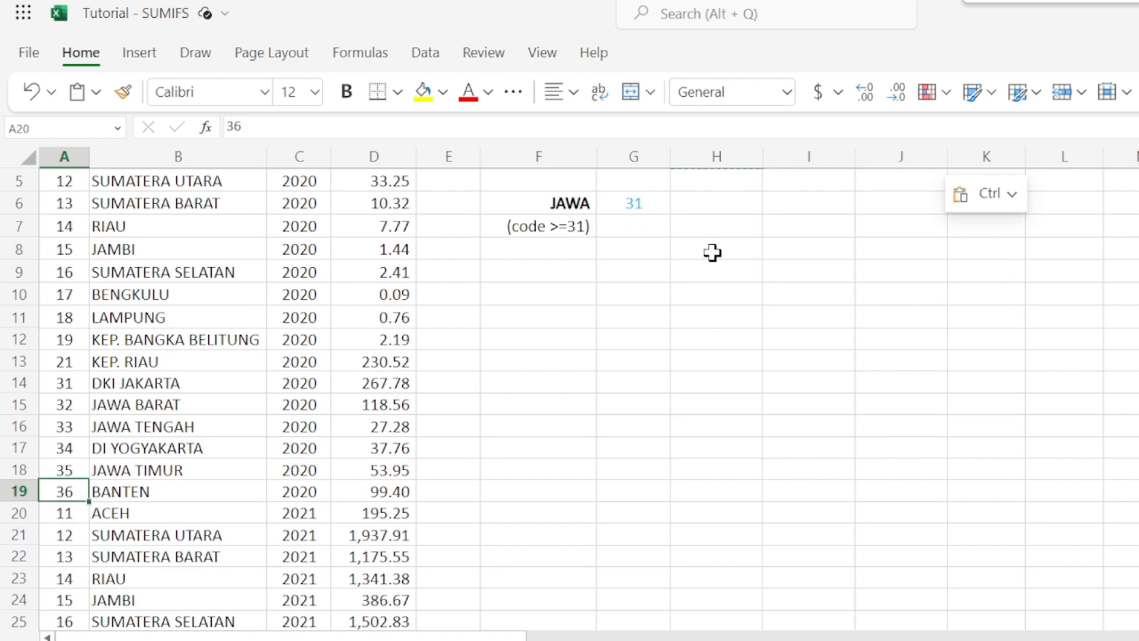
{"action": "key", "text": "Up"}
{"action": "key", "text": "Up"}
{"action": "key", "text": "Up"}
{"action": "key", "text": "Up"}
{"action": "key", "text": "Up"}
{"action": "key", "text": "Up"}
{"action": "key", "text": "Up"}
{"action": "key", "text": "Up"}
{"action": "key", "text": "Up"}
{"action": "key", "text": "Up"}
{"action": "key", "text": "Up"}
{"action": "key", "text": "Up"}
{"action": "key", "text": "Up"}
{"action": "key", "text": "Up"}
{"action": "key", "text": "Up"}
{"action": "key", "text": "Up"}
{"action": "key", "text": "Up"}
{"action": "key", "text": "Up"}
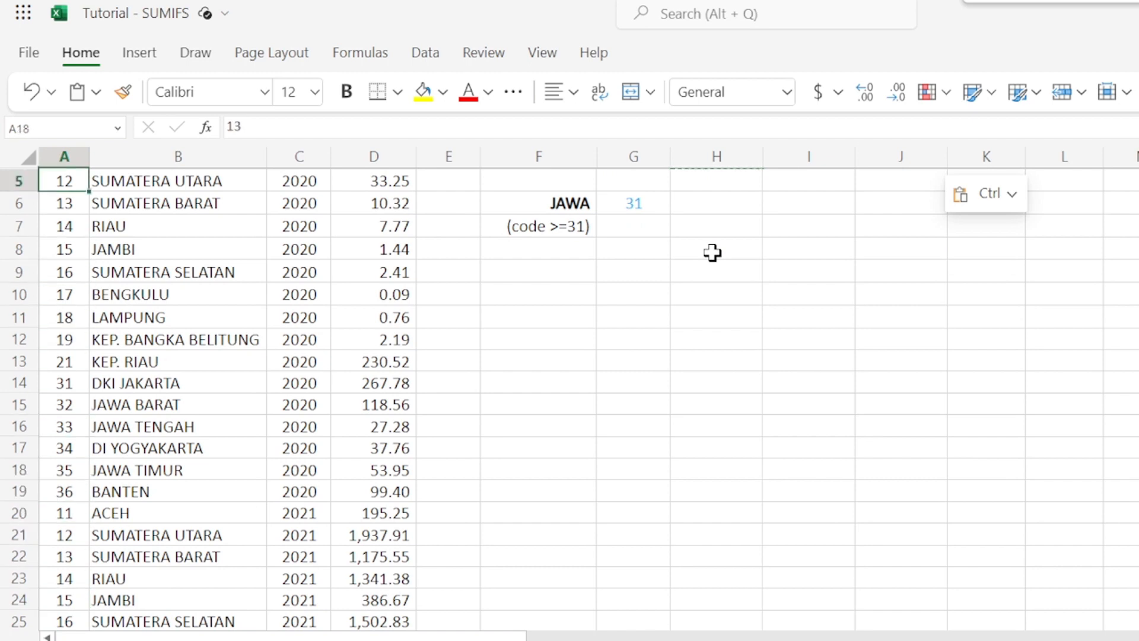
{"action": "key", "text": "Down"}
{"action": "key", "text": "Down"}
{"action": "key", "text": "Down"}
{"action": "key", "text": "Down"}
{"action": "key", "text": "Down"}
{"action": "key", "text": "Down"}
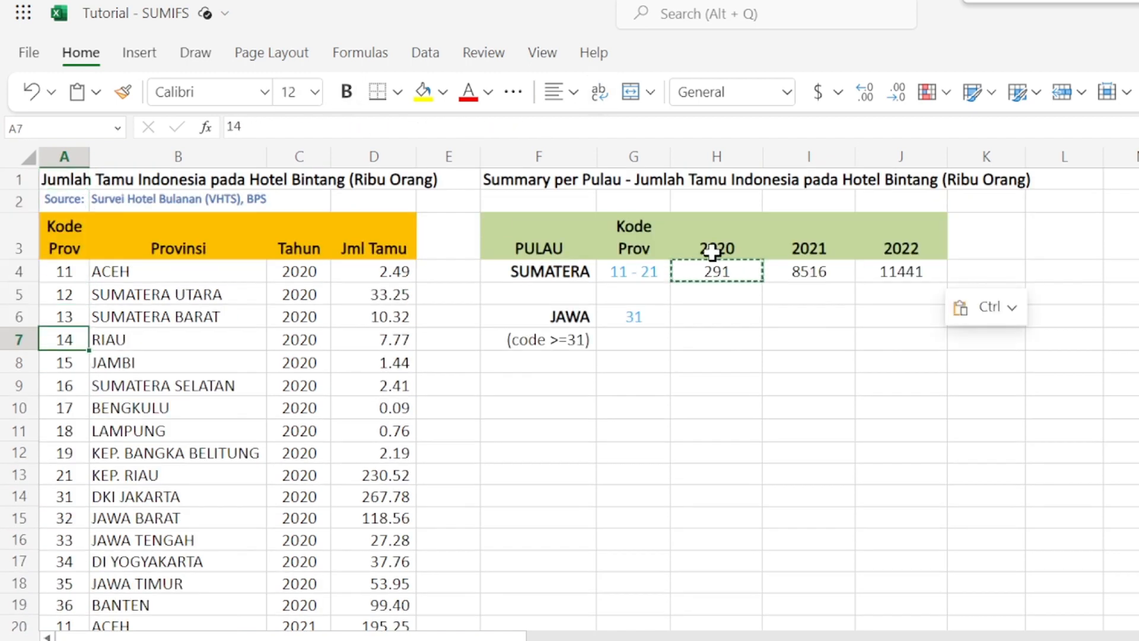
Step: Check the code condition noted in F7 for Jawa and the threshold code cell G6
{"action": "key", "text": "Right"}
{"action": "key", "text": "Right"}
{"action": "key", "text": "Right"}
{"action": "key", "text": "Right"}
{"action": "key", "text": "Right"}
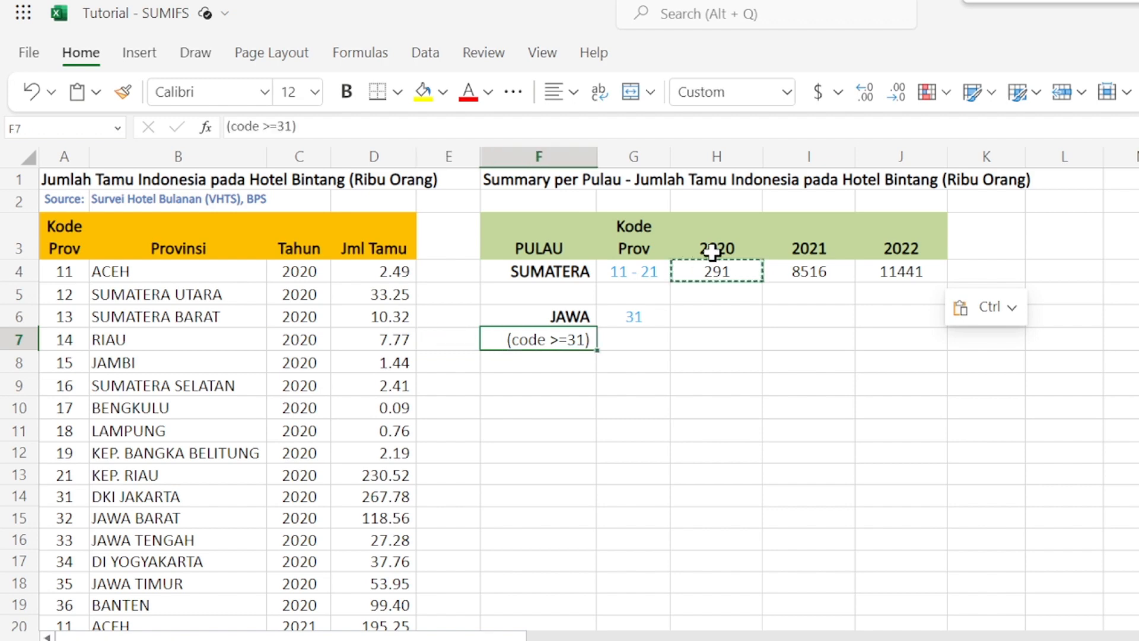
{"action": "key", "text": "Right"}
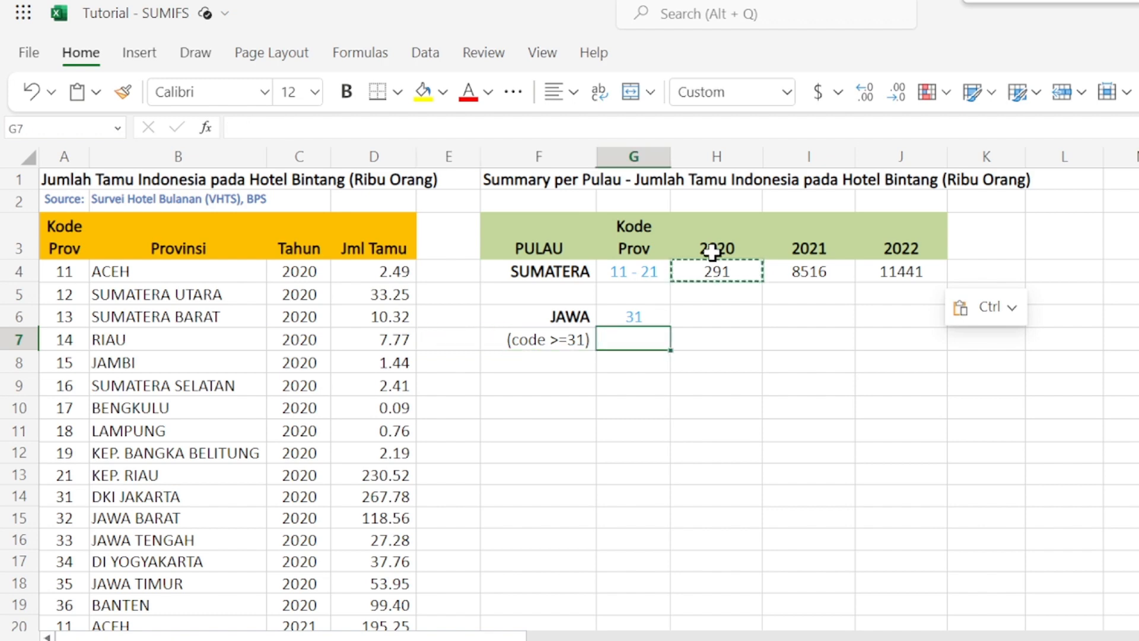
{"action": "key", "text": "Up"}
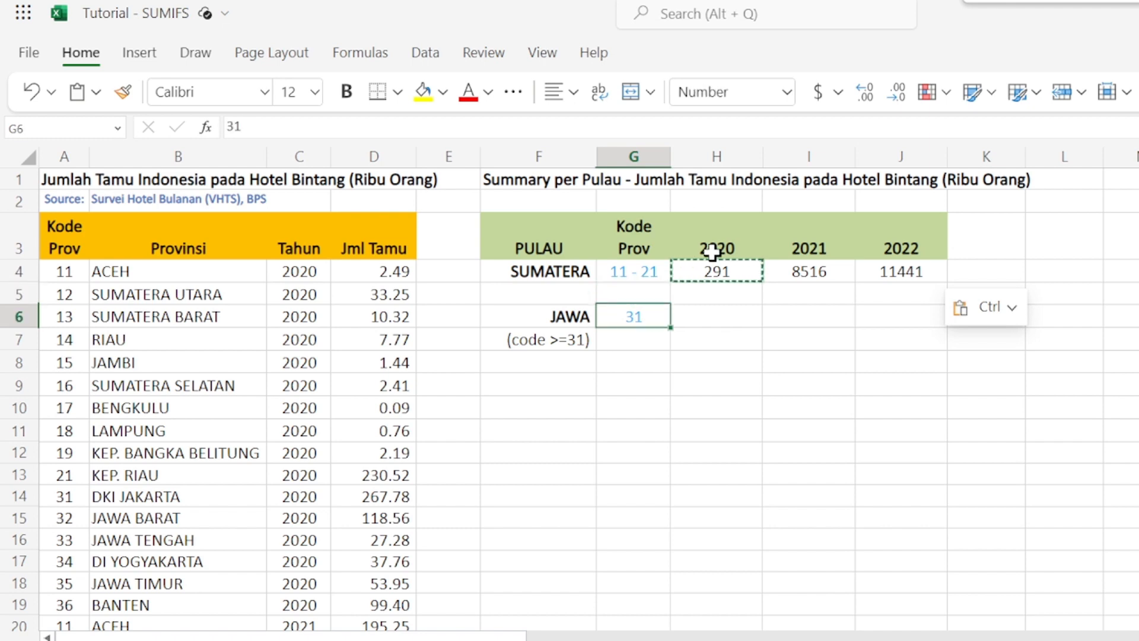
Step: Review the Sumatera code range in G4 and the SUMIFS formula behind its 2020 total in H4
{"action": "key", "text": "Up"}
{"action": "key", "text": "Up"}
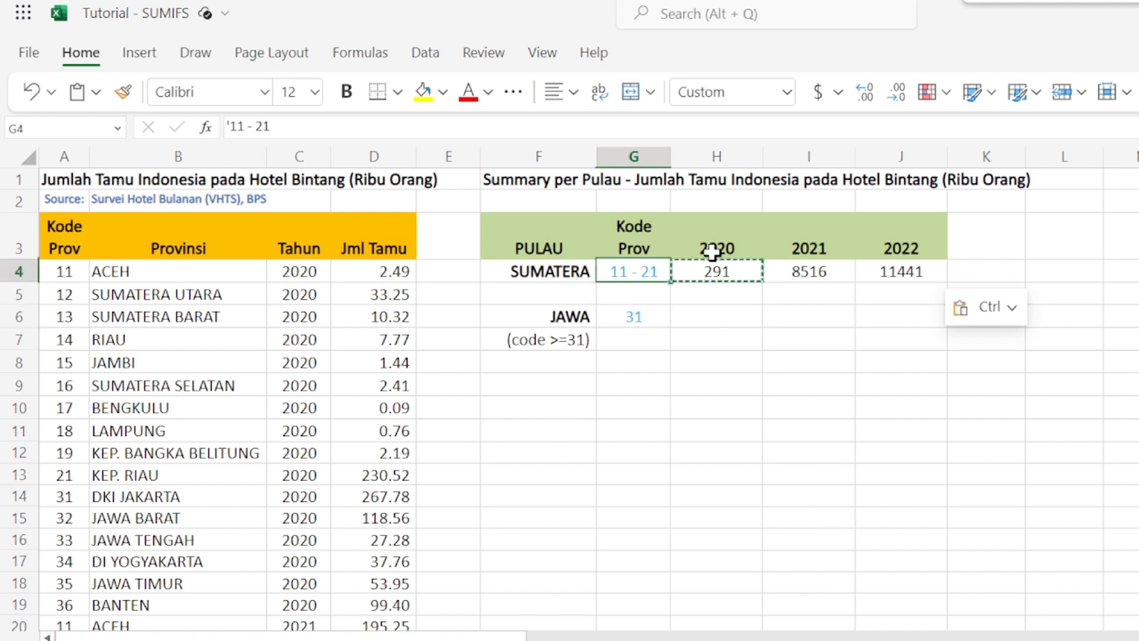
{"action": "key", "text": "Right"}
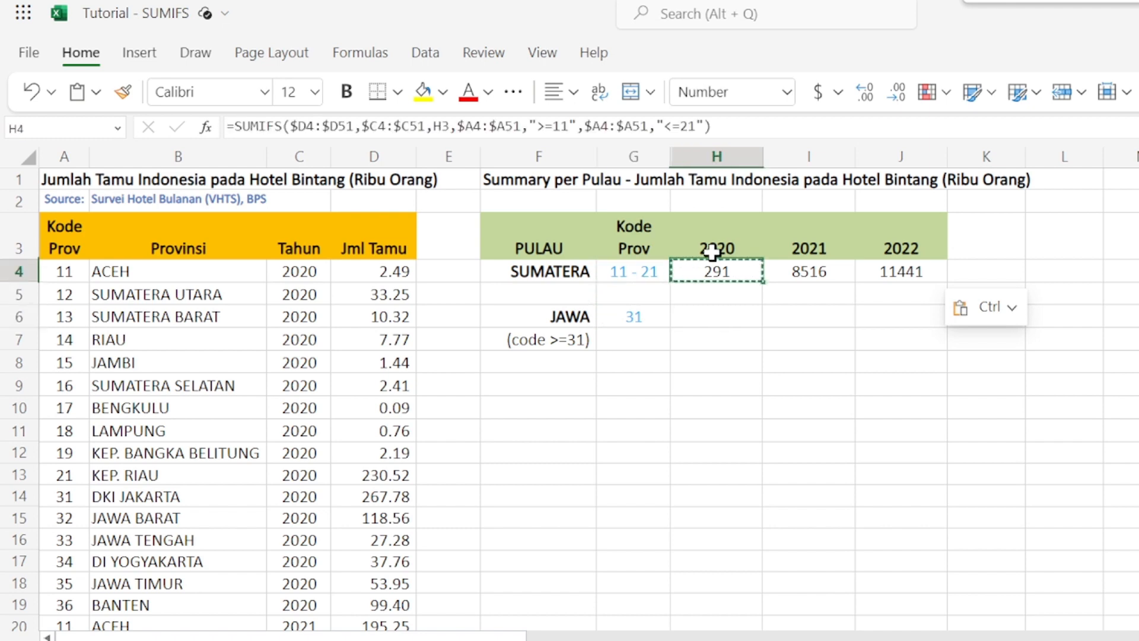
Step: Start a SUMIFS formula in the Jawa 2020 cell H6 with D4:D51 as the sum range
{"action": "left_click", "coordinate": [627, 317]}
{"action": "left_click", "coordinate": [687, 317]}
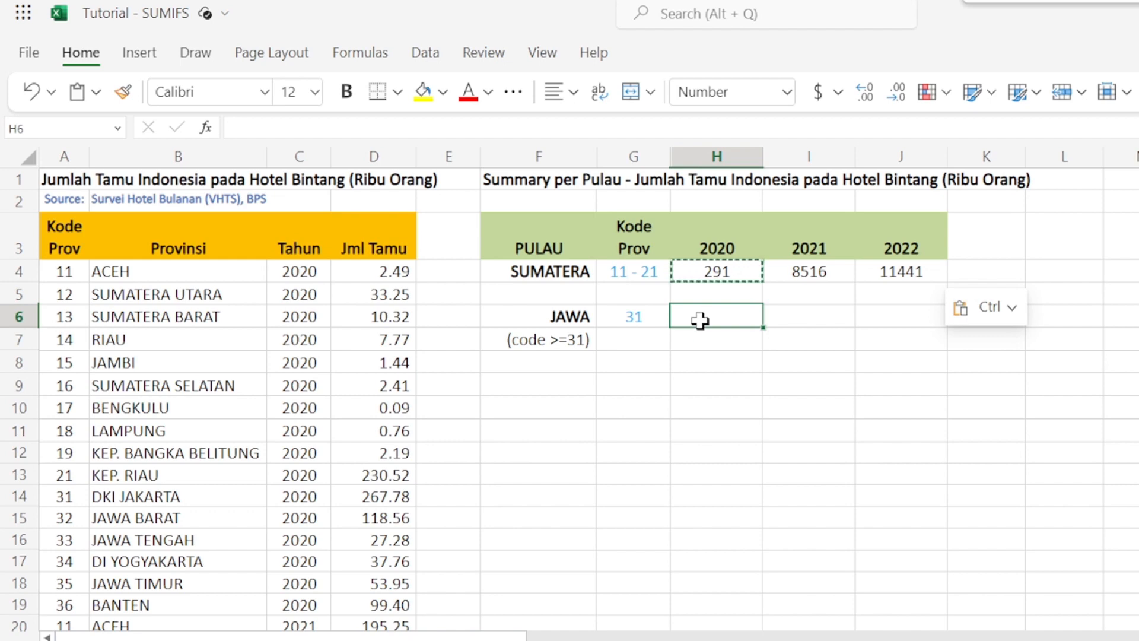
{"action": "key", "text": "Escape"}
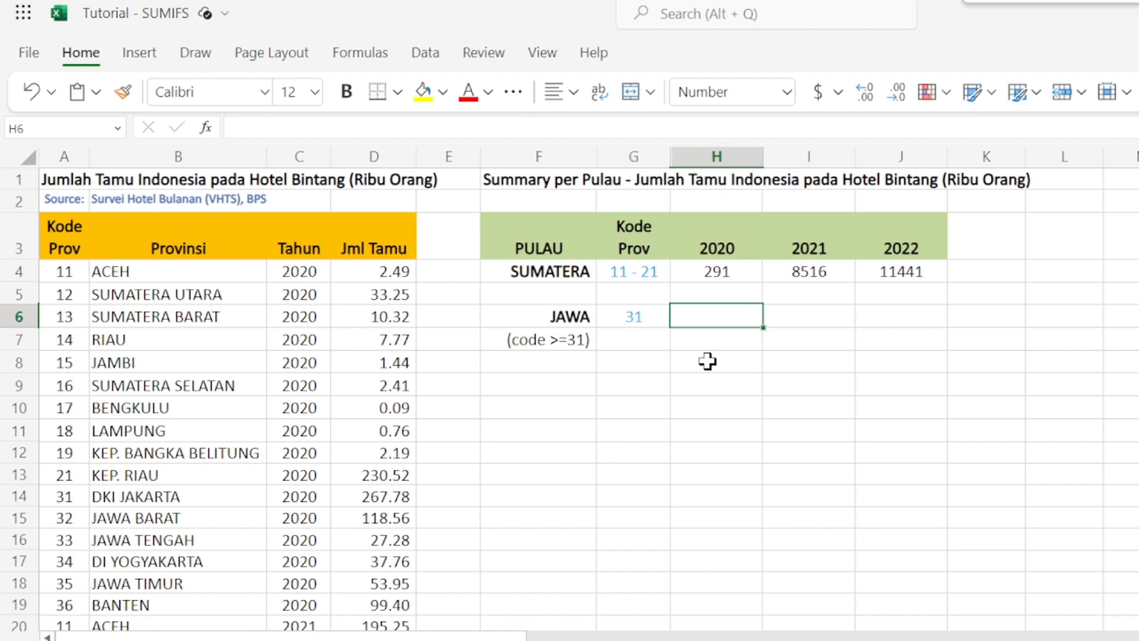
{"action": "key", "text": "ctrl+v"}
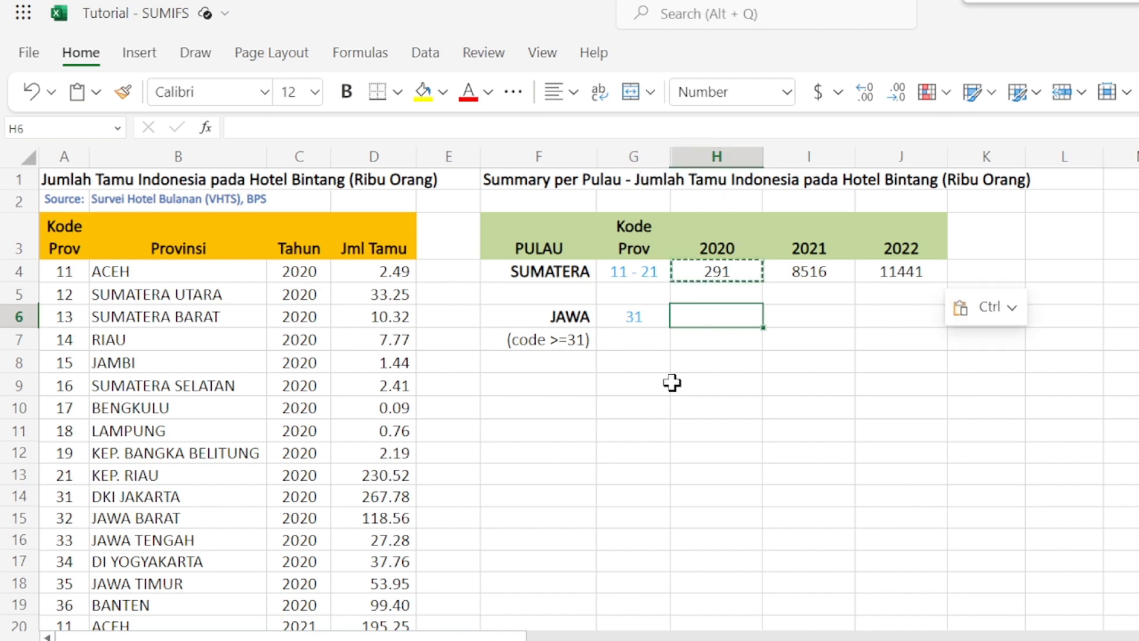
{"action": "type", "text": "="}
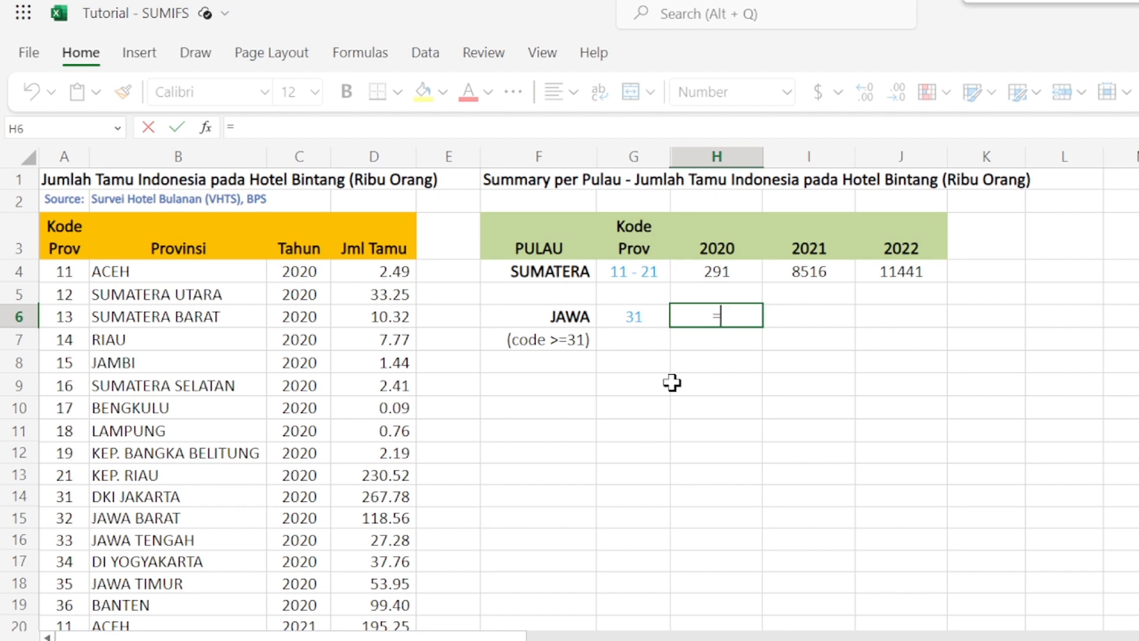
{"action": "type", "text": "SUMIFS("}
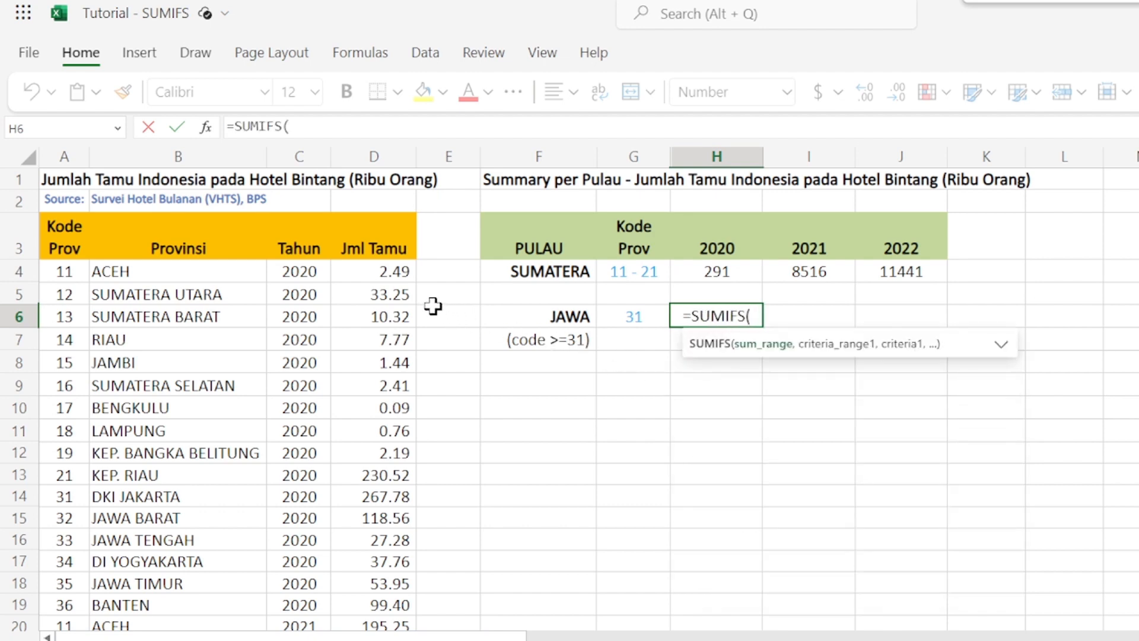
{"action": "left_click", "coordinate": [386, 272]}
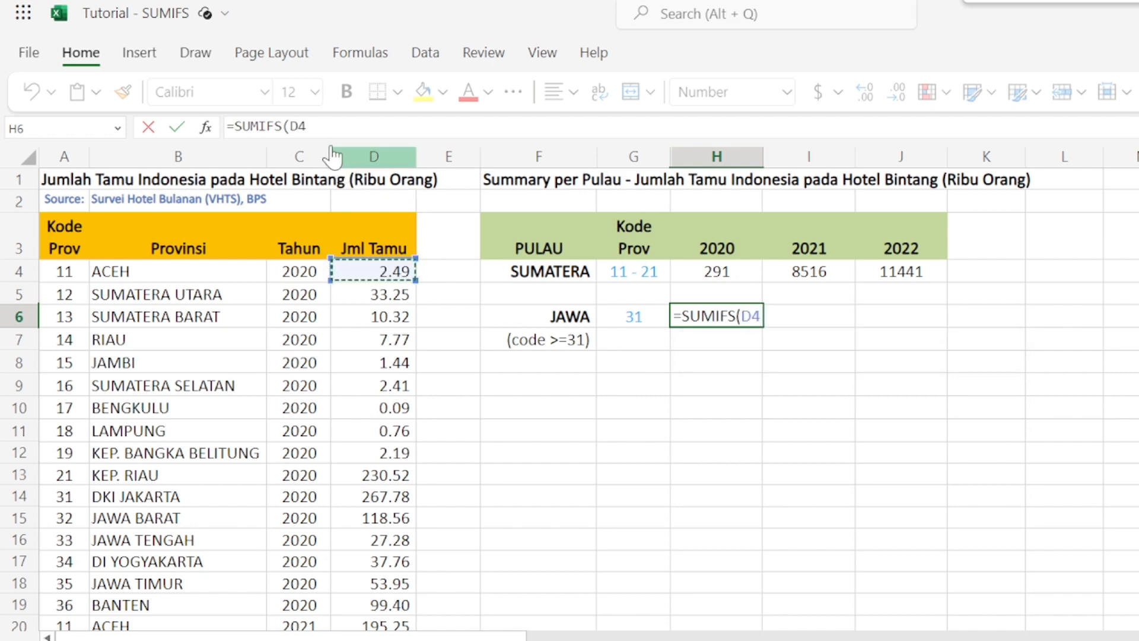
{"action": "type", "text": ":D51"}
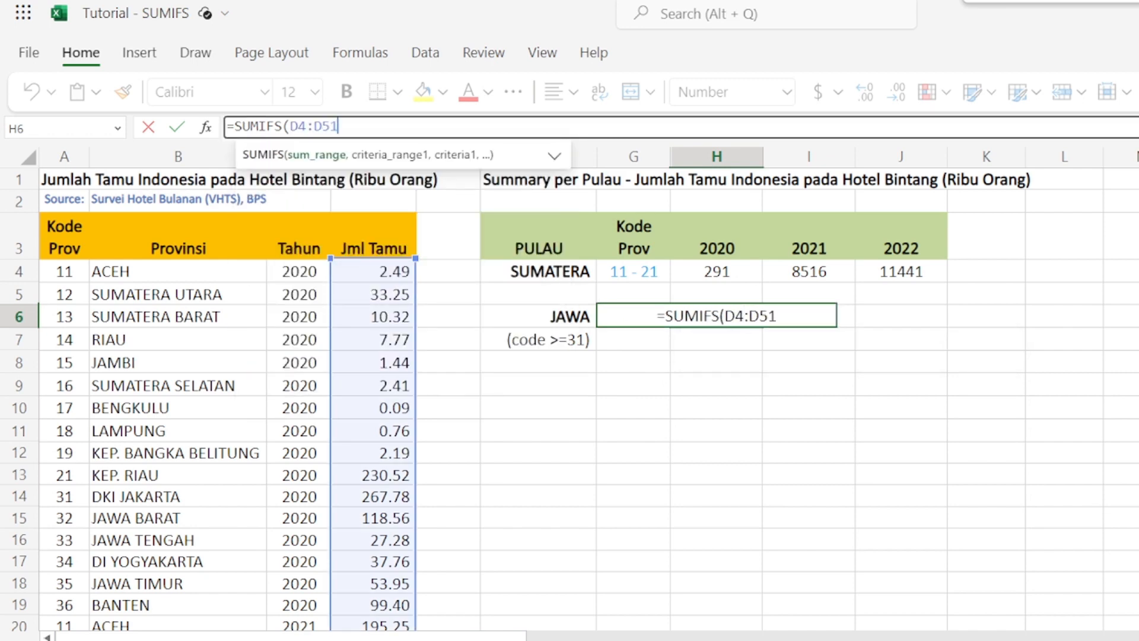
Step: Add the year condition to the H6 formula, with criteria range C4:C51 and the year header H3 as criterion
{"action": "type", "text": ","}
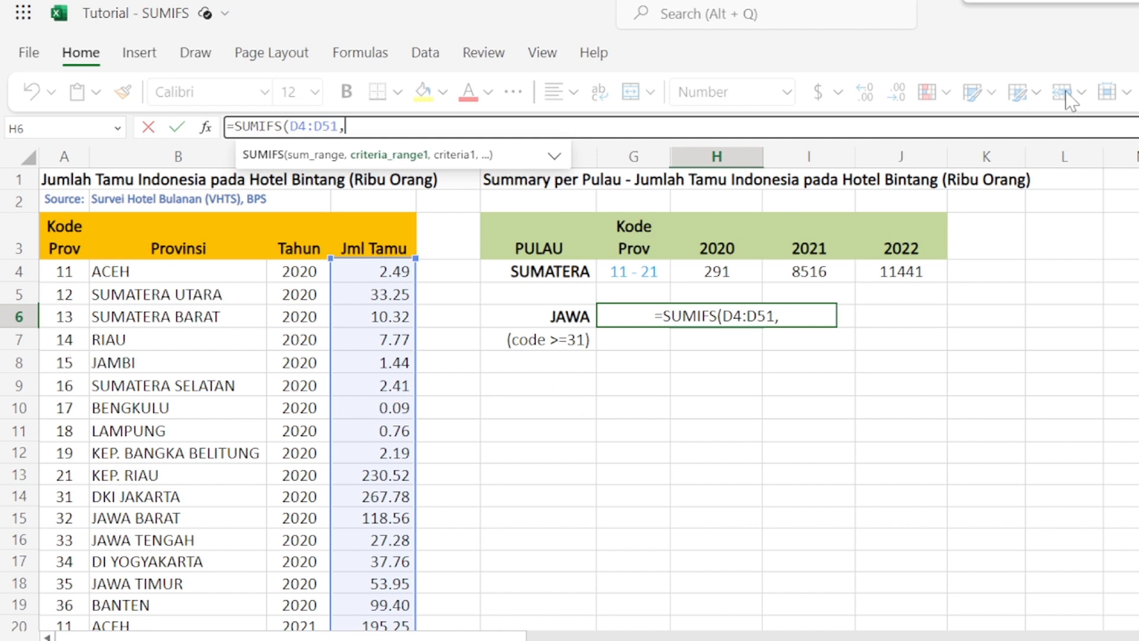
{"action": "left_click", "coordinate": [297, 270]}
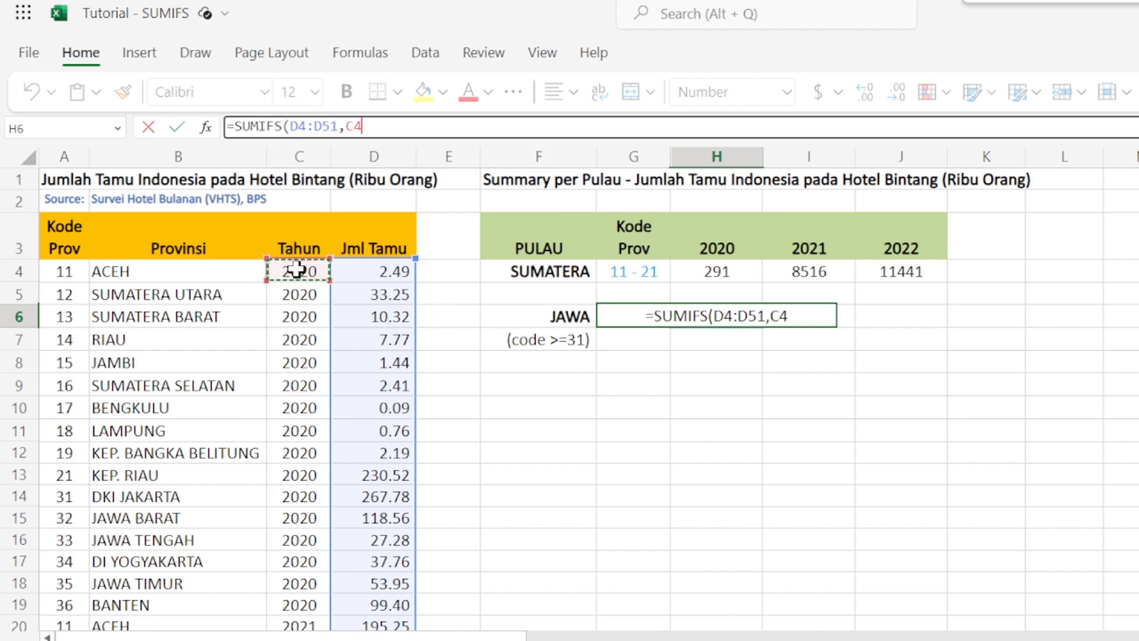
{"action": "type", "text": ":C"}
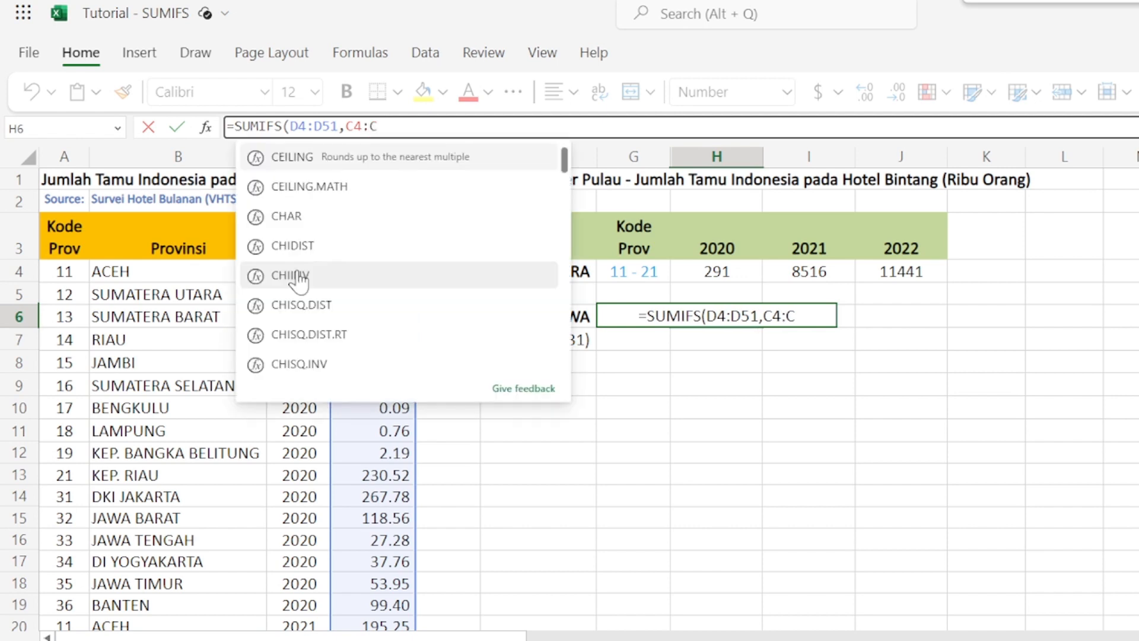
{"action": "type", "text": "51,"}
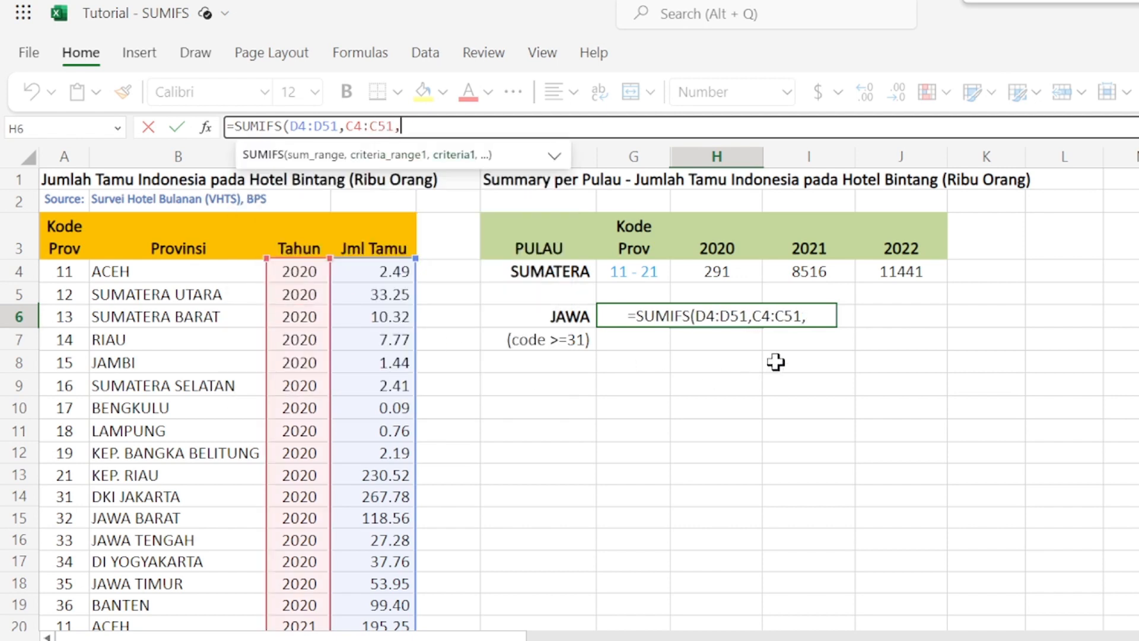
{"action": "left_click", "coordinate": [723, 245]}
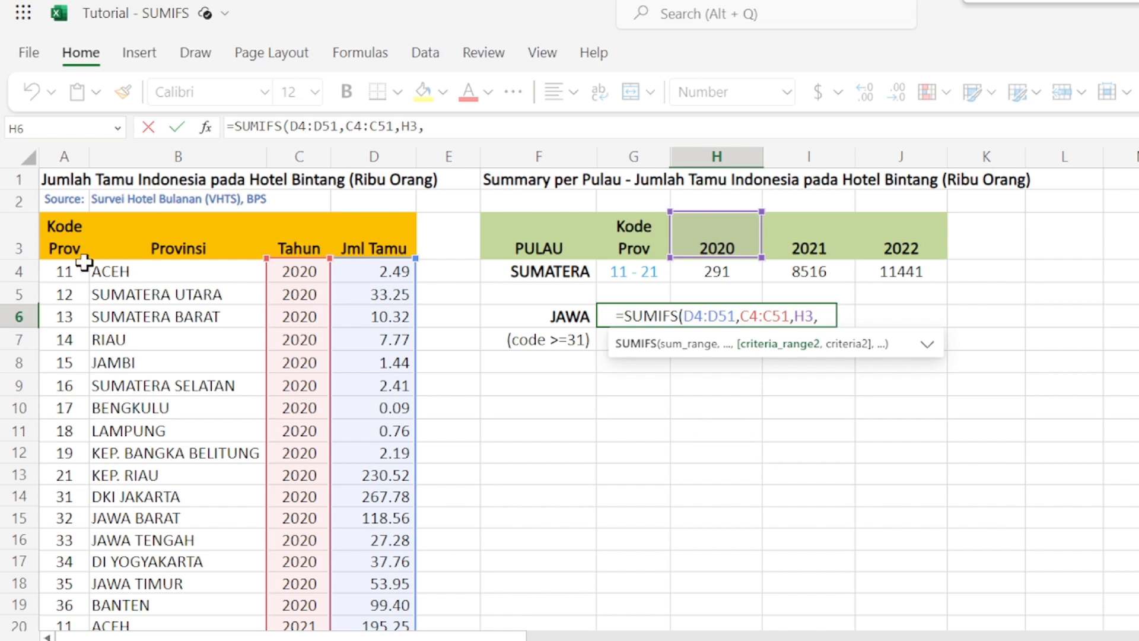
Step: Add the province codes A4:A51 as the second criteria range and begin its criterion with ">=
{"action": "left_click", "coordinate": [64, 271]}
{"action": "type", "text": ":A51"}
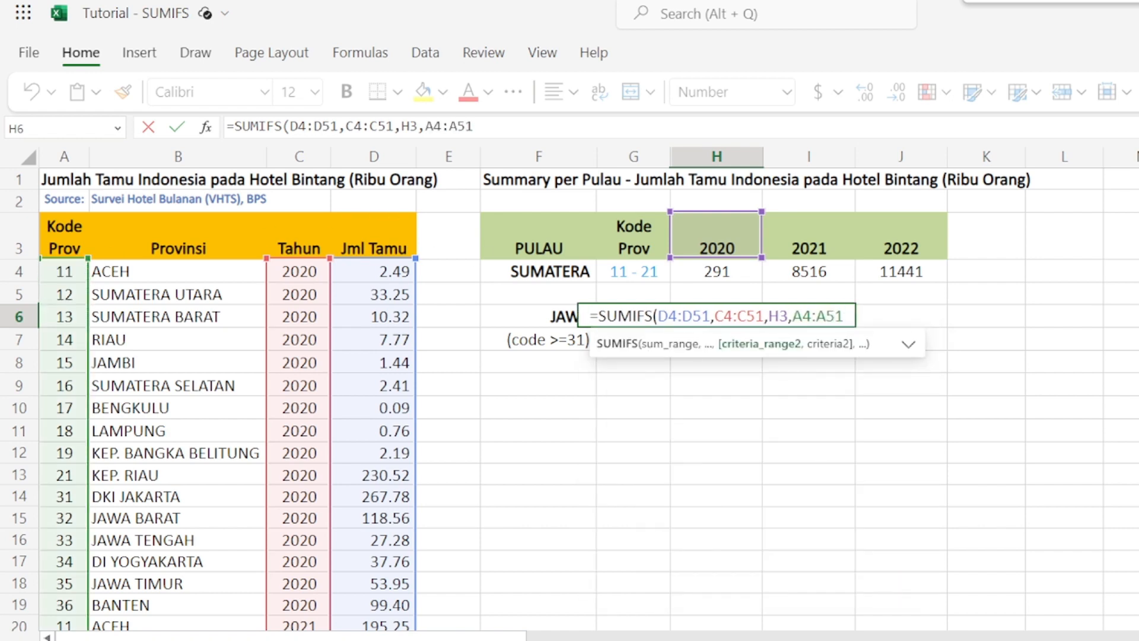
{"action": "type", "text": ","}
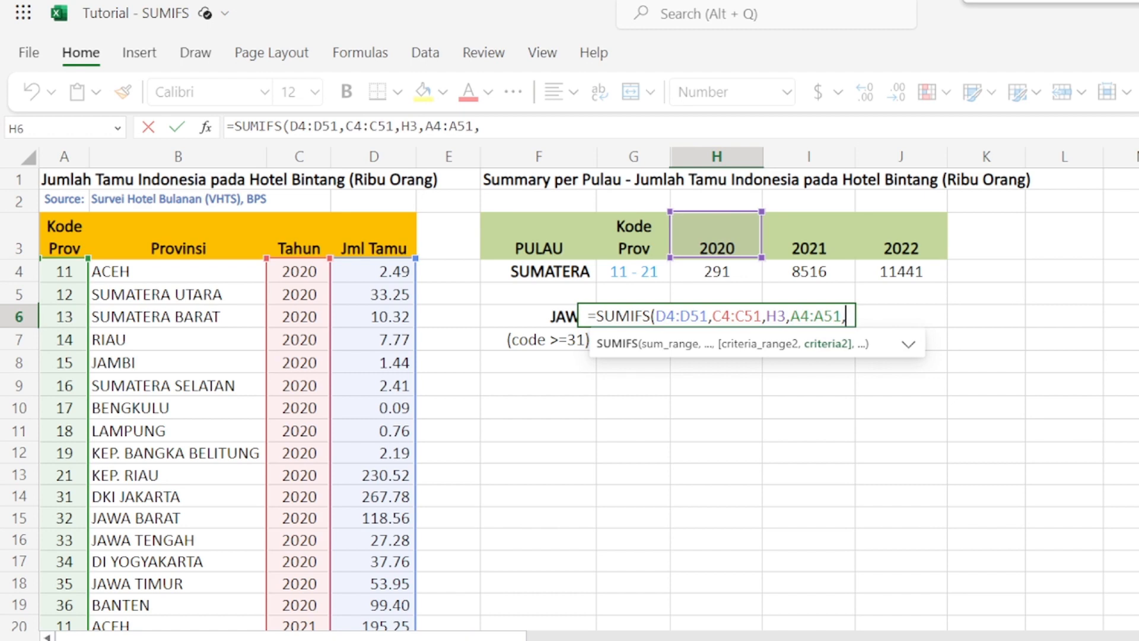
{"action": "type", "text": "\""}
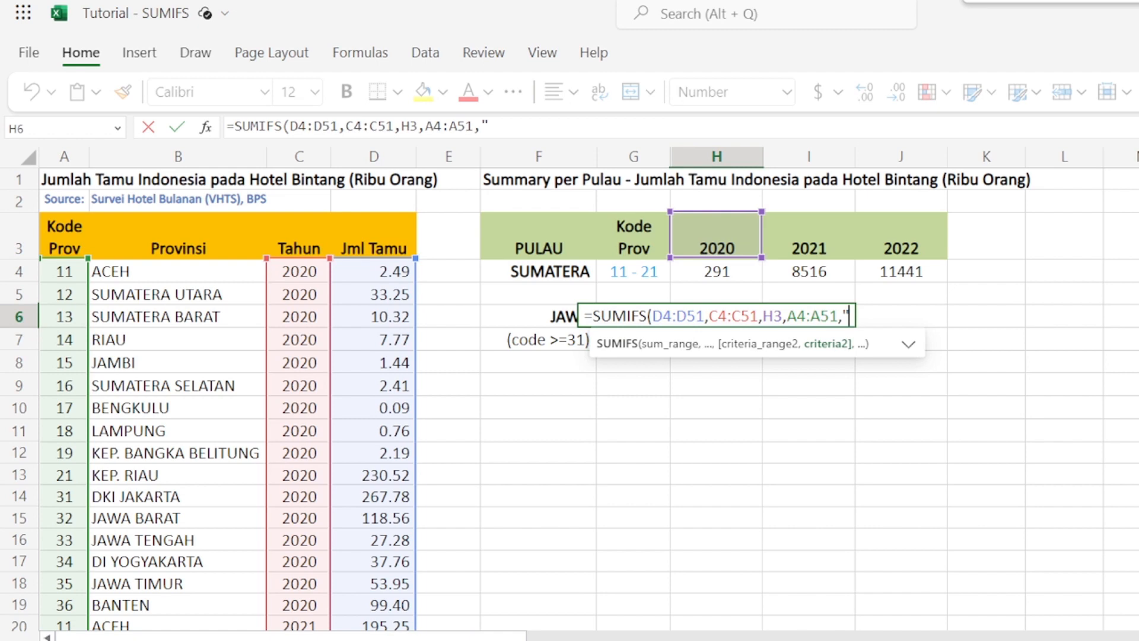
{"action": "type", "text": ">="}
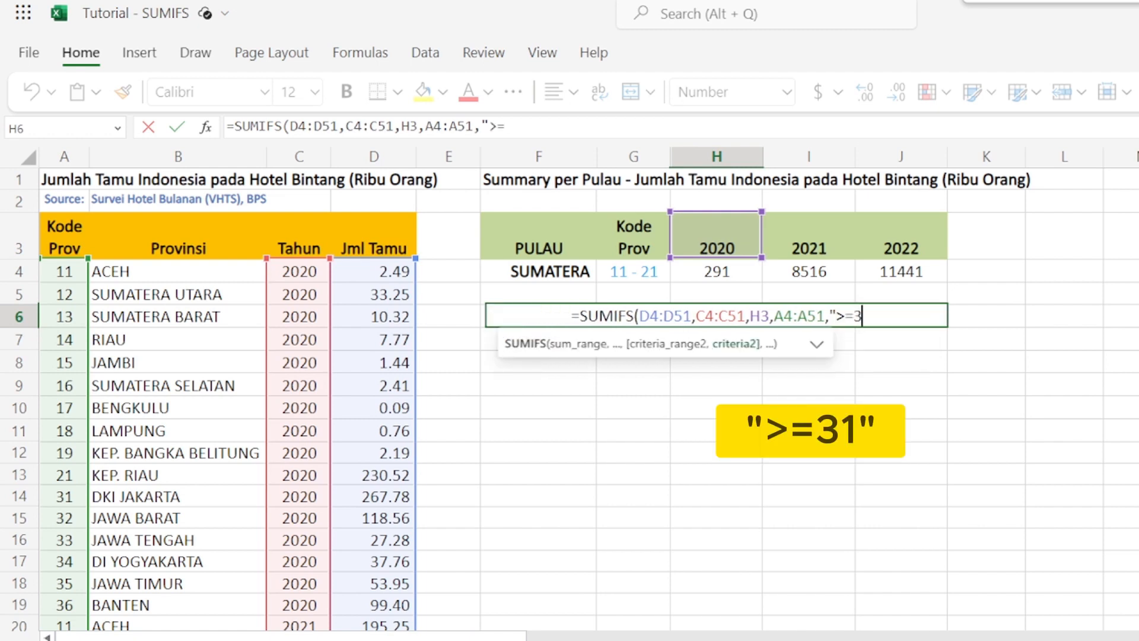
Step: Try the fixed code 31 as the threshold in the province code criterion, and remove it again
{"action": "type", "text": "31"}
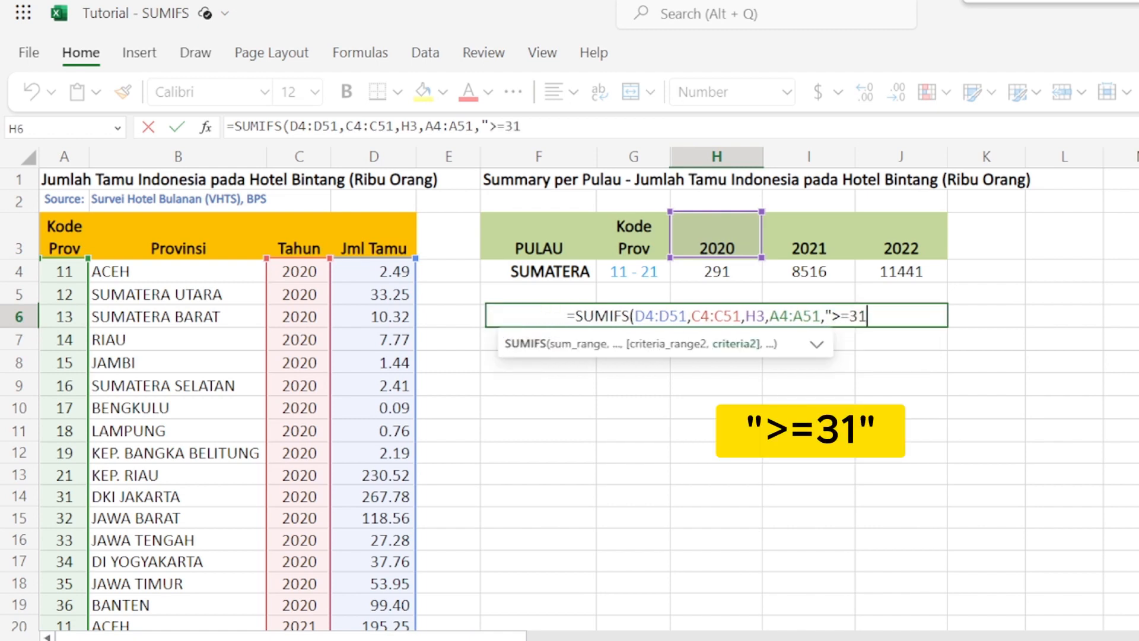
{"action": "type", "text": "\""}
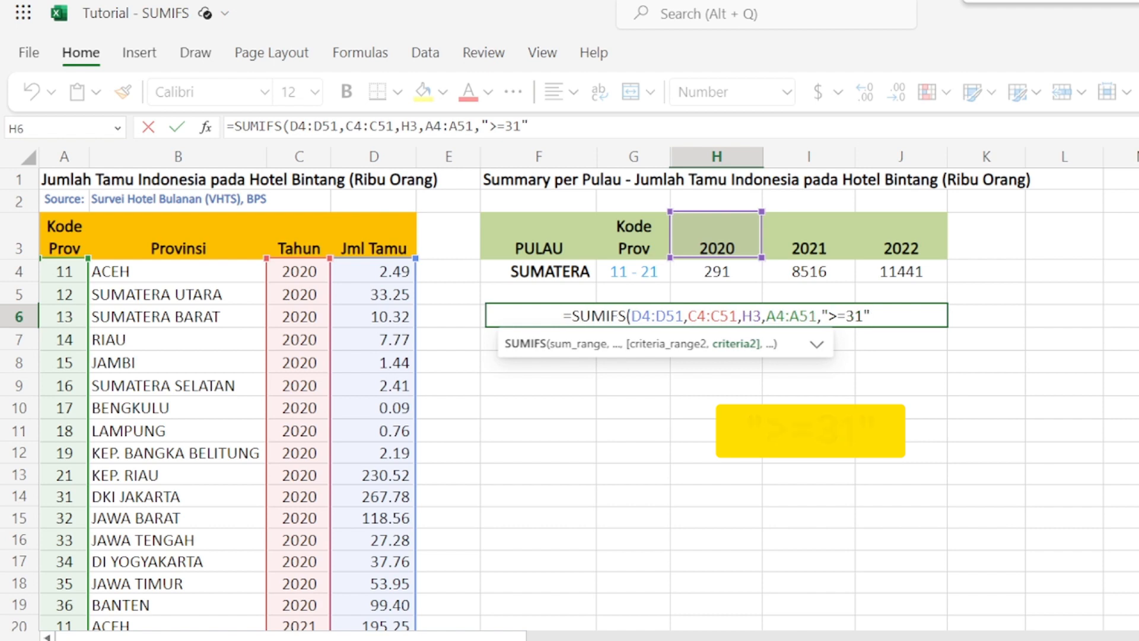
{"action": "key", "text": "BackSpace"}
{"action": "key", "text": "BackSpace"}
{"action": "key", "text": "BackSpace"}
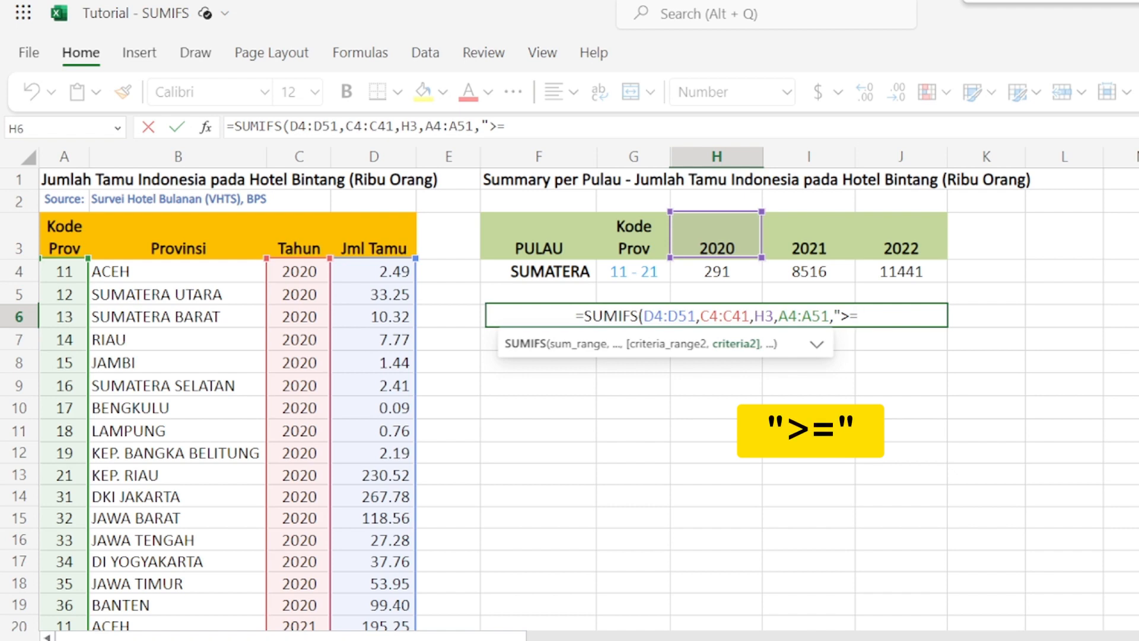
Step: Complete the province code criterion as ">="&G6 and close the SUMIFS formula
{"action": "type", "text": "\""}
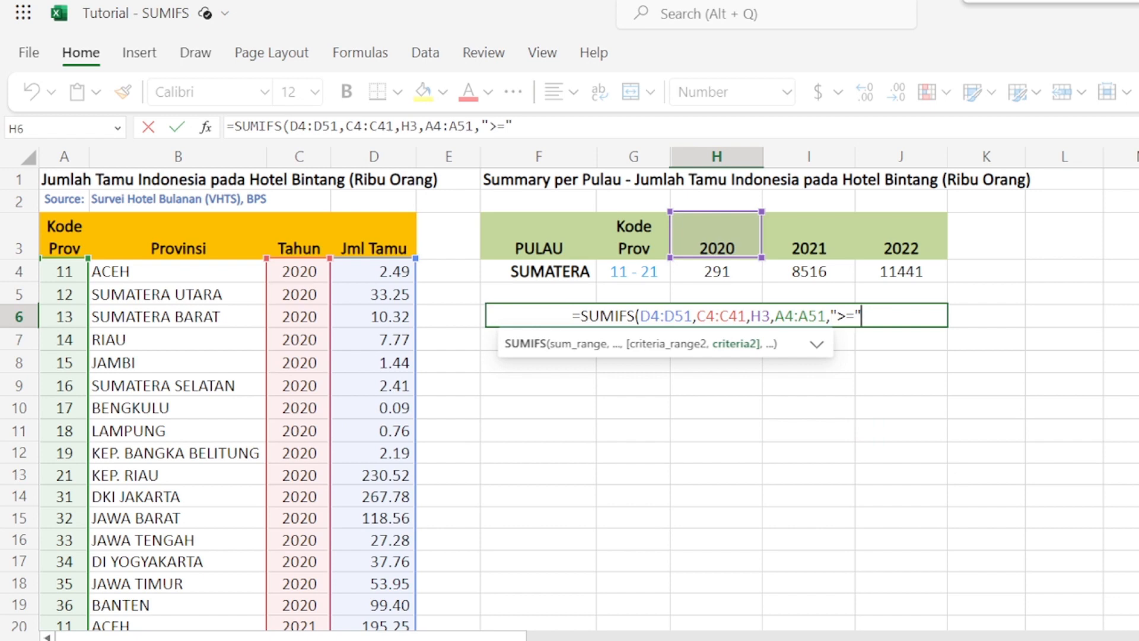
{"action": "type", "text": "&"}
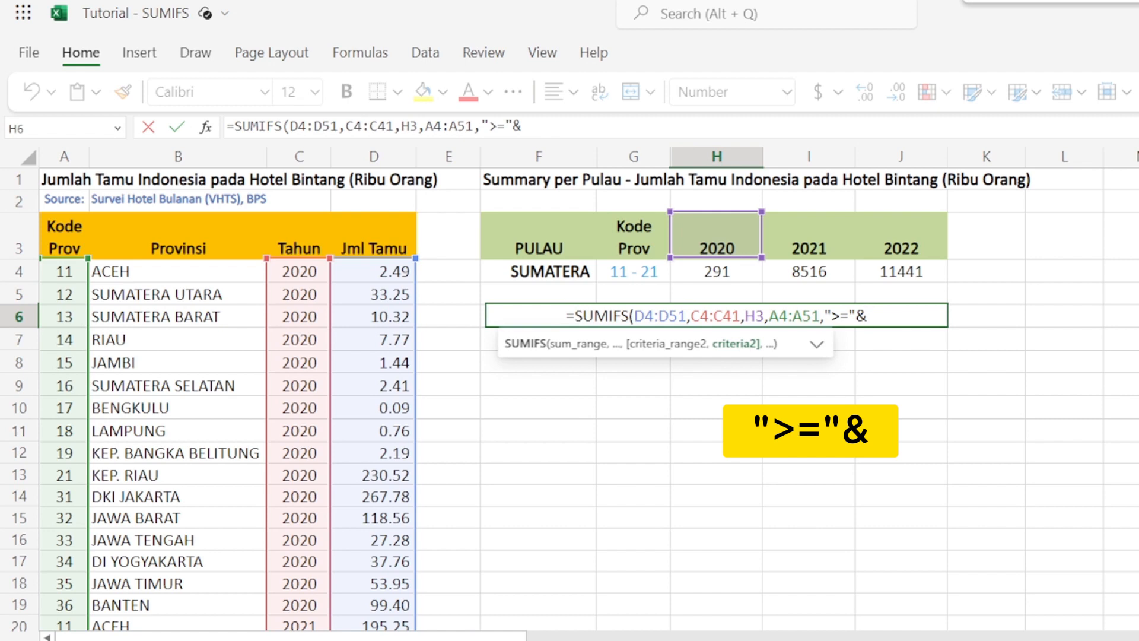
{"action": "type", "text": "G6"}
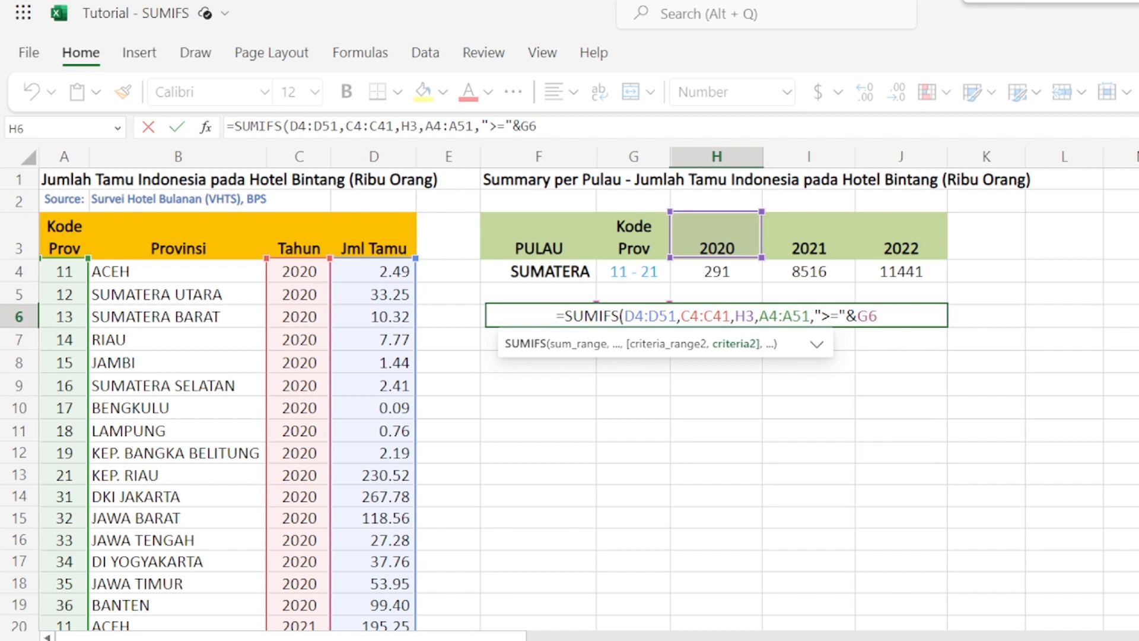
{"action": "type", "text": ")"}
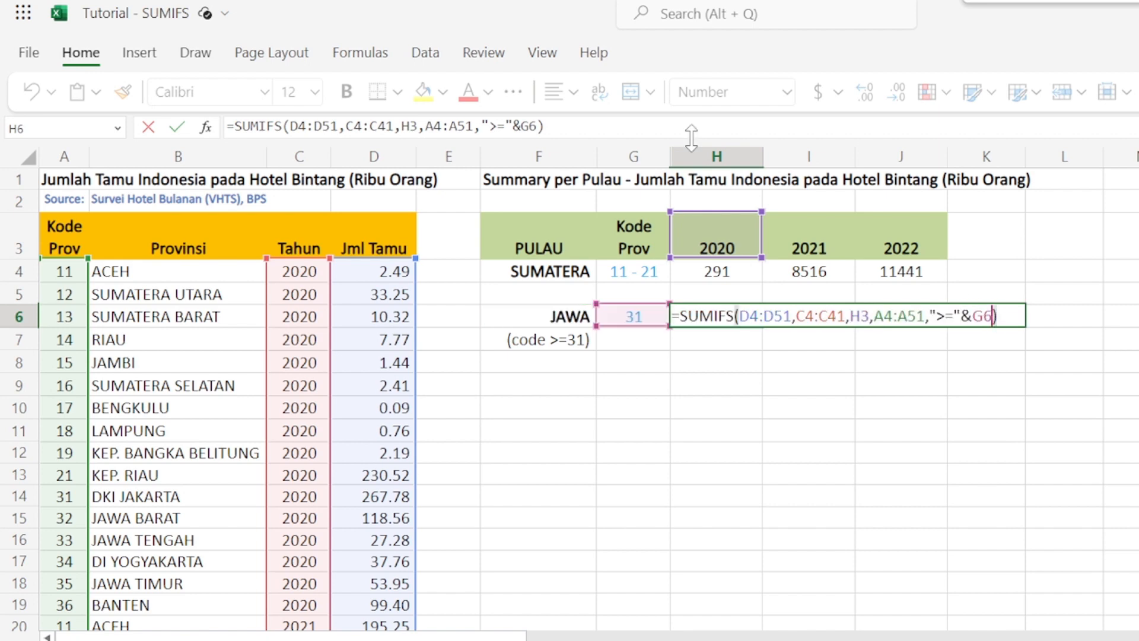
Step: Correct the year criteria range in the H6 formula to C4:C51 and enter the formula, keeping H6 selected
{"action": "key", "text": "Left"}
{"action": "key", "text": "Left"}
{"action": "key", "text": "Left"}
{"action": "key", "text": "Left"}
{"action": "key", "text": "Left"}
{"action": "key", "text": "Left"}
{"action": "key", "text": "Left"}
{"action": "key", "text": "Left"}
{"action": "key", "text": "Left"}
{"action": "key", "text": "Left"}
{"action": "key", "text": "Left"}
{"action": "key", "text": "Left"}
{"action": "key", "text": "Left"}
{"action": "key", "text": "Left"}
{"action": "key", "text": "Left"}
{"action": "key", "text": "Left"}
{"action": "key", "text": "Left"}
{"action": "key", "text": "Left"}
{"action": "key", "text": "Left"}
{"action": "key", "text": "Left"}
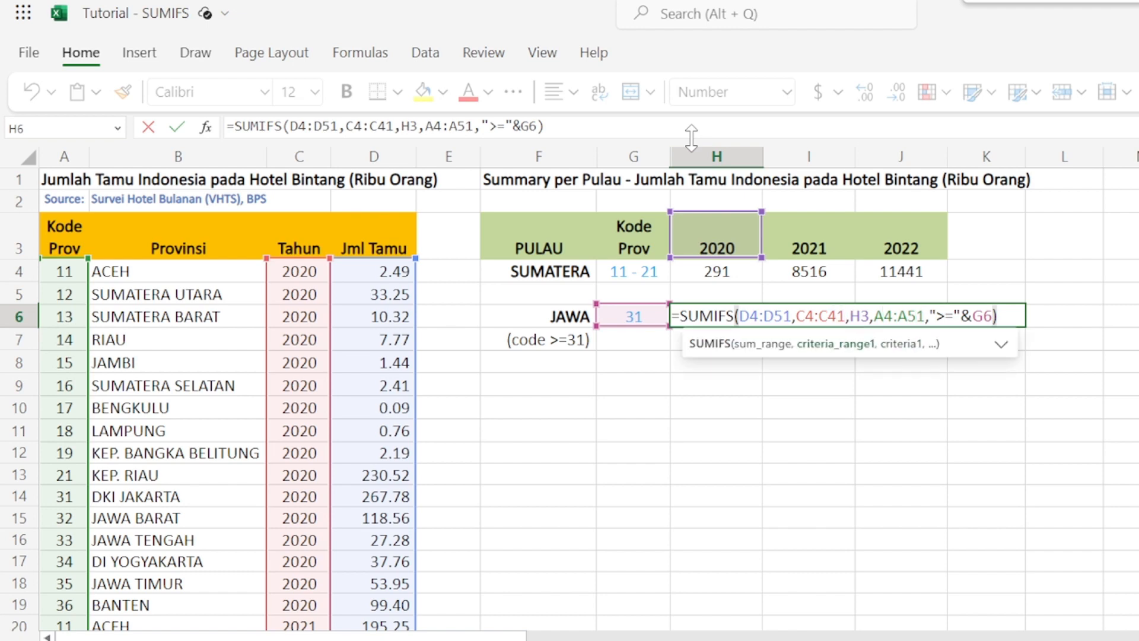
{"action": "key", "text": "shift+Right"}
{"action": "type", "text": "5"}
{"action": "key", "text": "Right"}
{"action": "key", "text": "Right"}
{"action": "key", "text": "Right"}
{"action": "key", "text": "Right"}
{"action": "key", "text": "Right"}
{"action": "key", "text": "Right"}
{"action": "key", "text": "Right"}
{"action": "key", "text": "Right"}
{"action": "key", "text": "Right"}
{"action": "key", "text": "Right"}
{"action": "key", "text": "Right"}
{"action": "key", "text": "Right"}
{"action": "key", "text": "Right"}
{"action": "key", "text": "Right"}
{"action": "key", "text": "Right"}
{"action": "key", "text": "Right"}
{"action": "key", "text": "Right"}
{"action": "key", "text": "Right"}
{"action": "key", "text": "Right"}
{"action": "key", "text": "Right"}
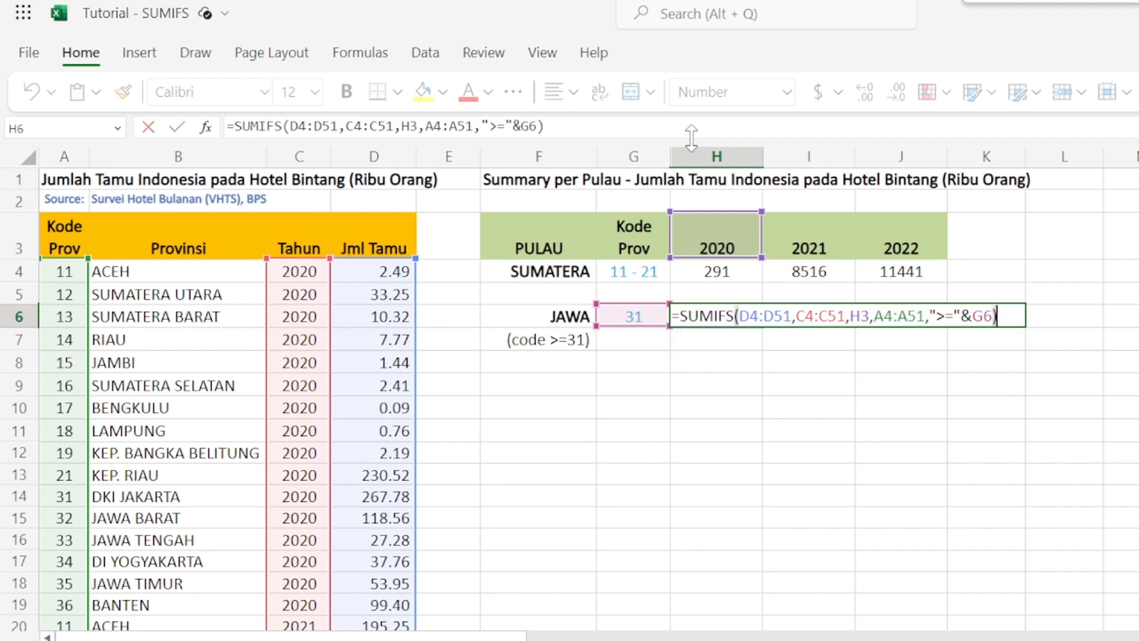
{"action": "key", "text": "ctrl+Return"}
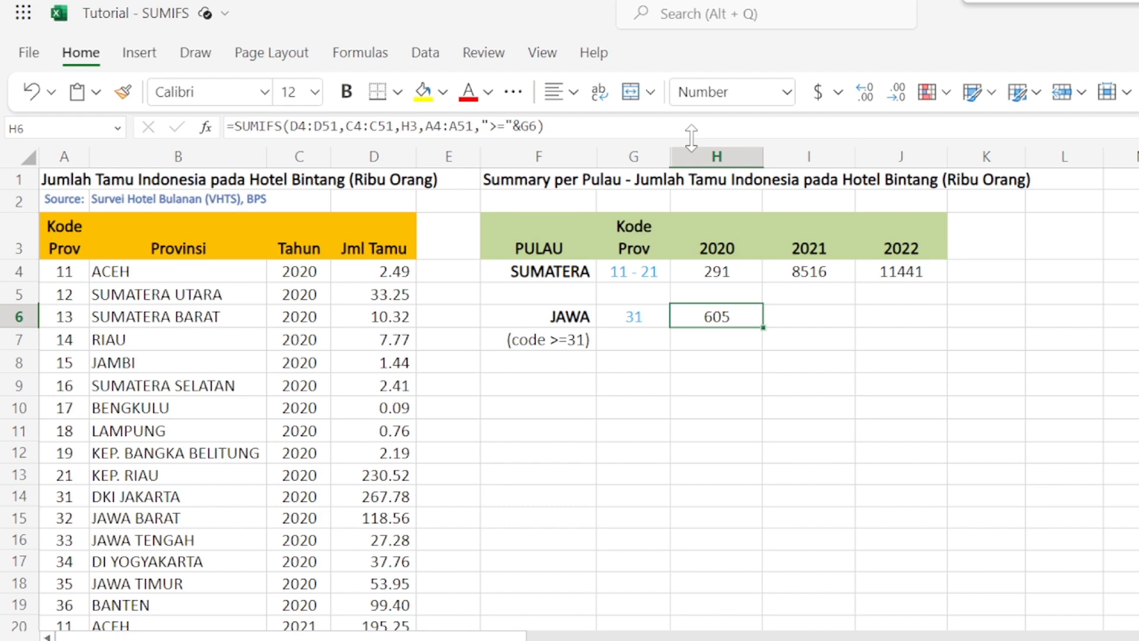
Step: Reopen the H6 formula and make the sum range's column absolute as $D4:$D51
{"action": "double_click", "coordinate": [749, 302]}
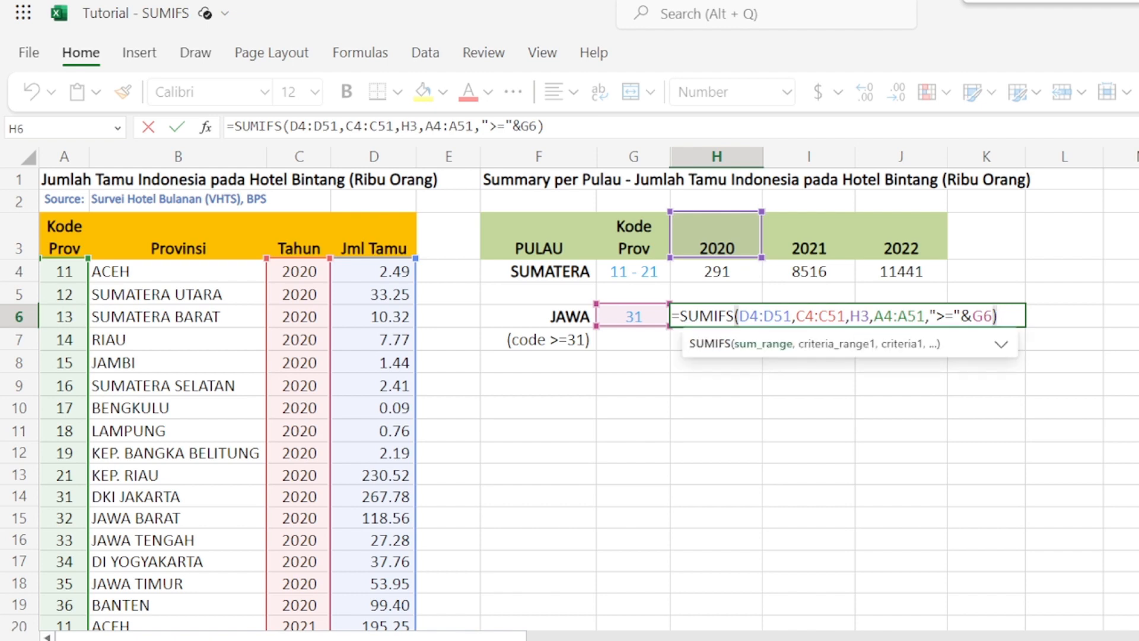
{"action": "type", "text": "$"}
{"action": "key", "text": "Right"}
{"action": "key", "text": "Right"}
{"action": "key", "text": "Right"}
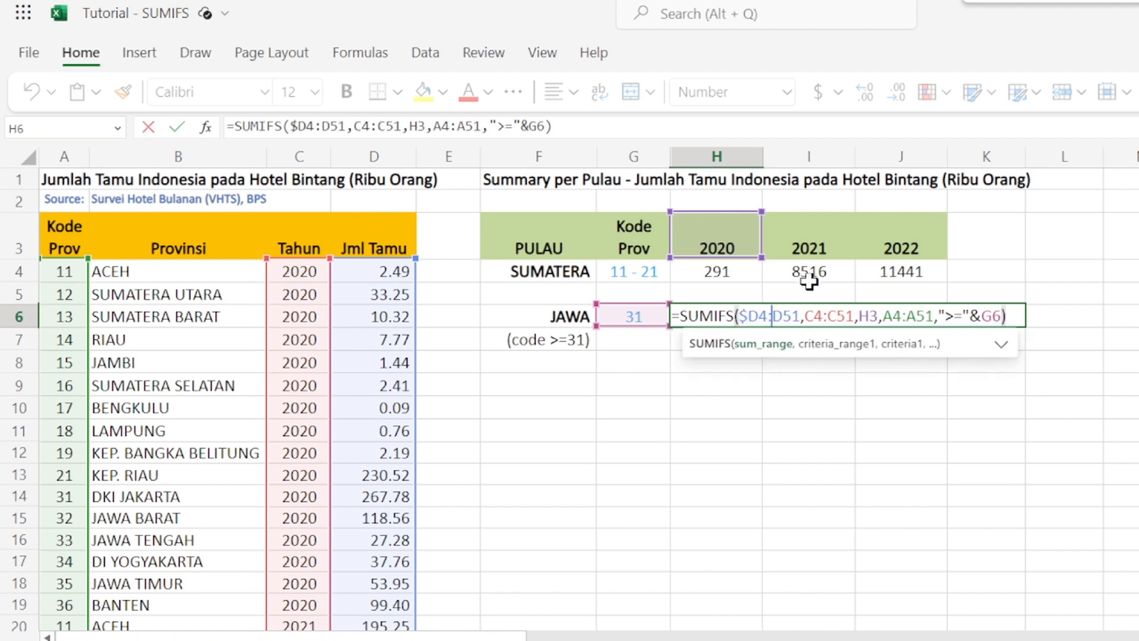
{"action": "type", "text": "$"}
Step: Make the column of the year criteria range absolute as $C4:$C51
{"action": "key", "text": "Right"}
{"action": "key", "text": "Right"}
{"action": "key", "text": "Right"}
{"action": "key", "text": "Right"}
{"action": "key", "text": "Right"}
{"action": "key", "text": "Right"}
{"action": "key", "text": "Left"}
{"action": "key", "text": "Left"}
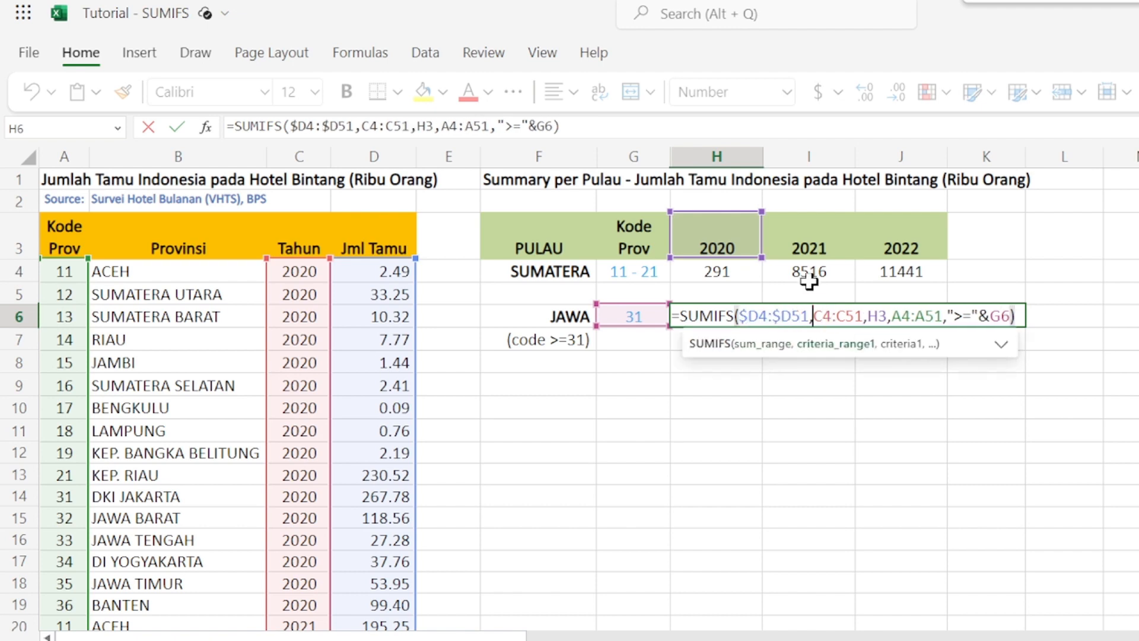
{"action": "type", "text": "$"}
{"action": "key", "text": "Right"}
{"action": "key", "text": "Right"}
{"action": "key", "text": "Right"}
{"action": "type", "text": "$"}
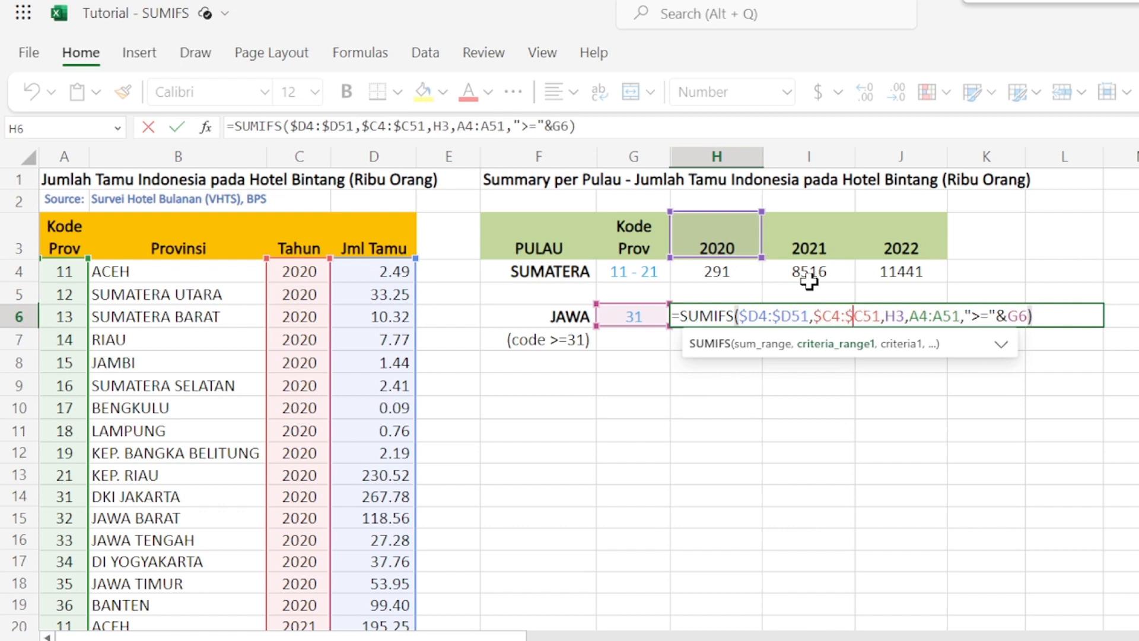
Step: Make the column of the province code criteria range absolute as $A4:$A51 in the H6 formula
{"action": "key", "text": "Right"}
{"action": "key", "text": "Right"}
{"action": "key", "text": "Right"}
{"action": "key", "text": "Right"}
{"action": "key", "text": "Right"}
{"action": "key", "text": "Left"}
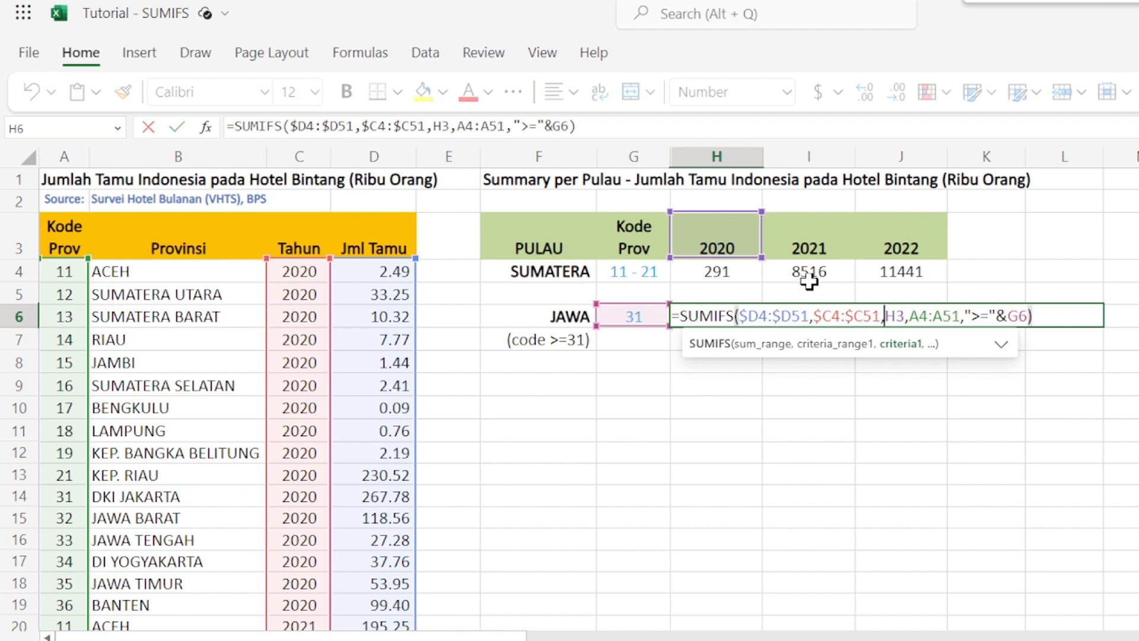
{"action": "key", "text": "Right"}
{"action": "key", "text": "Right"}
{"action": "key", "text": "Right"}
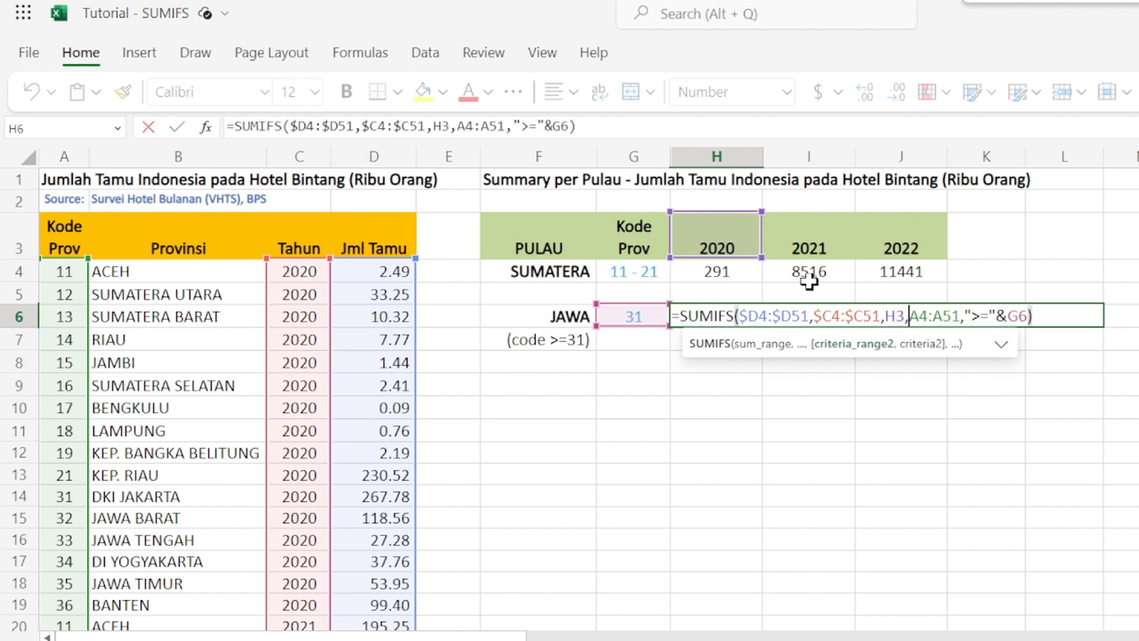
{"action": "type", "text": "$"}
{"action": "key", "text": "Right"}
{"action": "key", "text": "Right"}
{"action": "key", "text": "Right"}
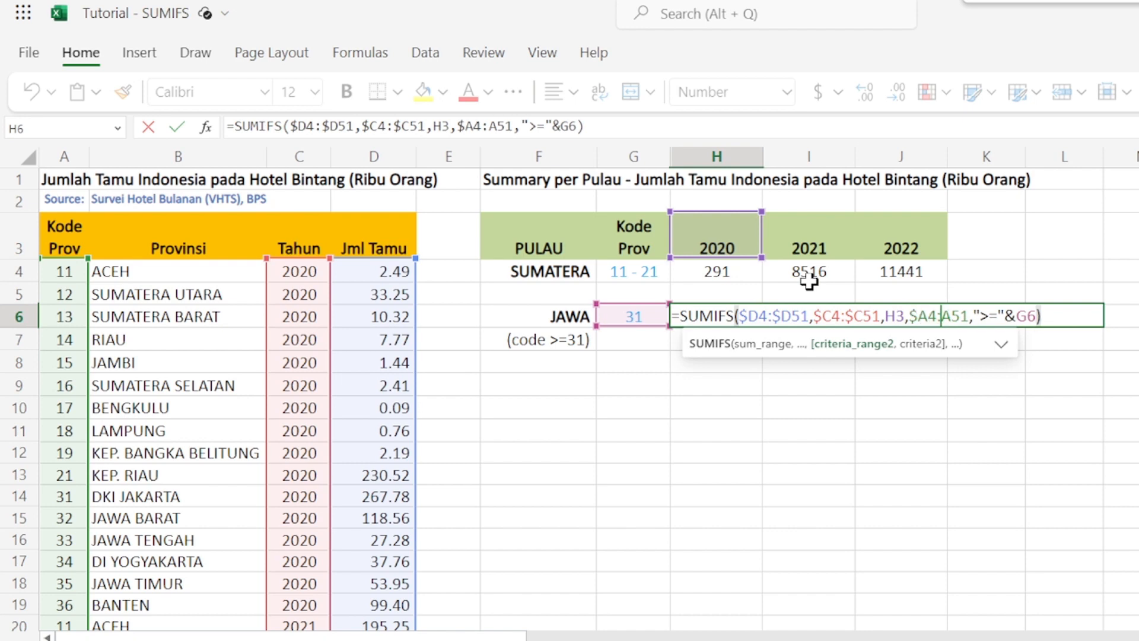
{"action": "type", "text": "$"}
Step: Make the column of the province code criterion reference absolute as $G6 and enter the H6 formula
{"action": "key", "text": "Right"}
{"action": "key", "text": "Right"}
{"action": "key", "text": "Right"}
{"action": "key", "text": "Right"}
{"action": "key", "text": "Right"}
{"action": "key", "text": "Right"}
{"action": "key", "text": "Right"}
{"action": "key", "text": "Right"}
{"action": "key", "text": "Right"}
{"action": "key", "text": "Right"}
{"action": "key", "text": "Right"}
{"action": "key", "text": "Right"}
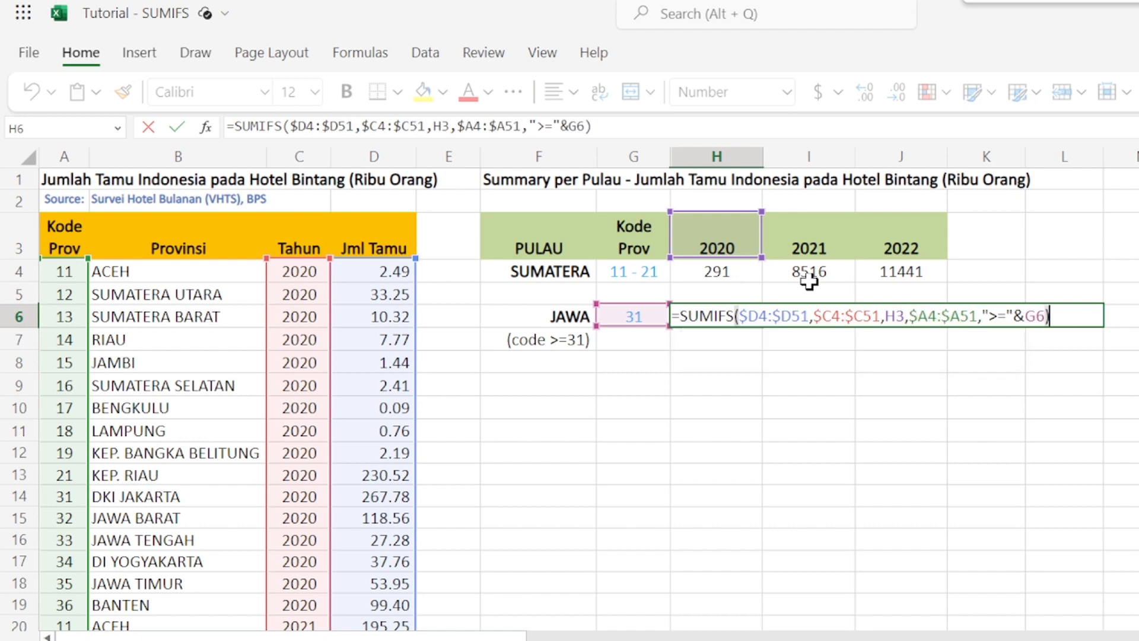
{"action": "key", "text": "Left"}
{"action": "key", "text": "Left"}
{"action": "key", "text": "Left"}
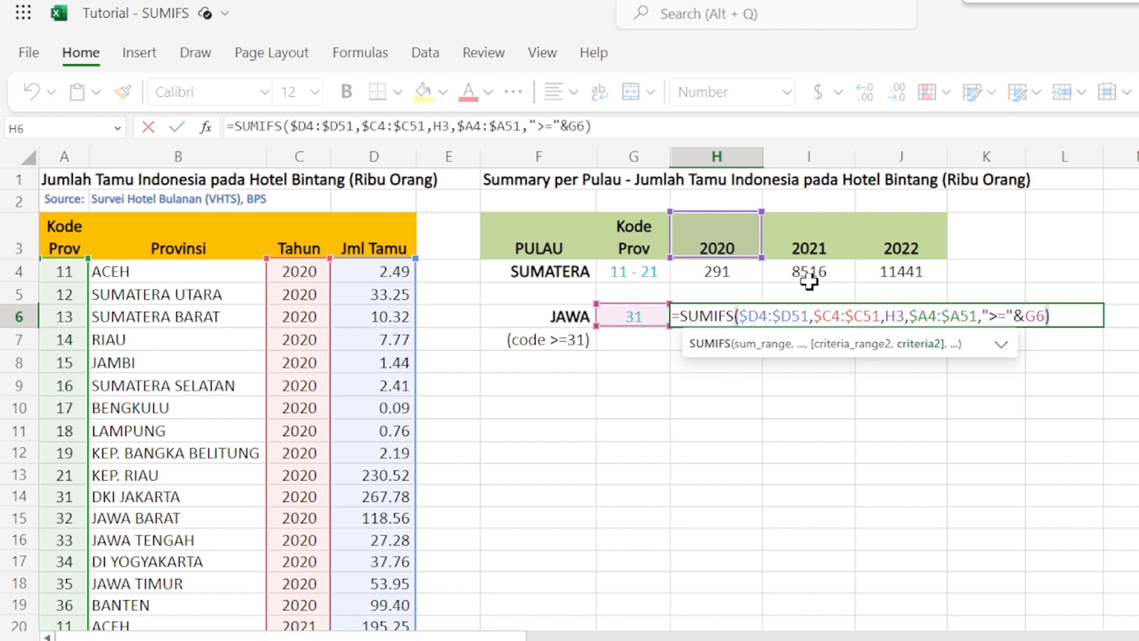
{"action": "type", "text": "$"}
{"action": "key", "text": "Return"}
Step: Copy the H6 formula into I6:J6 for 2021 and 2022 and check the pasted formulas
{"action": "key", "text": "Up"}
{"action": "key", "text": "ctrl+c"}
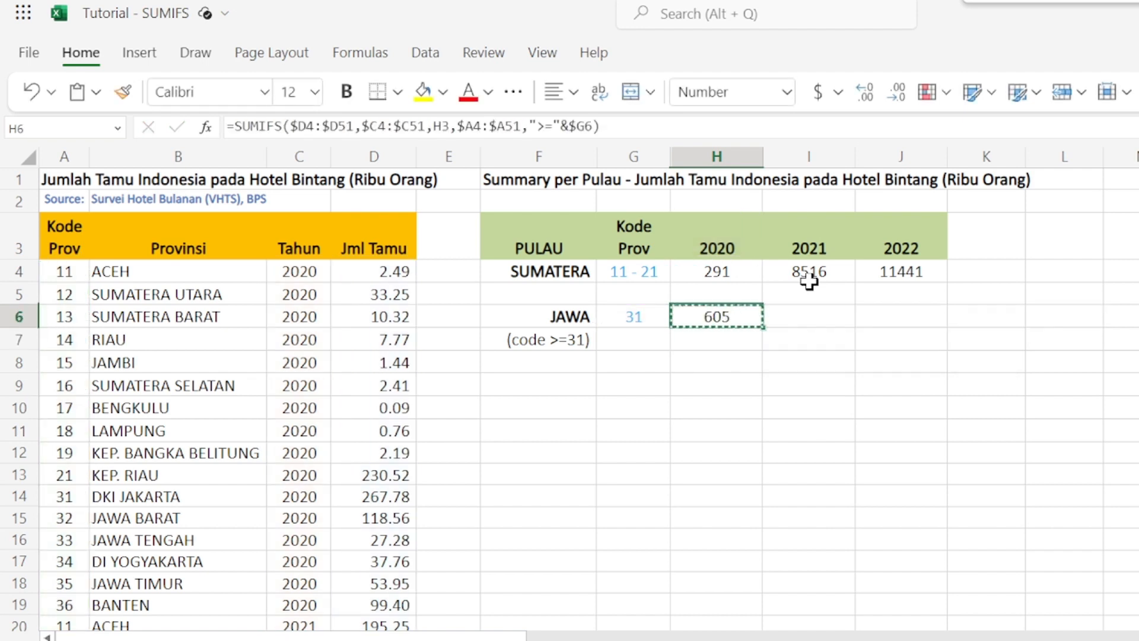
{"action": "key", "text": "Right"}
{"action": "key", "text": "shift+Right"}
{"action": "key", "text": "ctrl+v"}
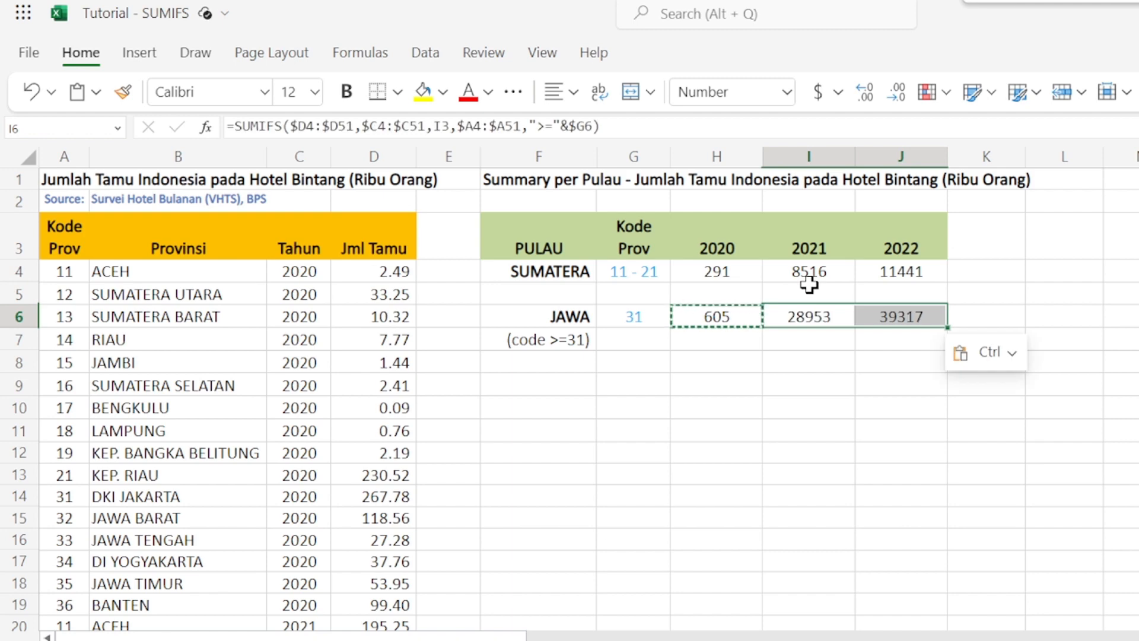
{"action": "key", "text": "shift+Left"}
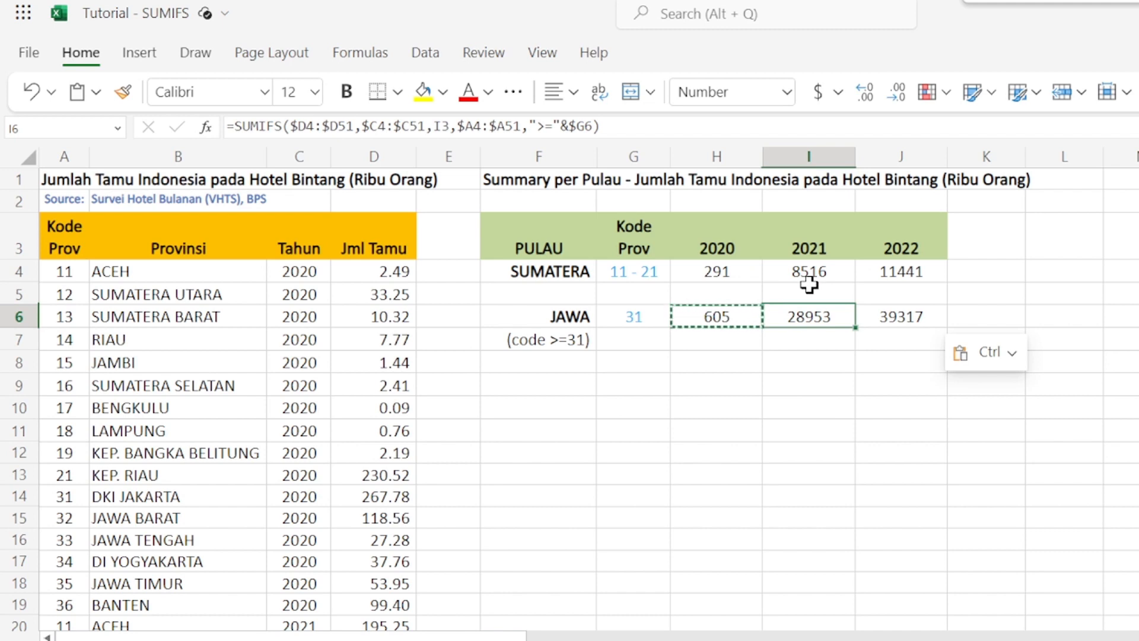
{"action": "key", "text": "Right"}
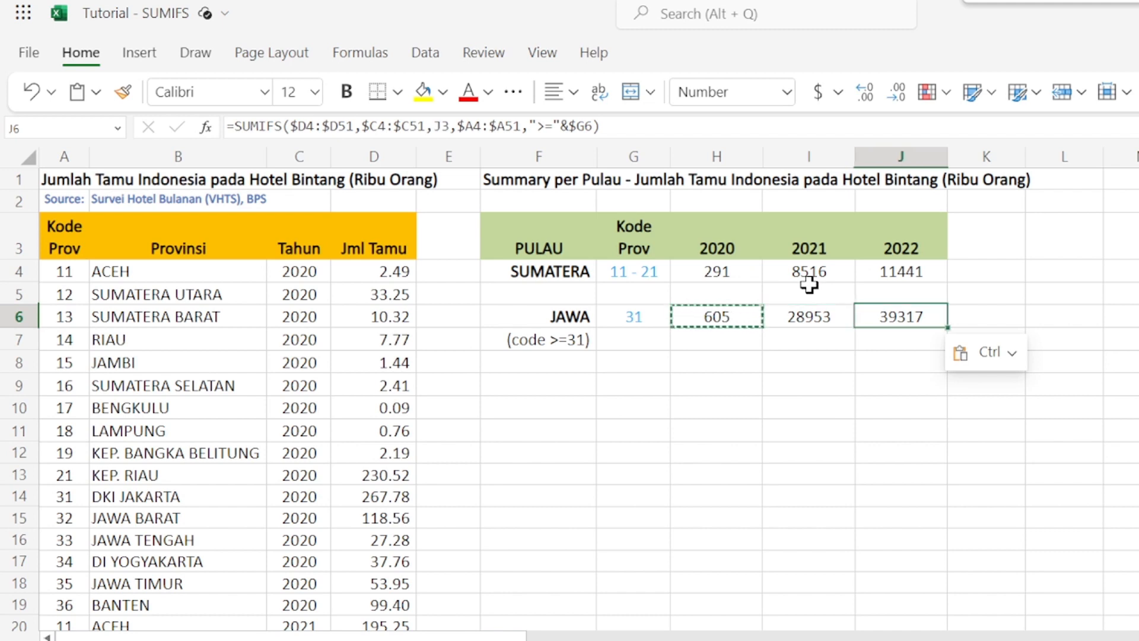
{"action": "key", "text": "Left"}
{"action": "key", "text": "Left"}
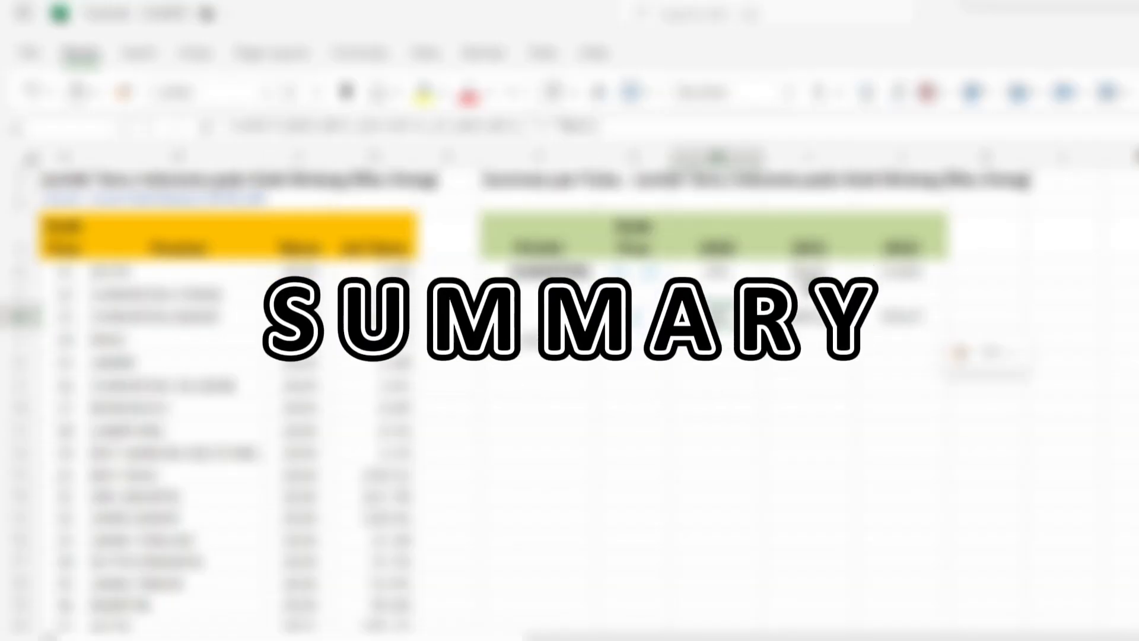
{"action": "key", "text": "Left"}
{"action": "key", "text": "Down"}
{"action": "key", "text": "Down"}
{"action": "key", "text": "Down"}
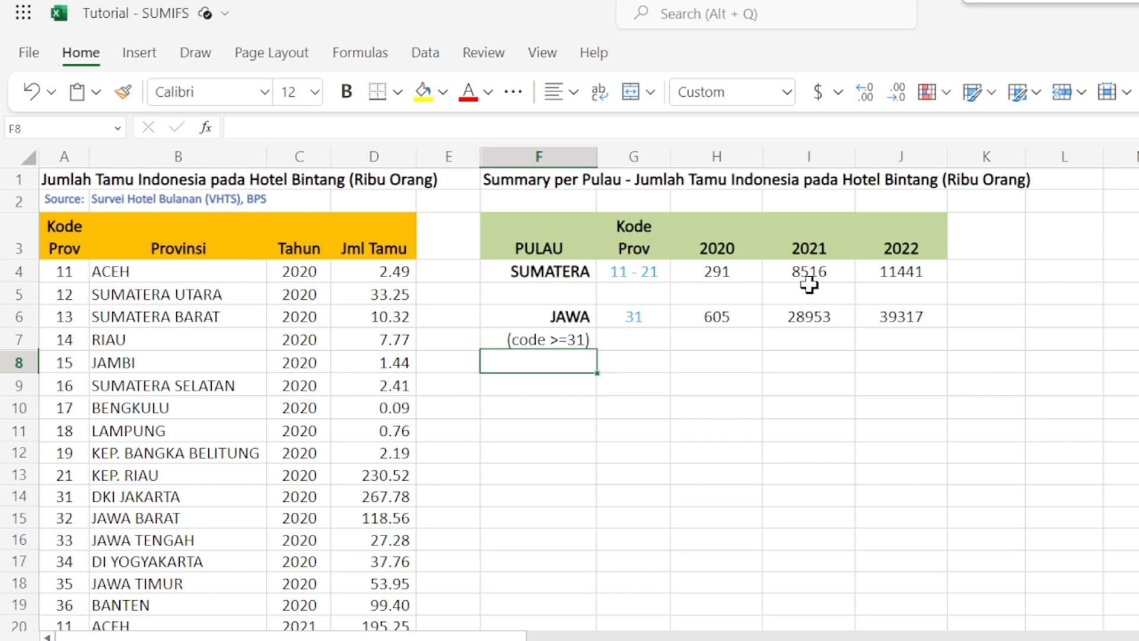
{"action": "key", "text": "Down"}
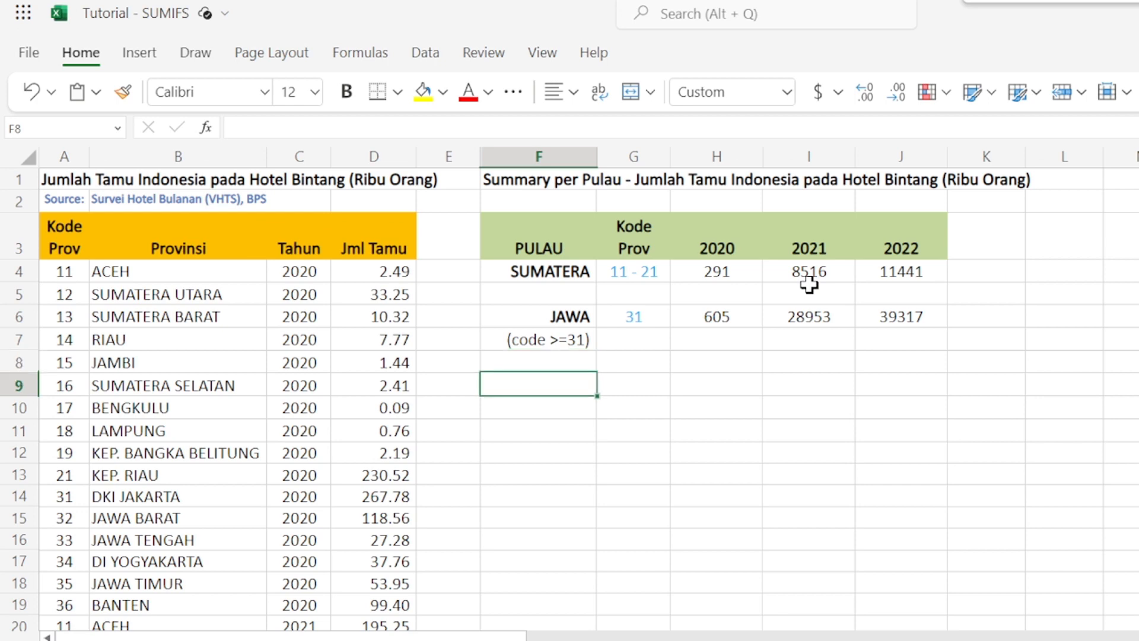
{"action": "key", "text": "Down"}
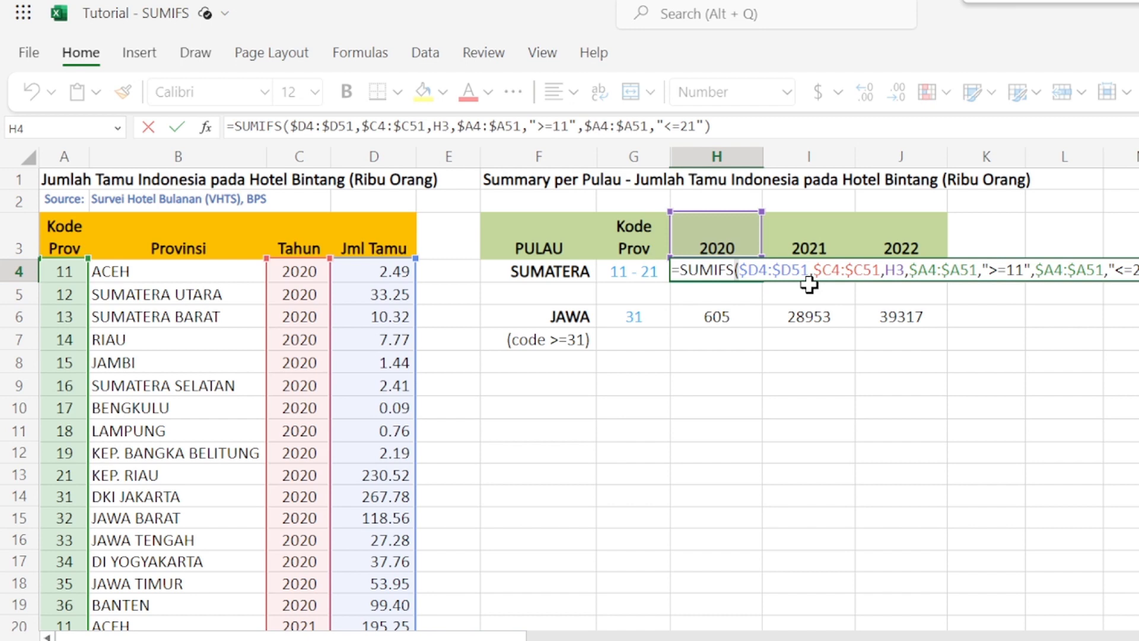
Step: Close the Sumatera formula in H4 and open the Jawa formula in H6 to review its arguments
{"action": "key", "text": "Return"}
{"action": "key", "text": "Return"}
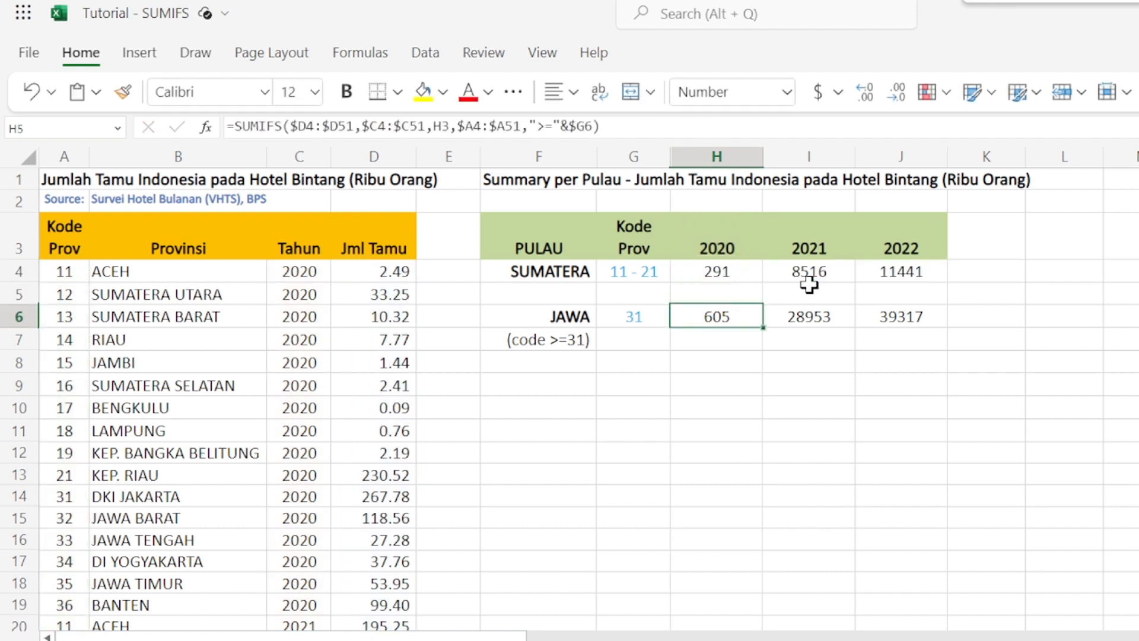
{"action": "key", "text": "F2"}
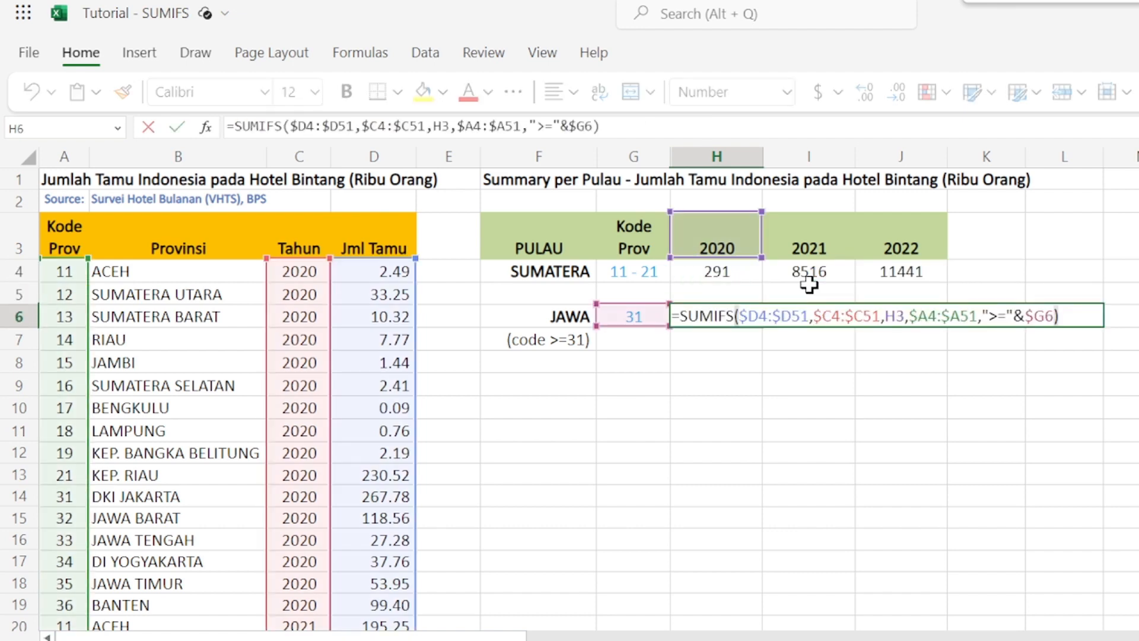